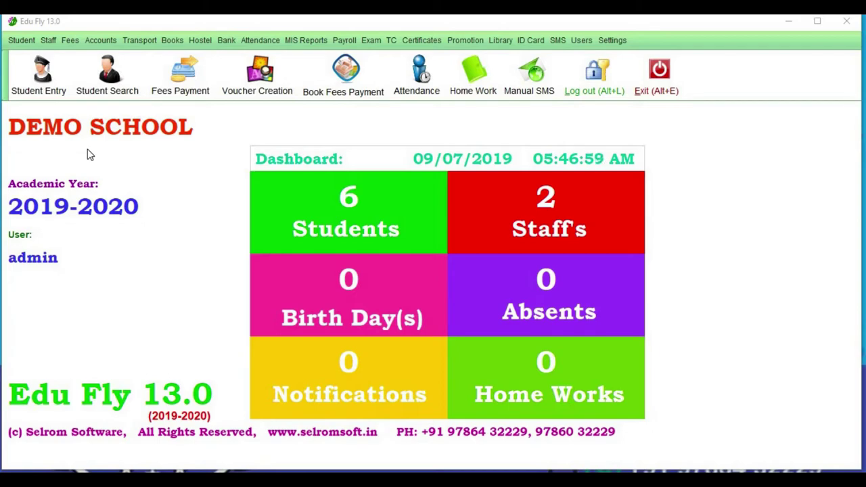
Create a new fees head named ACTIVITY FEES in the Fees Creation master and save it
click(69, 44)
mouse_move(83, 122)
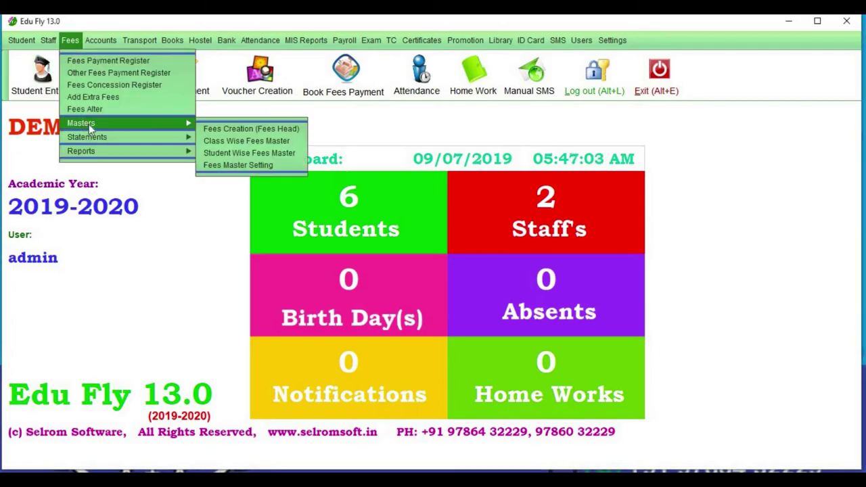
click(225, 130)
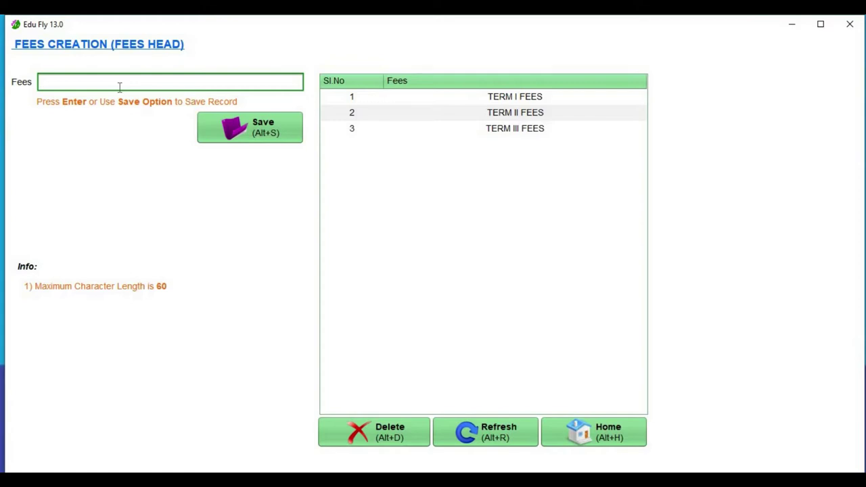
text(ACTIVITY FEES)
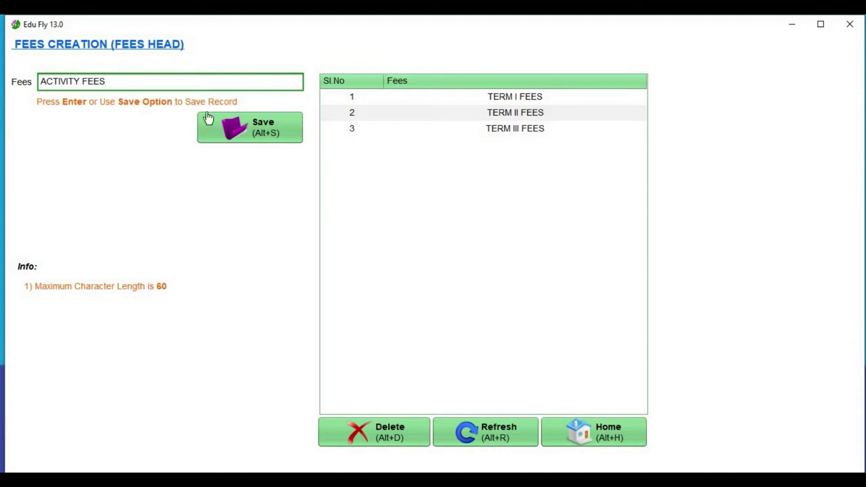
click(242, 125)
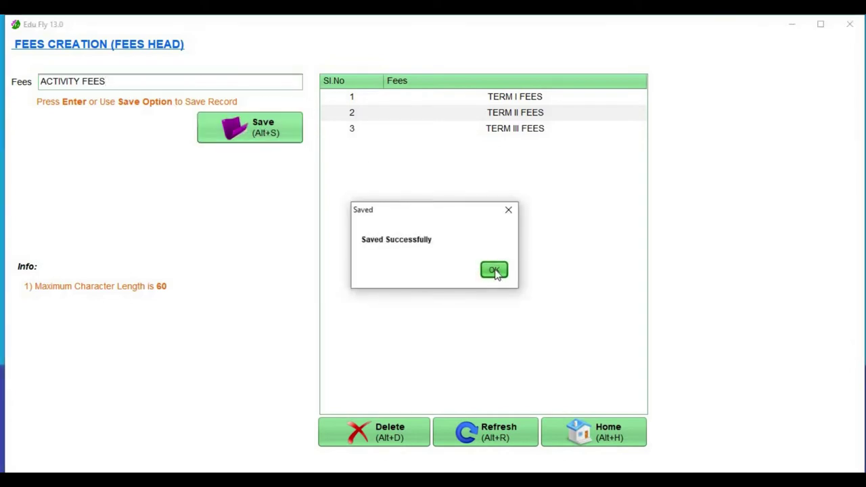
click(496, 270)
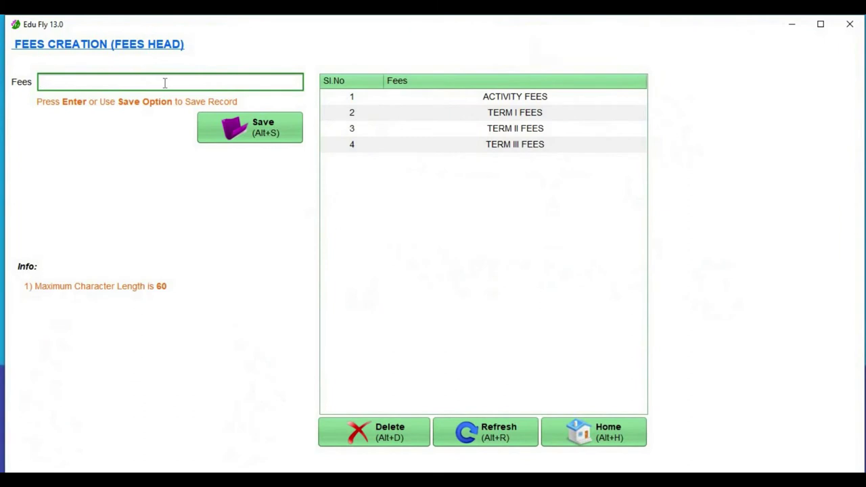
Add another fees head named BOOK FEES and save it
text(BOOK FEES)
click(271, 138)
click(493, 270)
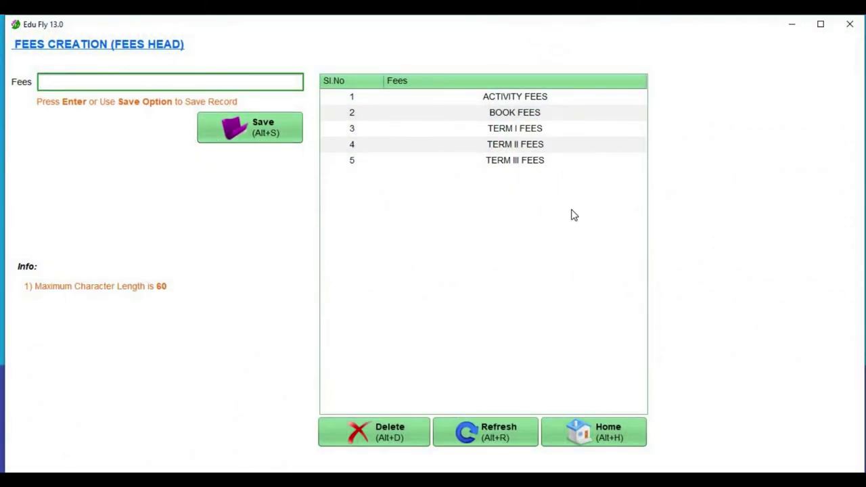
Delete the BOOK FEES fees head from the list
click(503, 116)
click(388, 446)
click(495, 271)
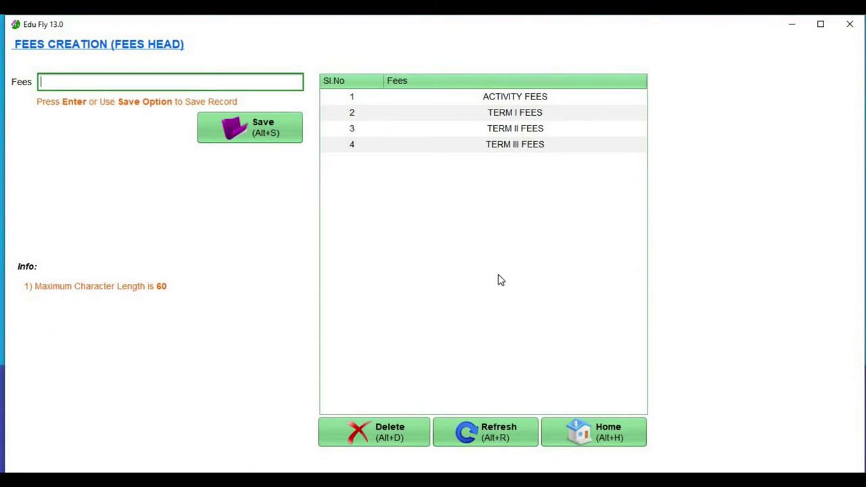
Leave the fees head form and open the Class Wise Fees Master
click(594, 430)
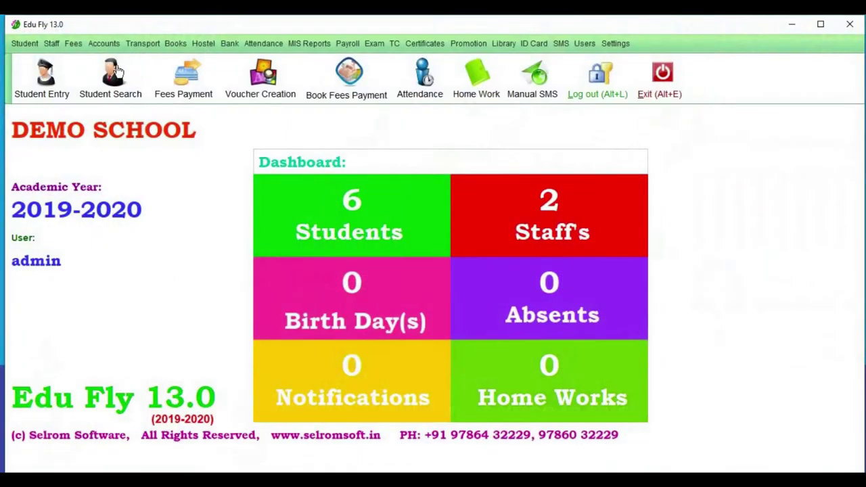
click(75, 44)
mouse_move(94, 128)
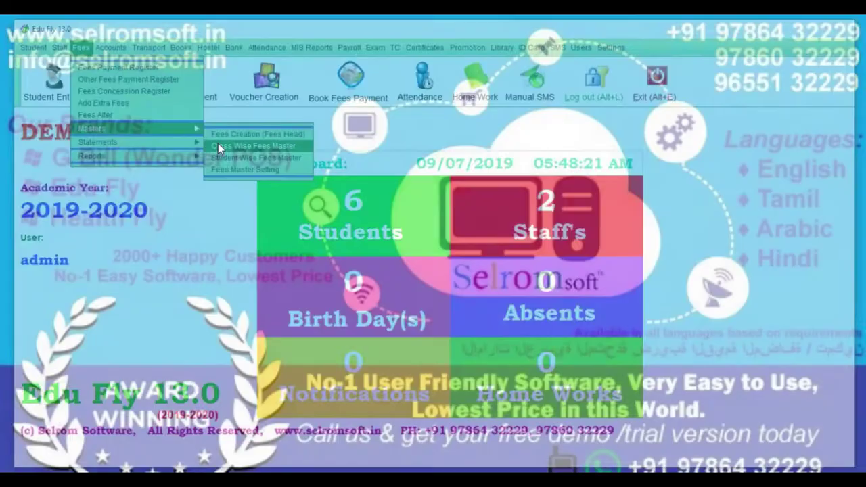
click(216, 145)
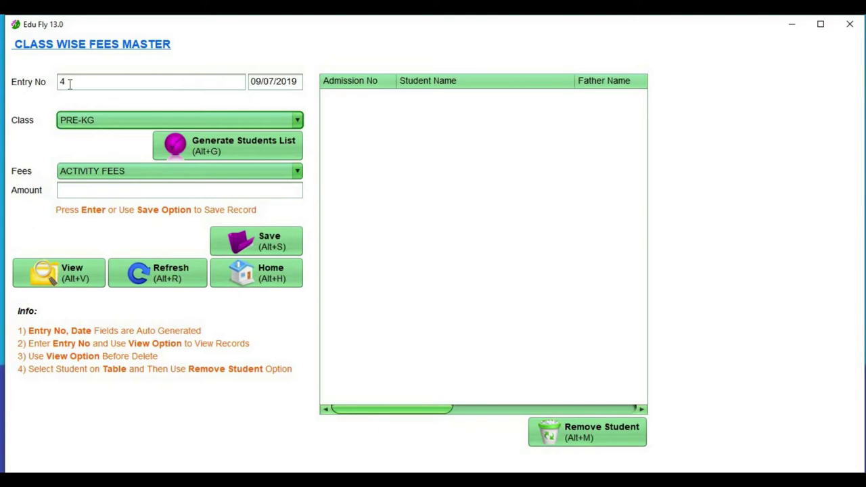
Generate the student list for class II and remove the first listed student from it
click(249, 122)
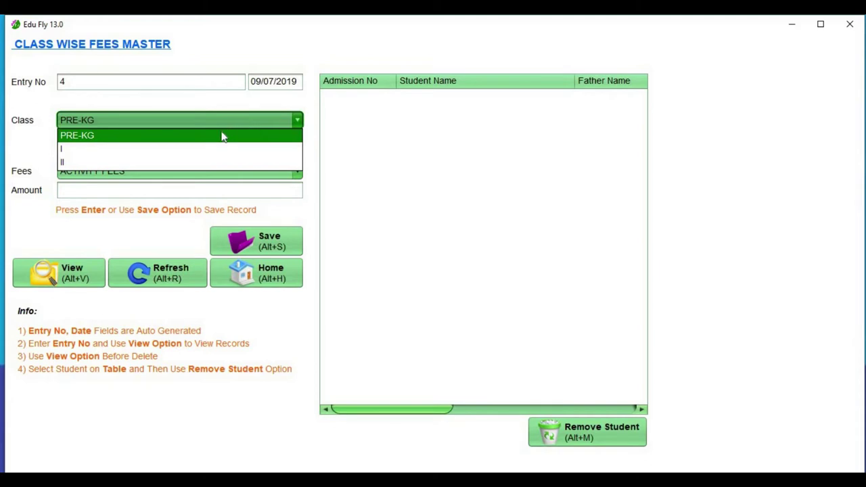
click(178, 162)
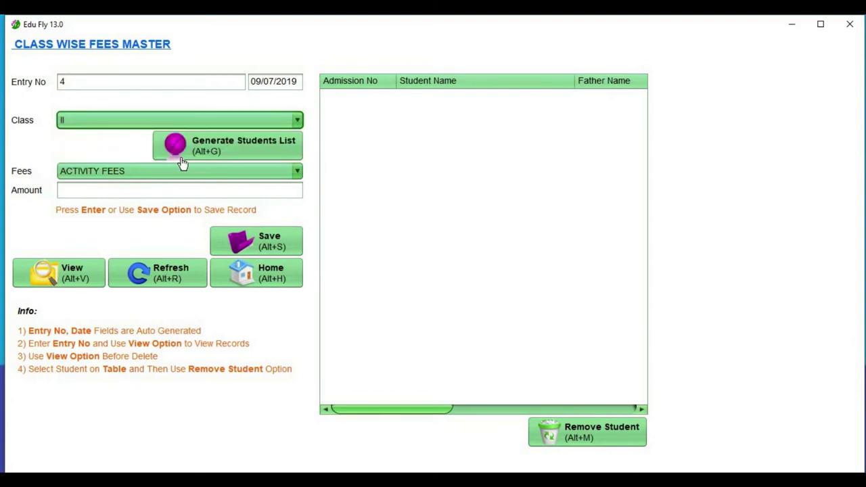
click(225, 154)
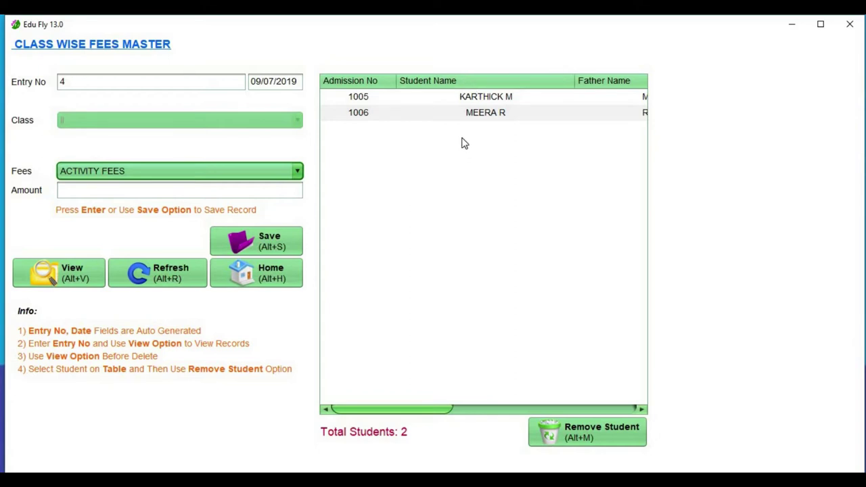
click(486, 100)
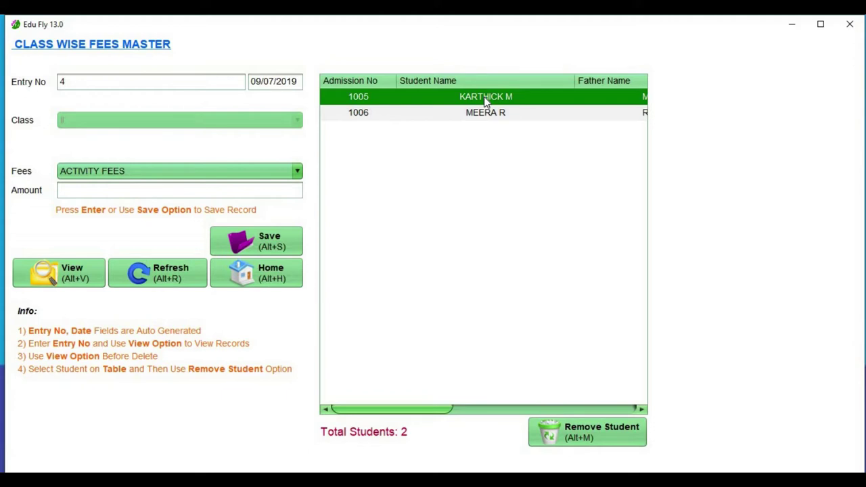
click(626, 440)
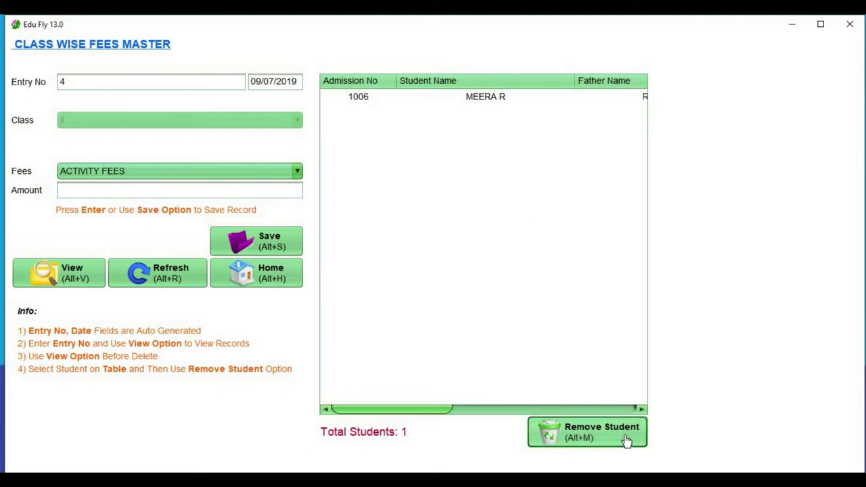
Assign TERM I FEES with an amount of 8000 to the listed student and save the entry
click(172, 173)
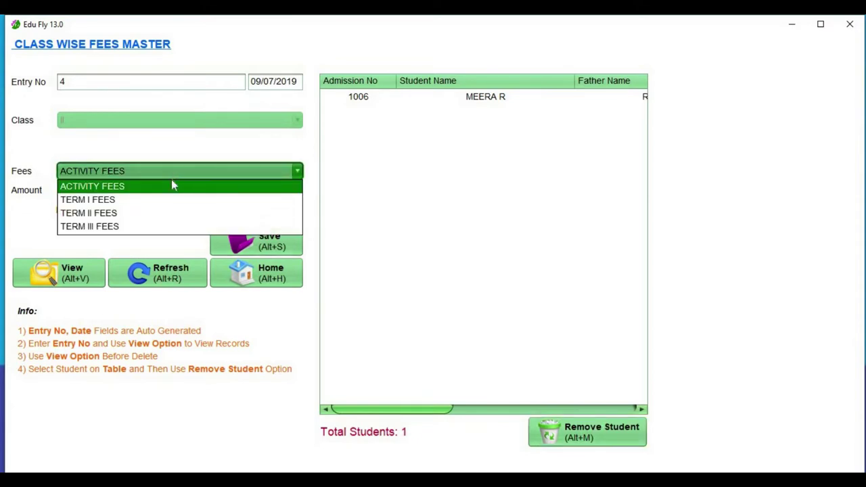
click(132, 202)
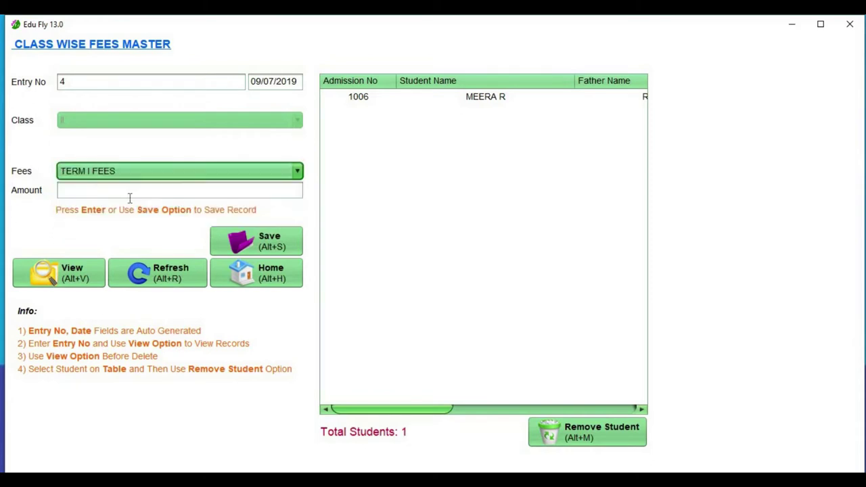
text(8000)
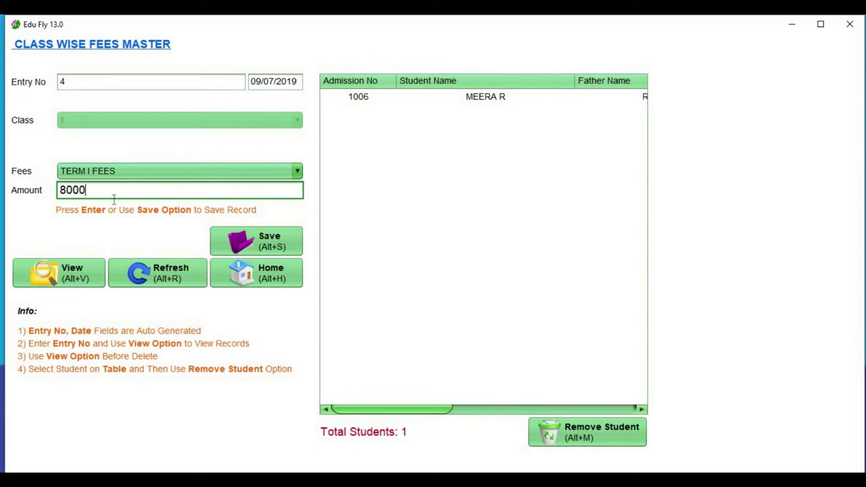
click(250, 244)
click(461, 273)
click(492, 272)
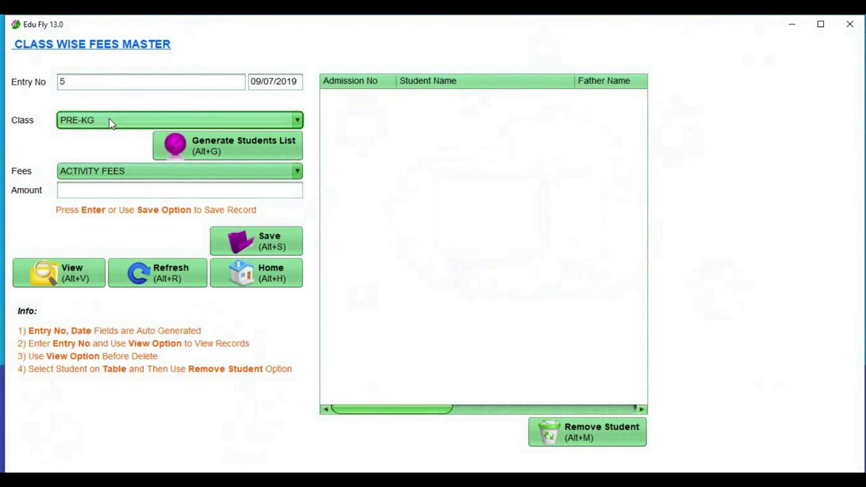
Create and save a class-wise entry that charges all class II students TERM II FEES of 9500
click(109, 119)
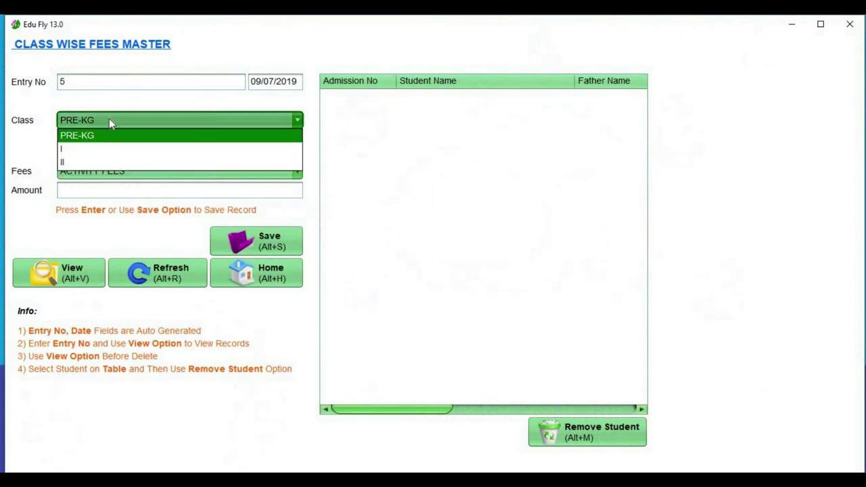
click(94, 163)
click(220, 157)
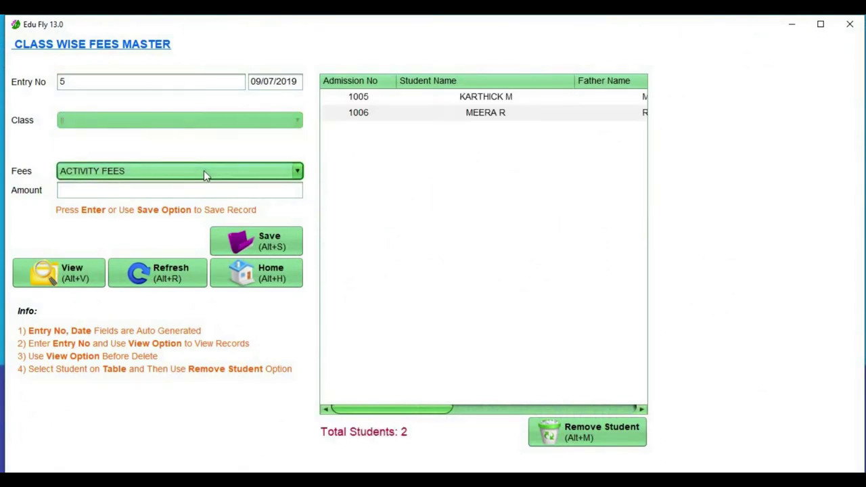
click(206, 175)
click(155, 213)
click(146, 193)
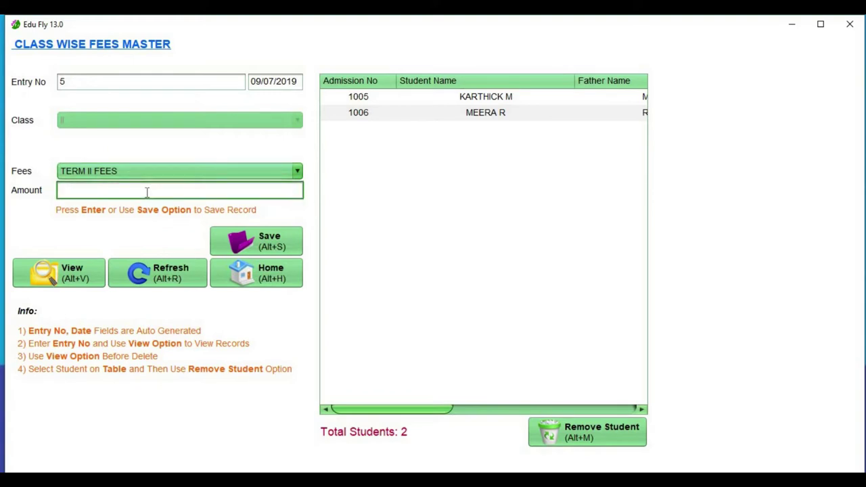
text(9500)
click(271, 244)
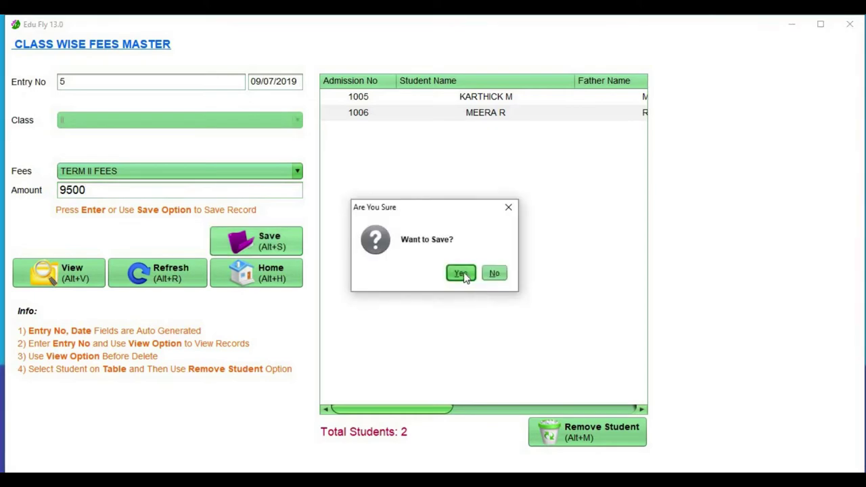
click(466, 273)
click(497, 273)
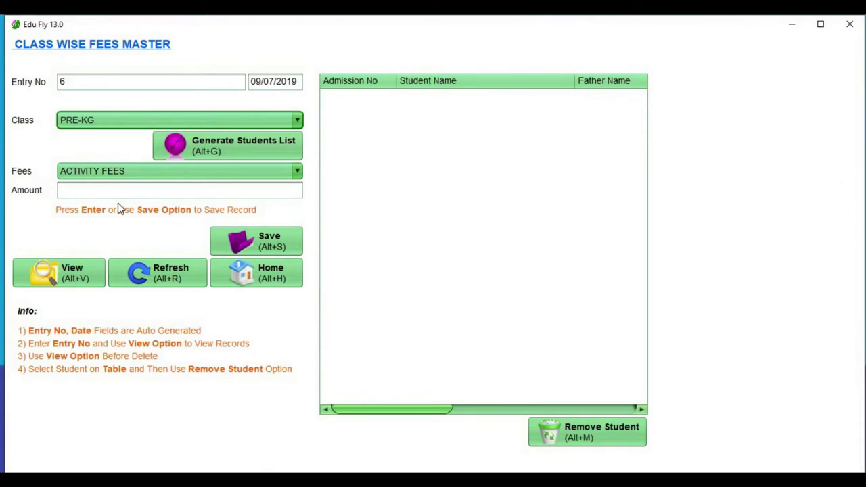
Retrieve class-wise fees entry number 5 and delete it
click(77, 81)
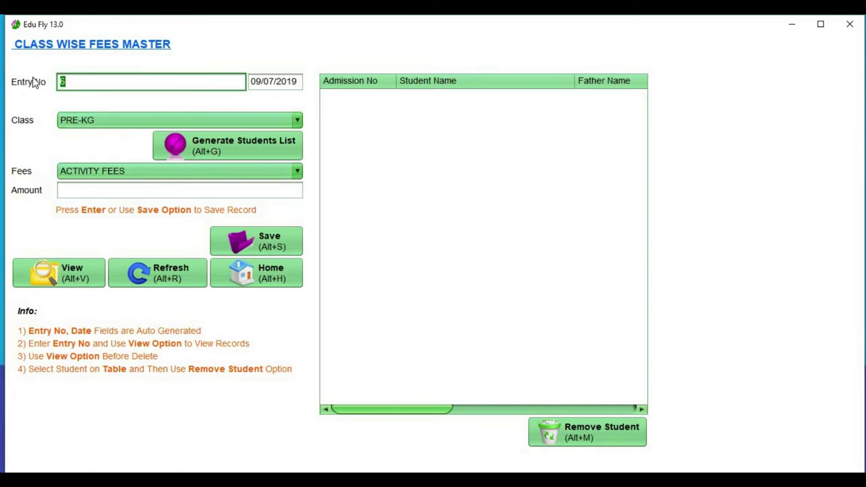
text(5)
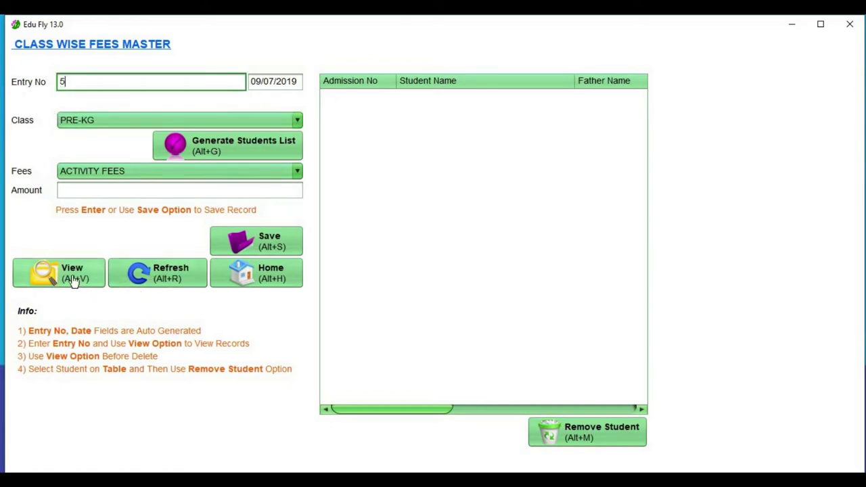
key(alt+v)
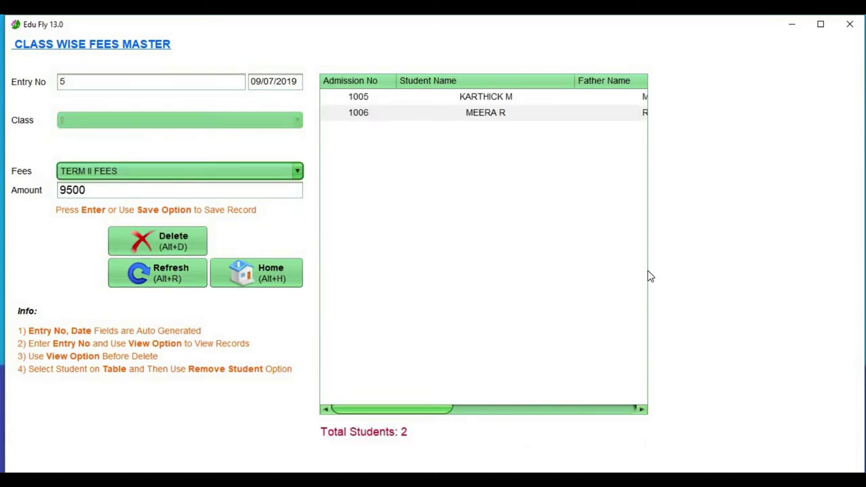
click(182, 239)
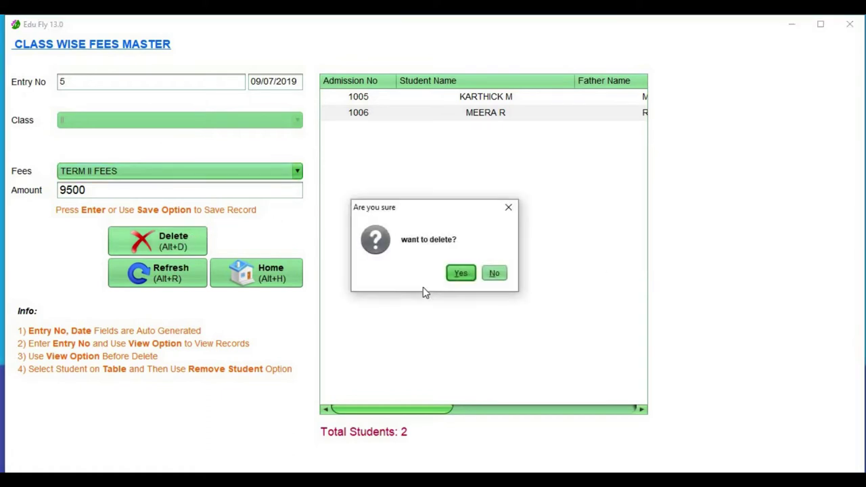
click(459, 274)
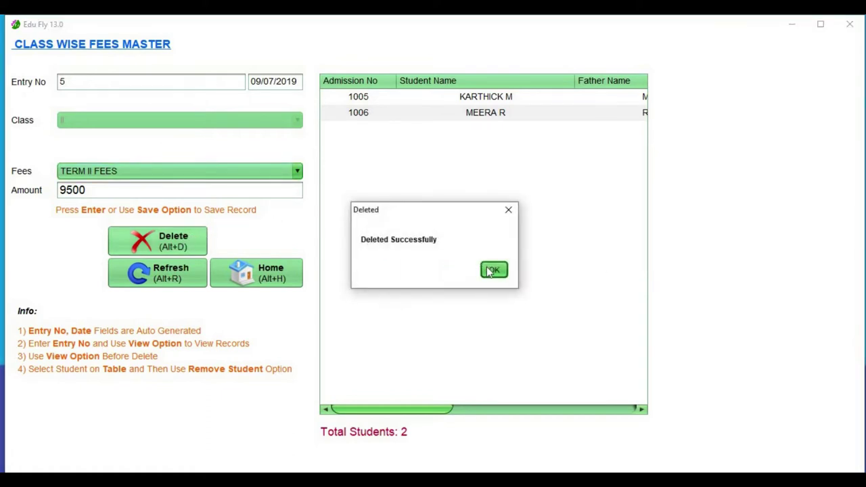
click(492, 271)
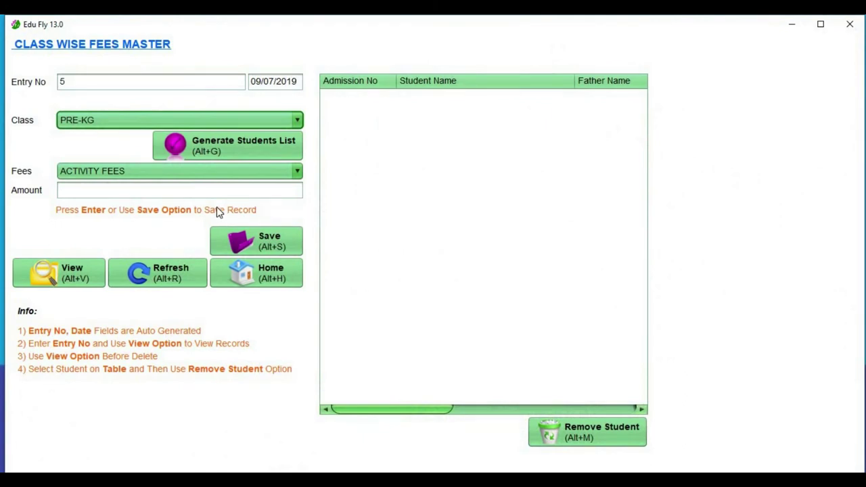
Leave the class-wise form and open the Student Wise Fees Master
click(258, 274)
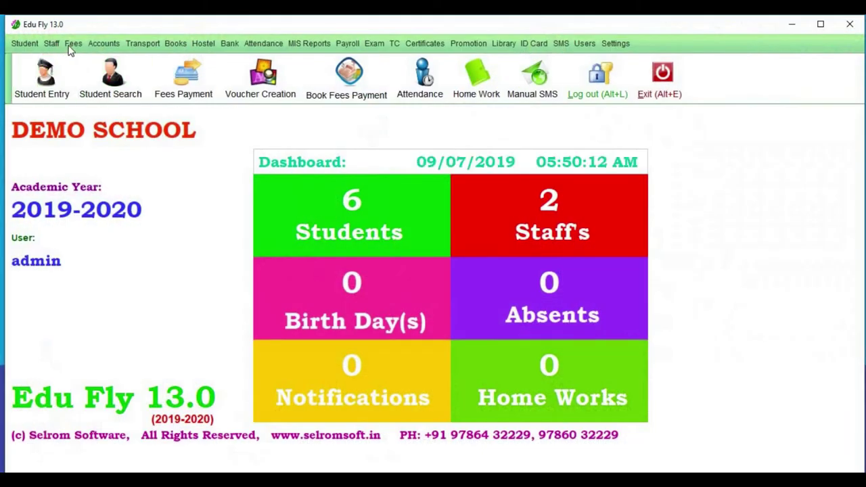
click(72, 45)
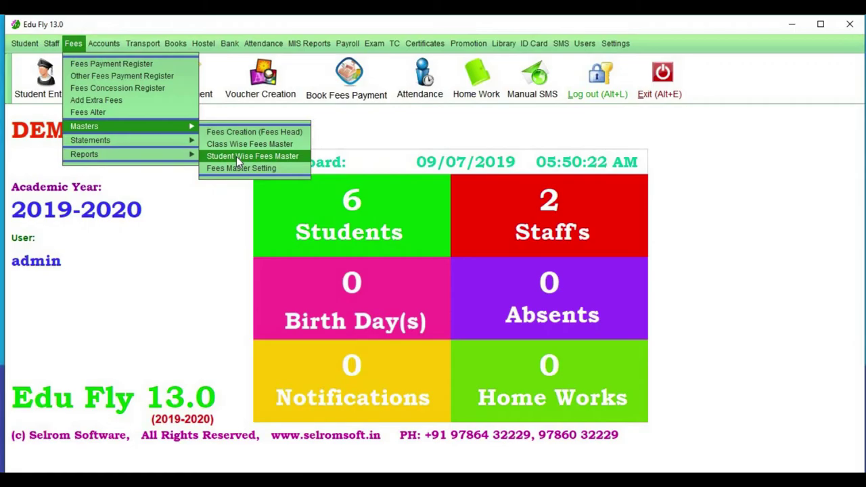
click(236, 156)
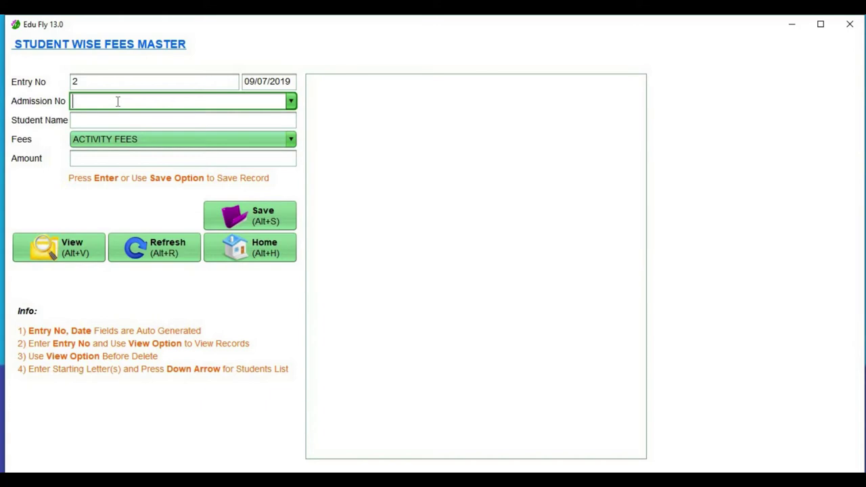
Select the class II-A student for the new student-wise fees entry by choosing the fifth listed admission number
text(1001)
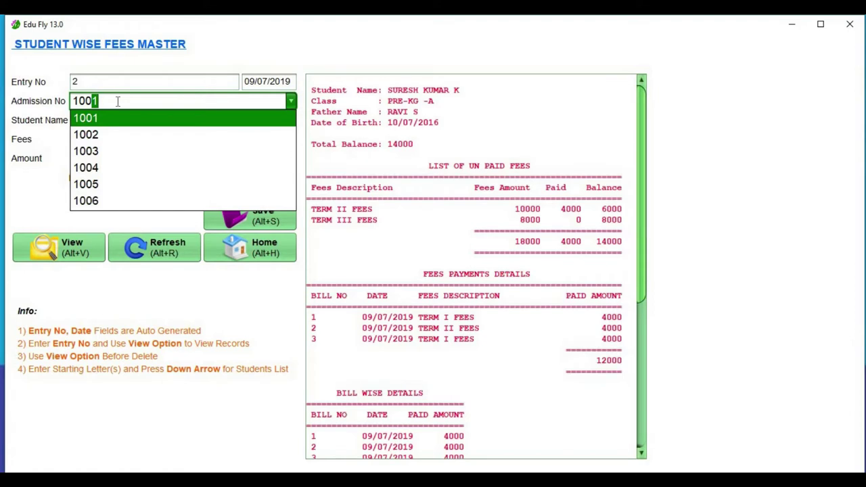
key(Down)
key(Down)
key(Down)
key(Down)
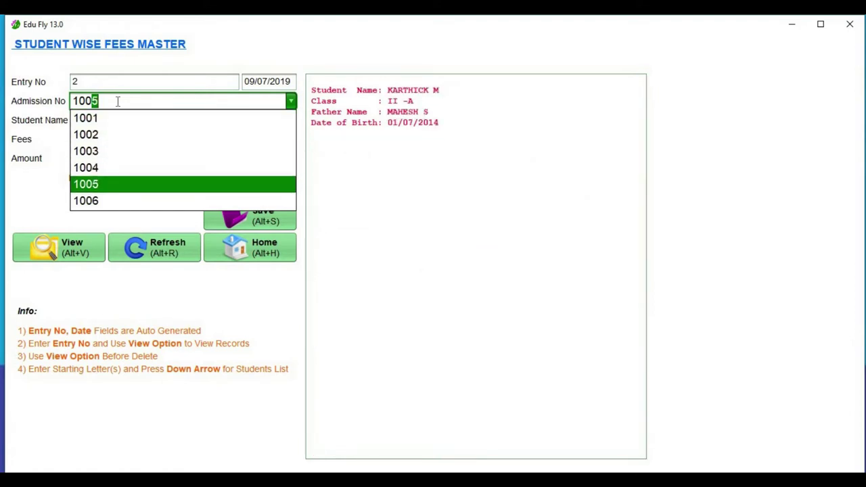
key(Return)
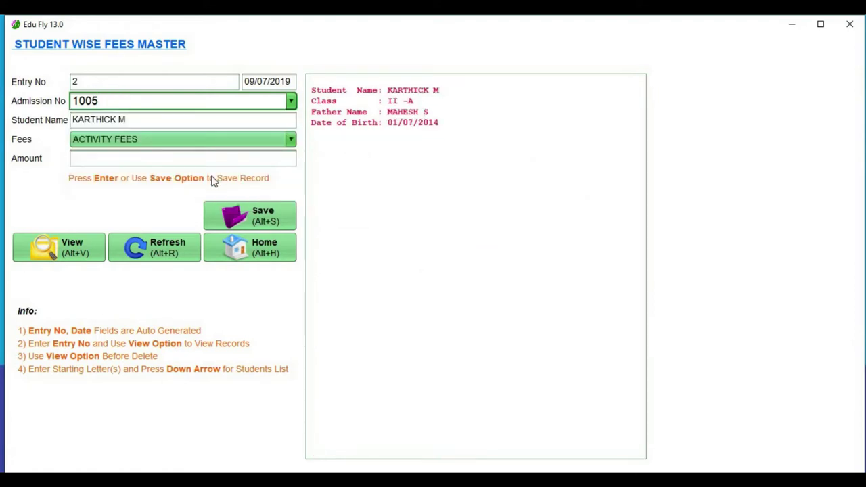
Assign TERM I FEES with an amount of 8500 to the selected student and save the entry
click(195, 140)
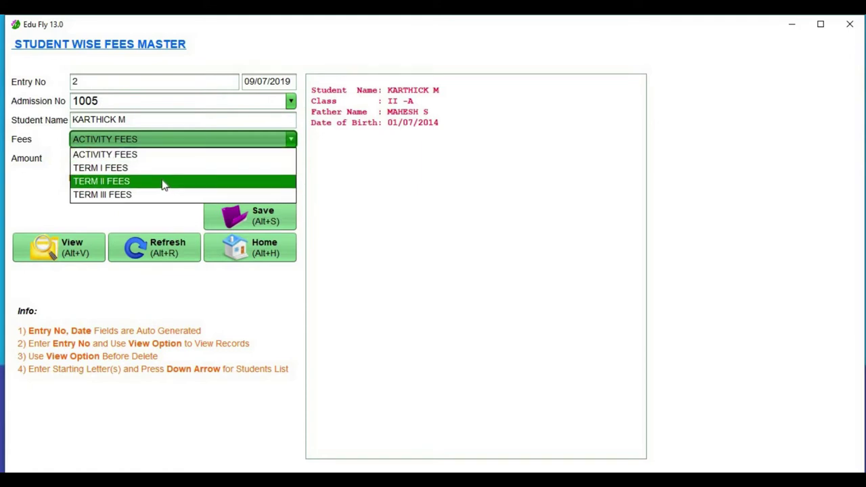
click(135, 168)
click(133, 160)
text(8500)
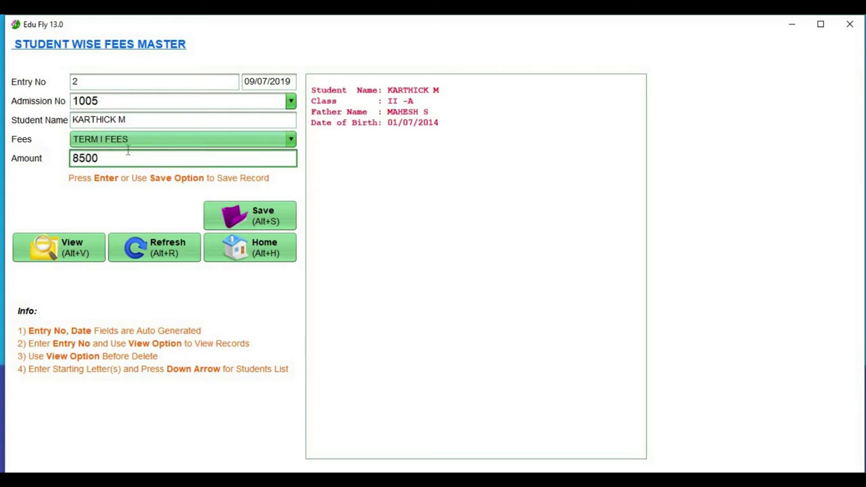
click(263, 214)
click(454, 274)
click(479, 269)
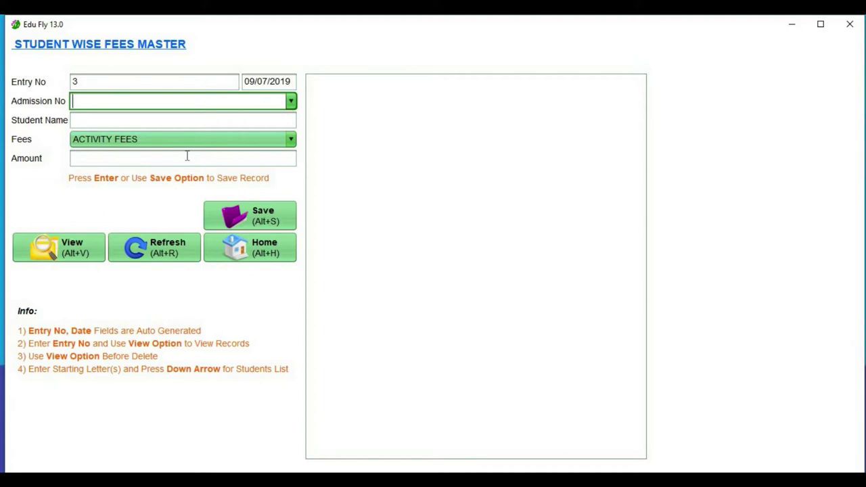
Retrieve student-wise fees entry number 2, delete it, and return to the home screen
click(98, 83)
text(2)
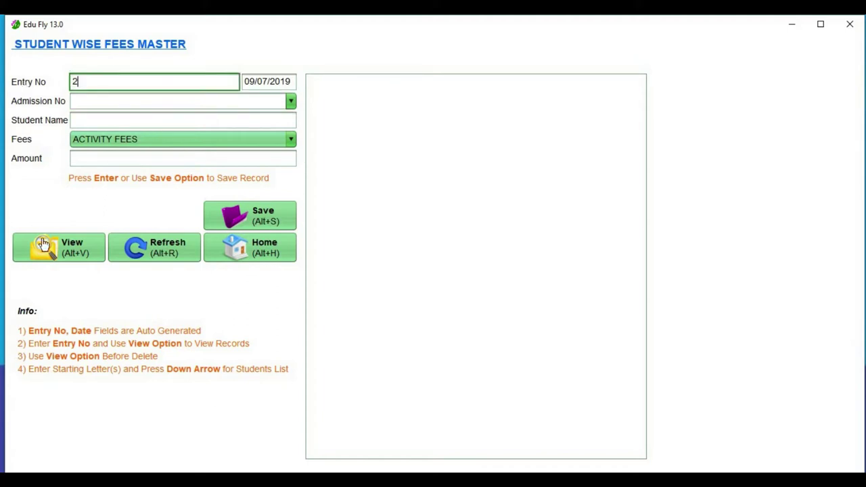
click(66, 244)
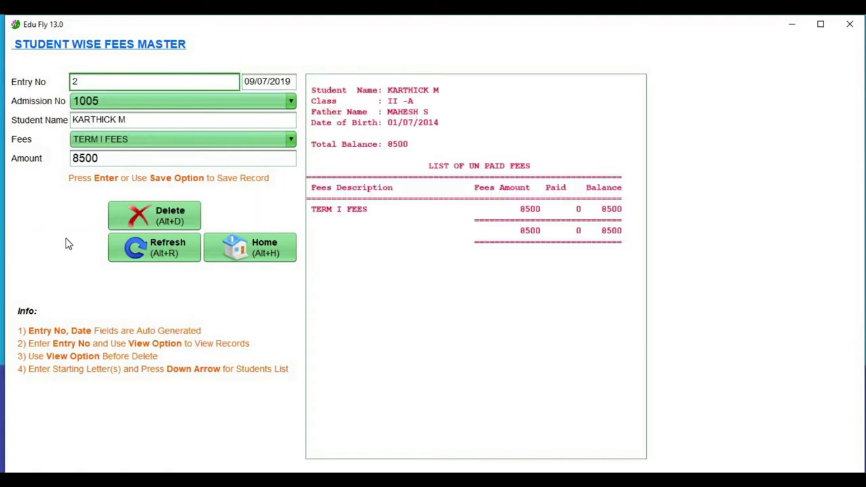
click(170, 214)
click(461, 274)
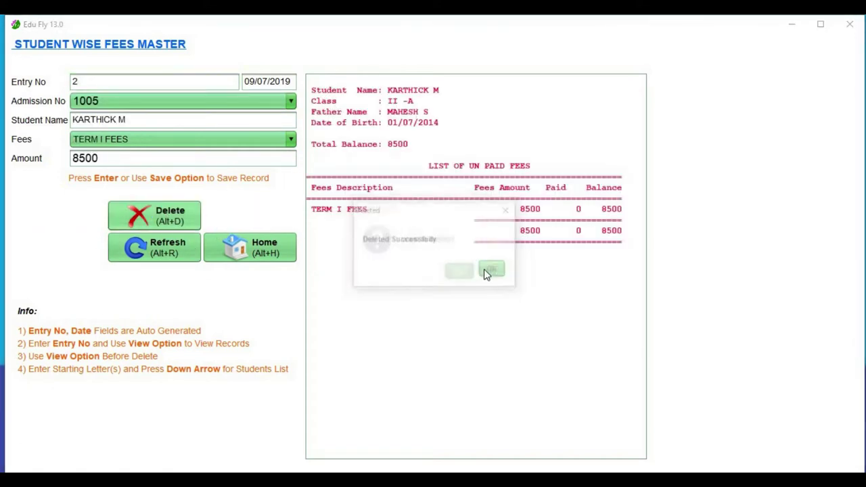
click(489, 271)
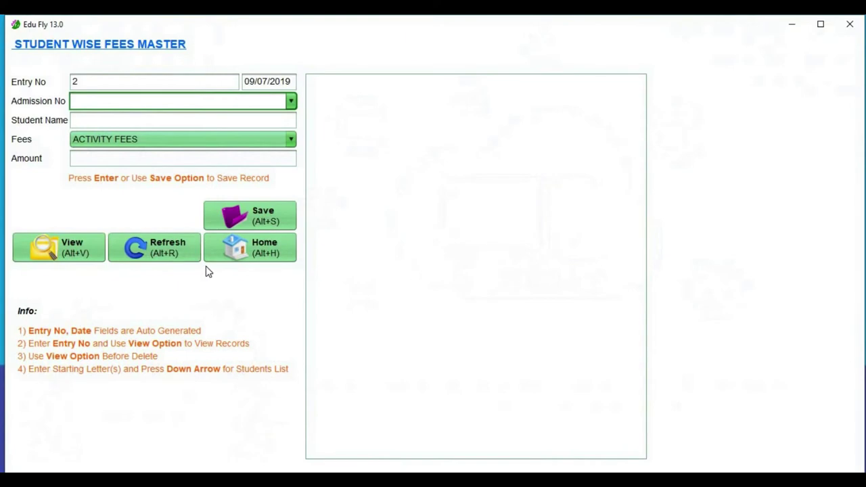
click(250, 256)
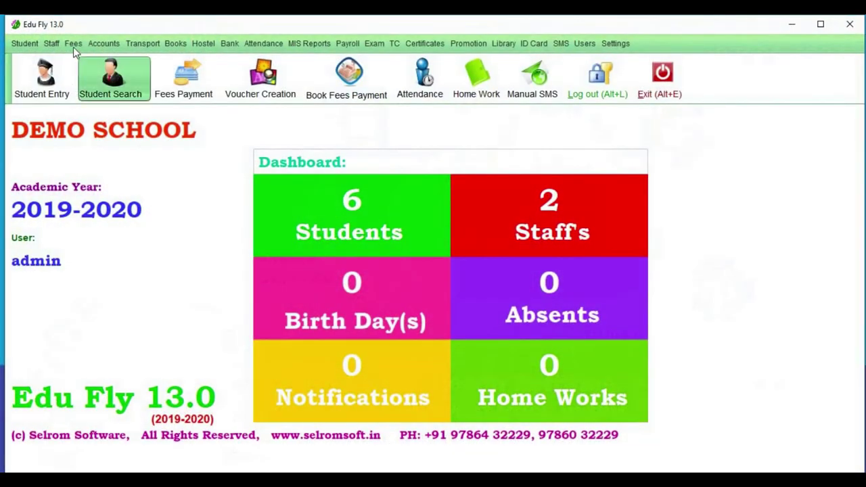
Set Automatic Fees Creation to Yes in the application settings and save the change
click(73, 43)
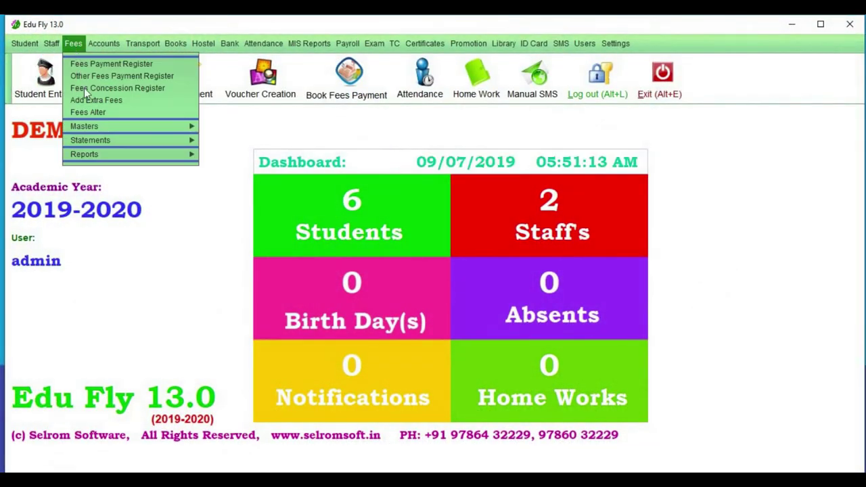
mouse_move(103, 131)
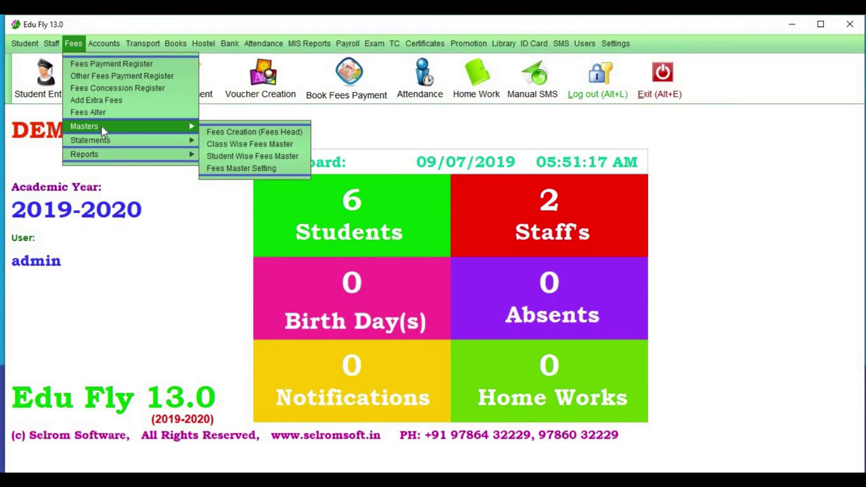
click(609, 45)
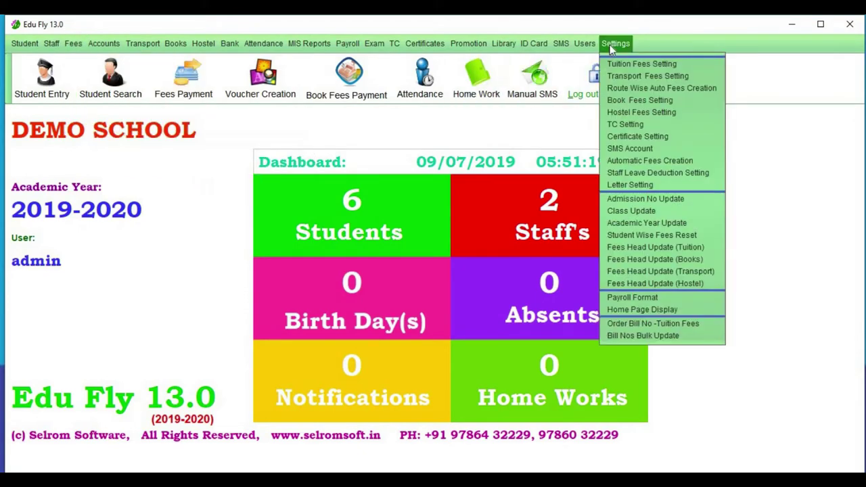
click(648, 162)
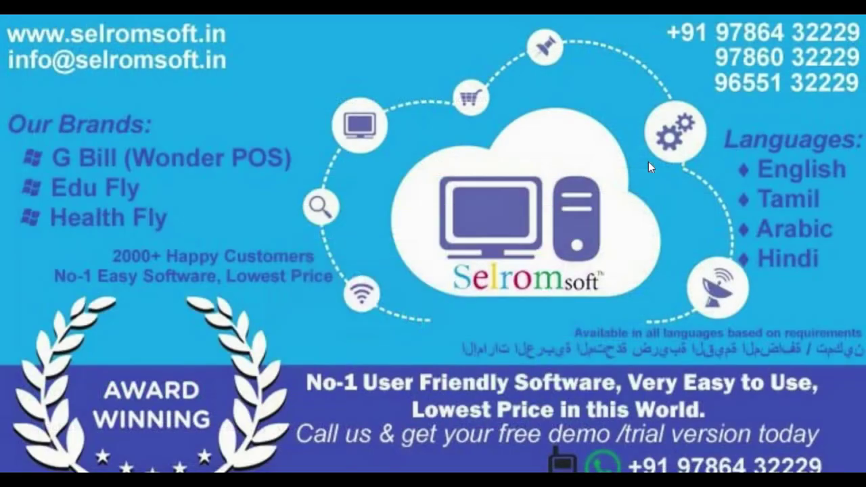
click(457, 246)
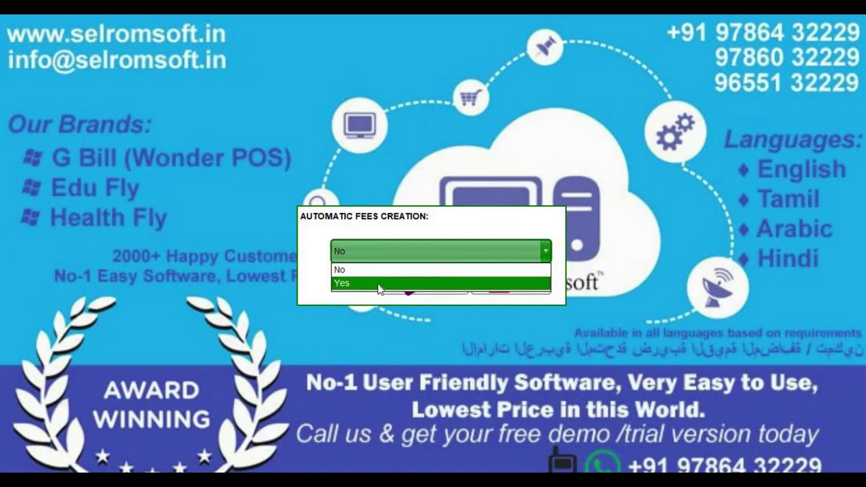
click(423, 283)
click(425, 284)
click(489, 273)
click(518, 282)
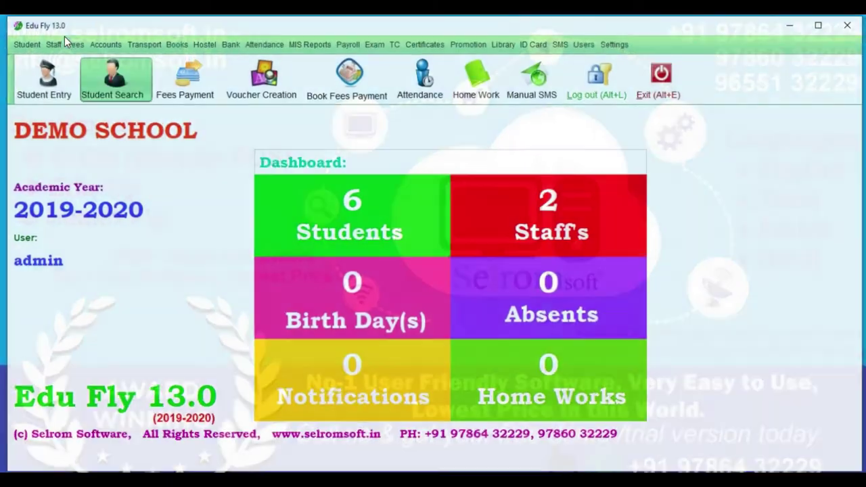
Open the Fees Master Setting form from the fees masters
click(73, 44)
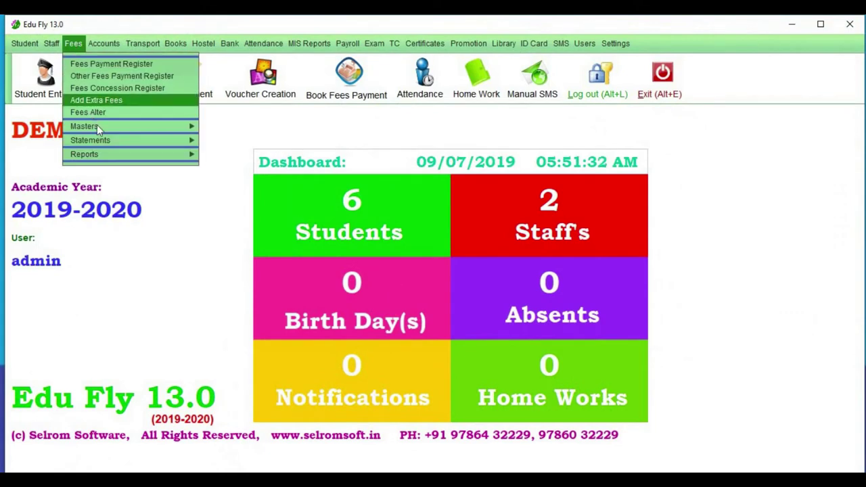
mouse_move(102, 129)
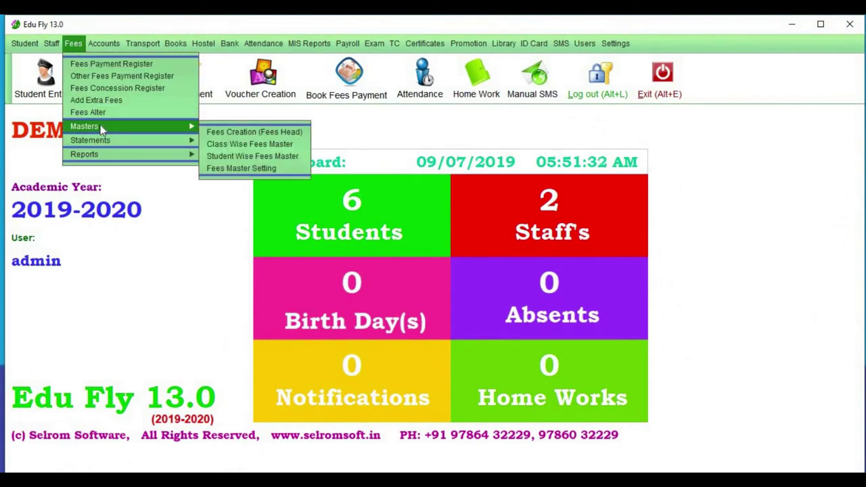
click(235, 169)
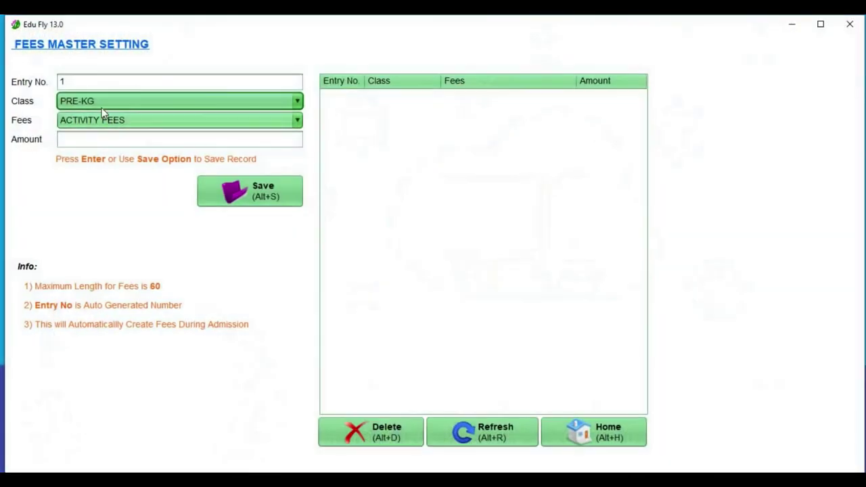
Create and save a fees master setting for class II with TERM III FEES of 9000
click(106, 105)
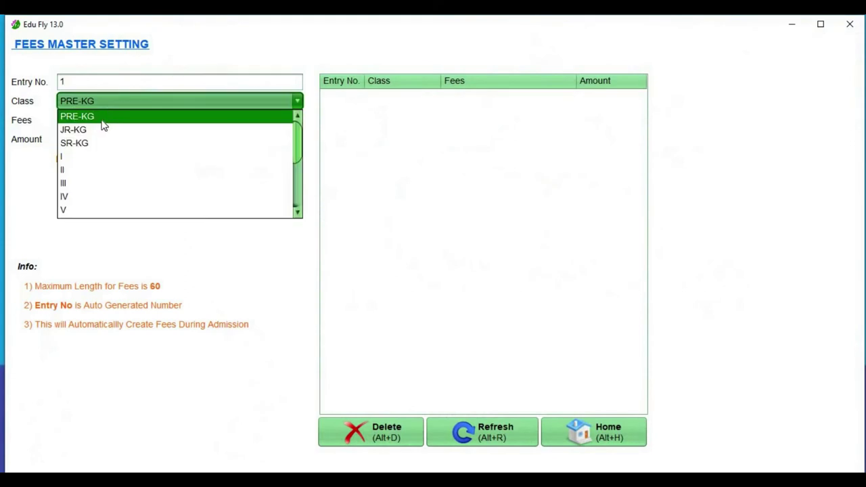
click(106, 171)
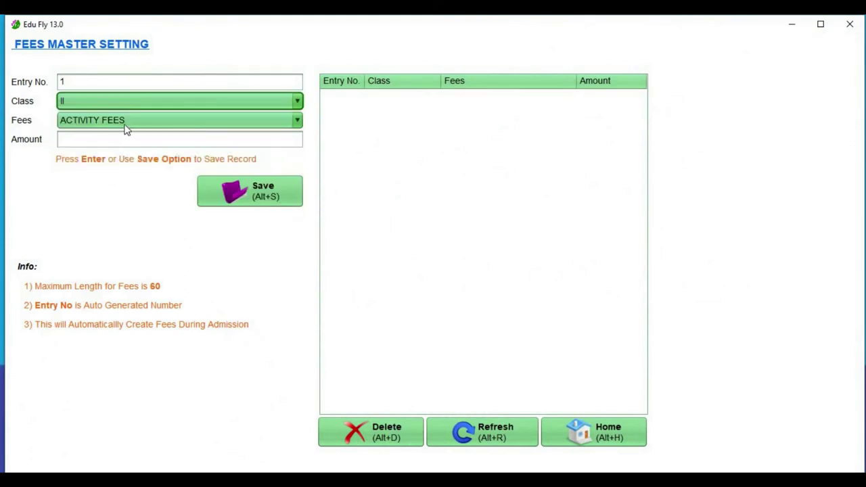
click(125, 124)
click(119, 176)
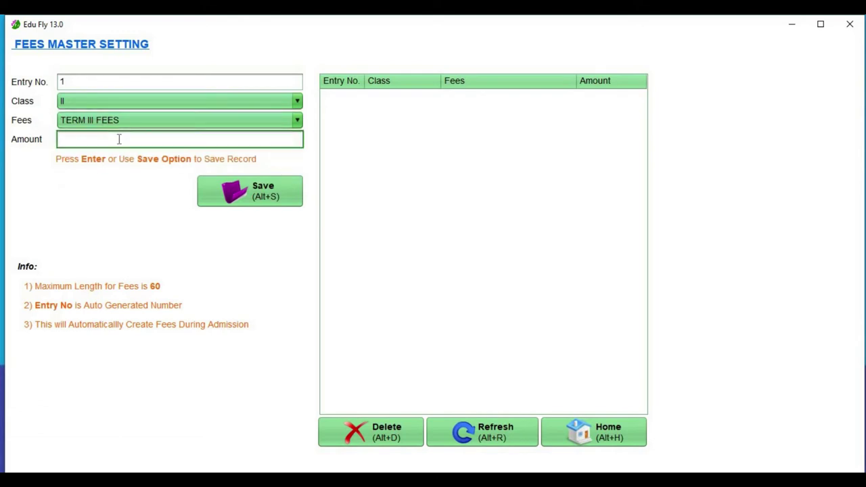
text(9000)
click(242, 193)
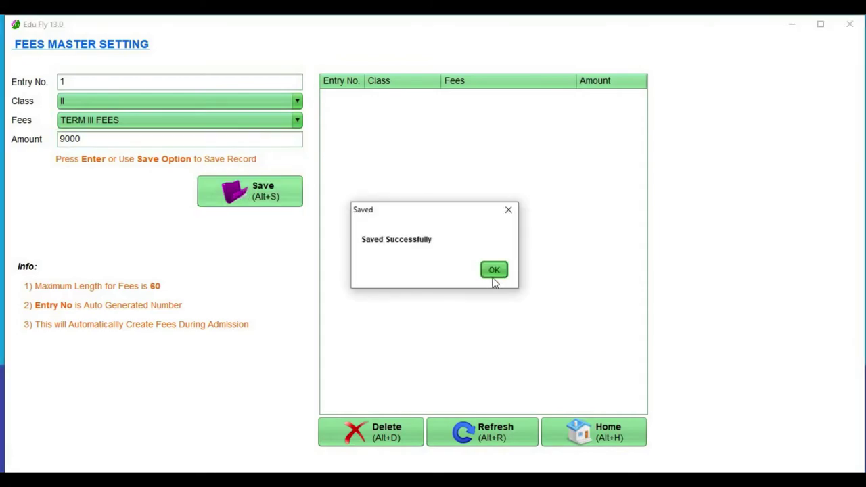
click(493, 271)
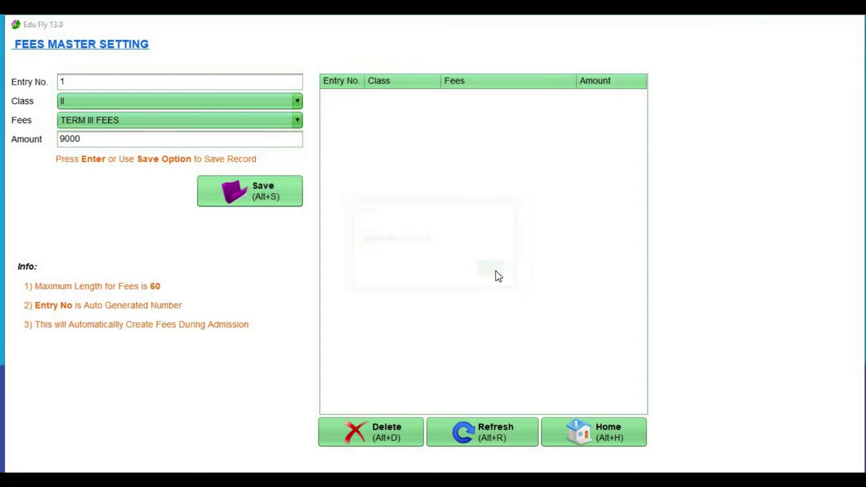
Add and save another fees master setting for class II with ACTIVITY FEES of 2000
click(128, 104)
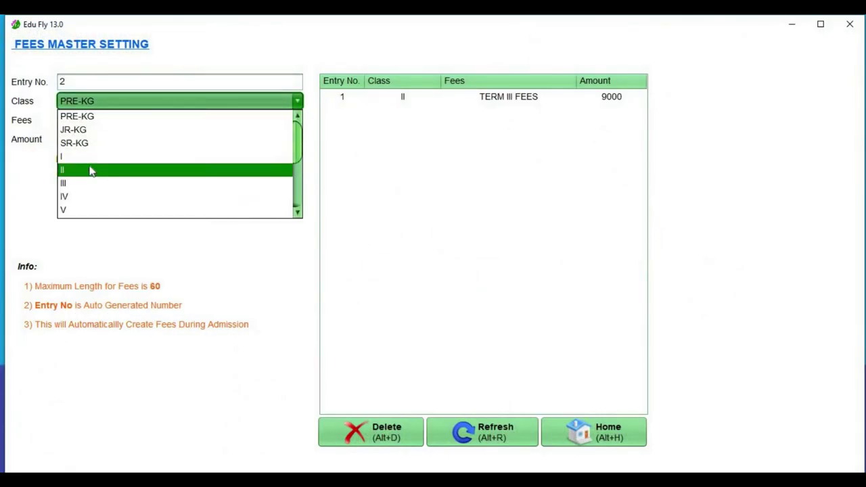
click(90, 170)
click(127, 120)
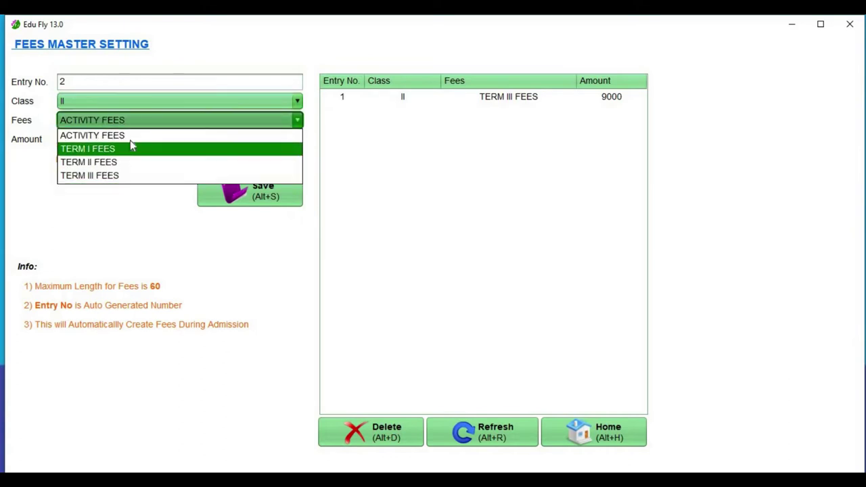
click(129, 141)
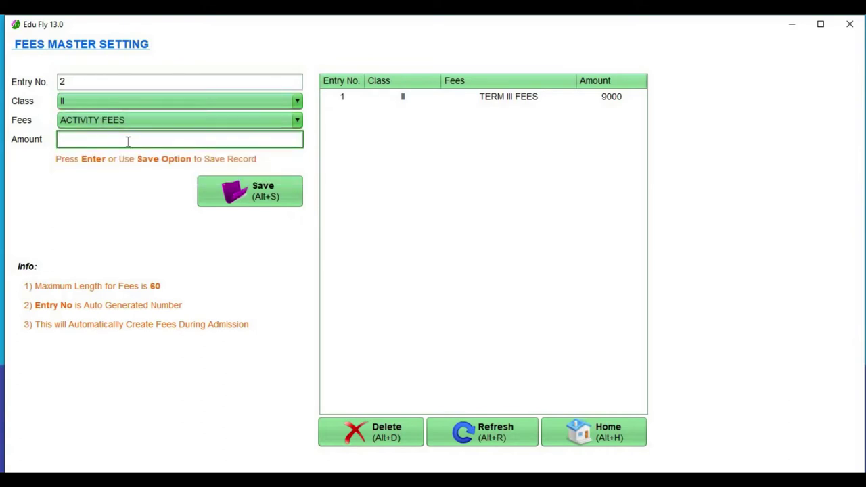
text(2000)
click(245, 195)
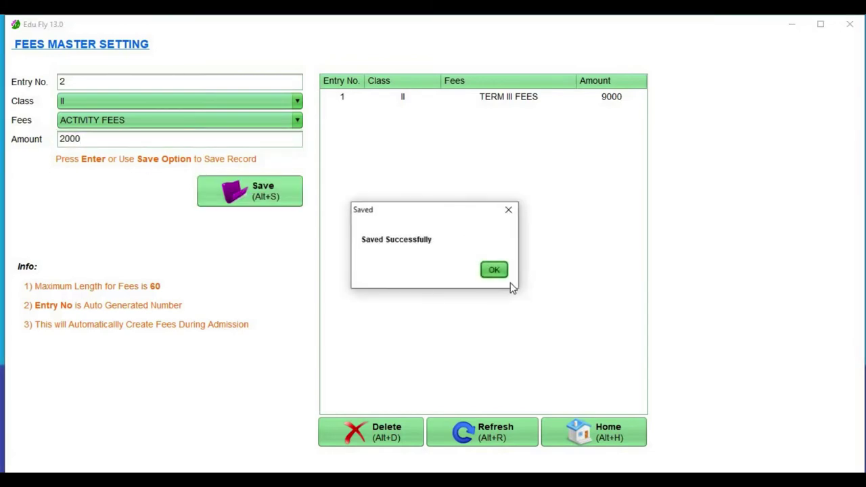
click(494, 270)
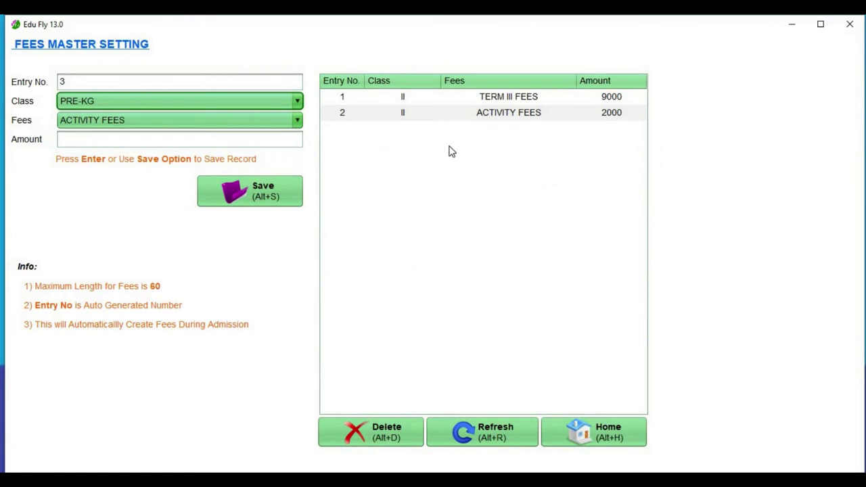
Delete the class II ACTIVITY FEES entry from the fees master setting list
click(500, 117)
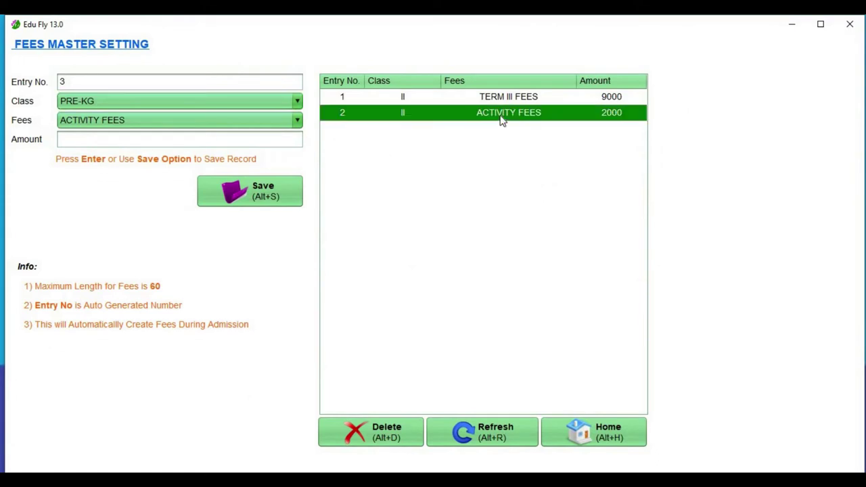
click(381, 436)
click(493, 271)
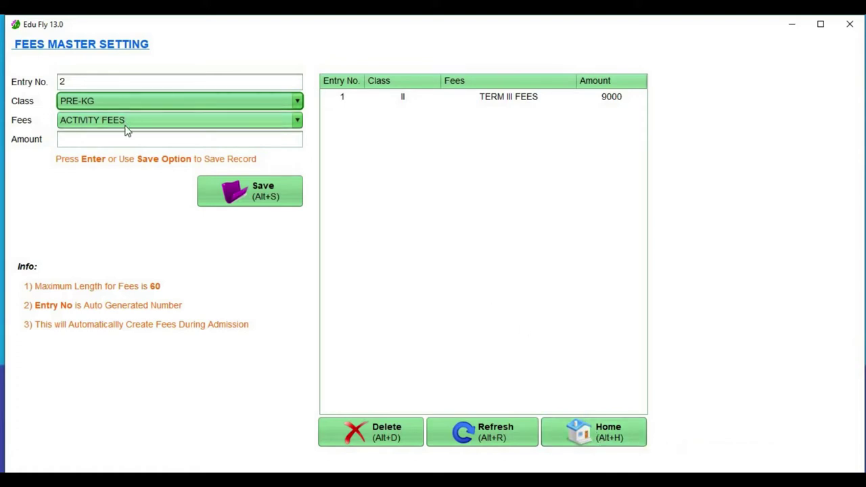
Leave the fees master setting form and open the Fees Payments Register
click(607, 436)
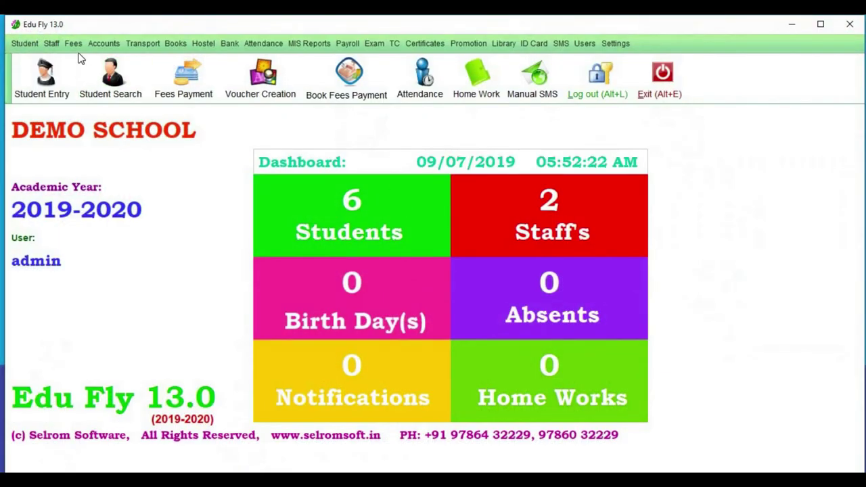
click(80, 48)
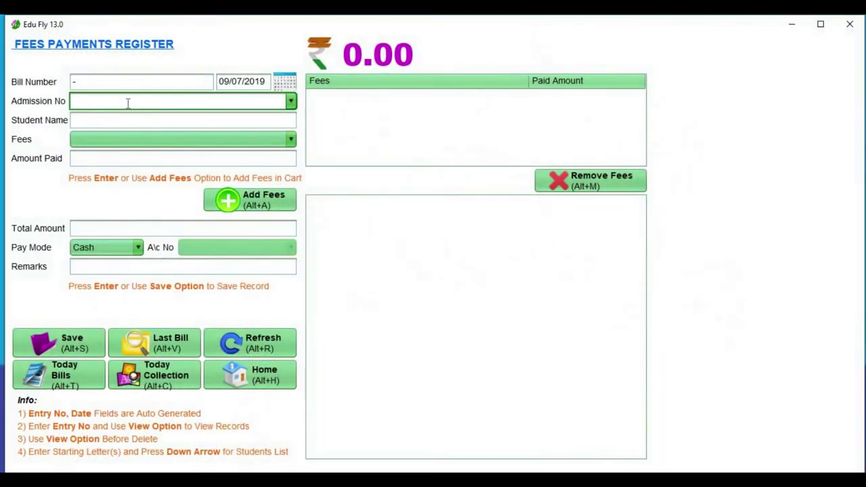
Look up the class II-A student's unpaid fees by admission number and reset the payment form
text(1001)
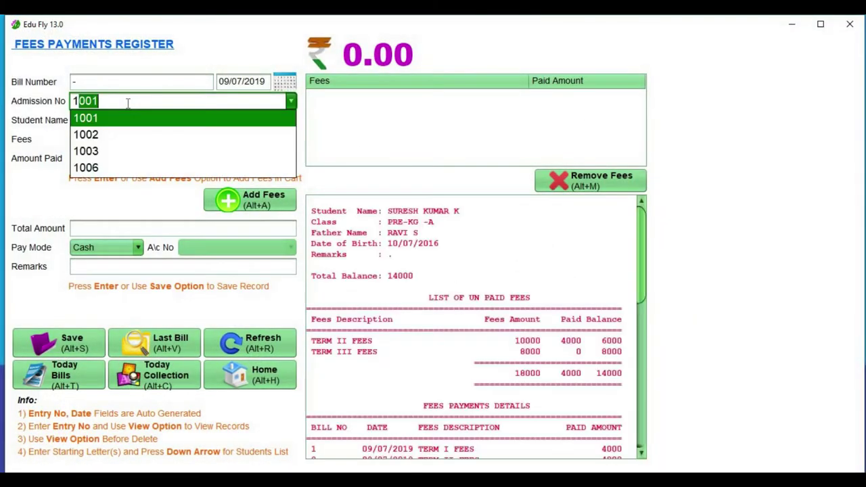
key(Down)
key(Down)
key(Down)
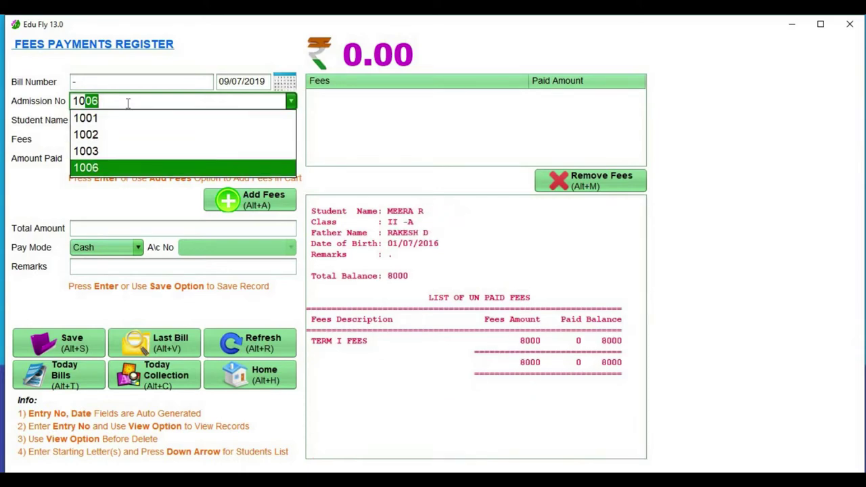
key(Return)
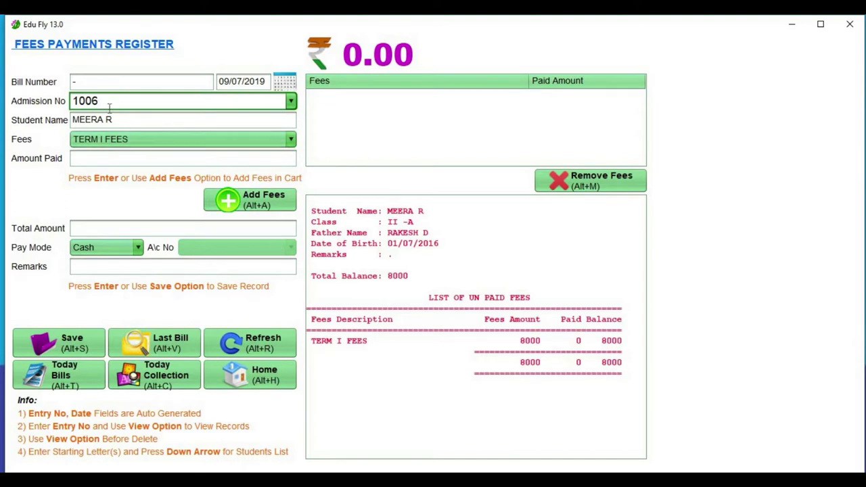
click(233, 347)
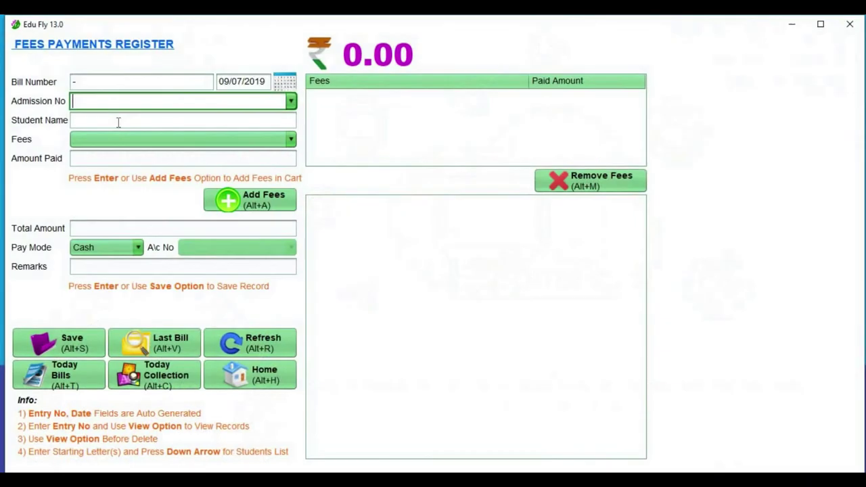
Load the PRE-KG student's fee record by admission number and clear the admission number
key(Down)
key(Down)
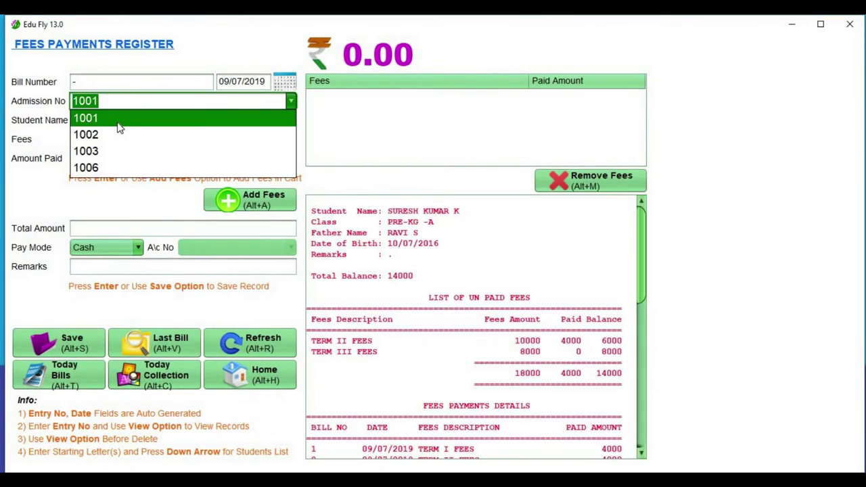
click(118, 120)
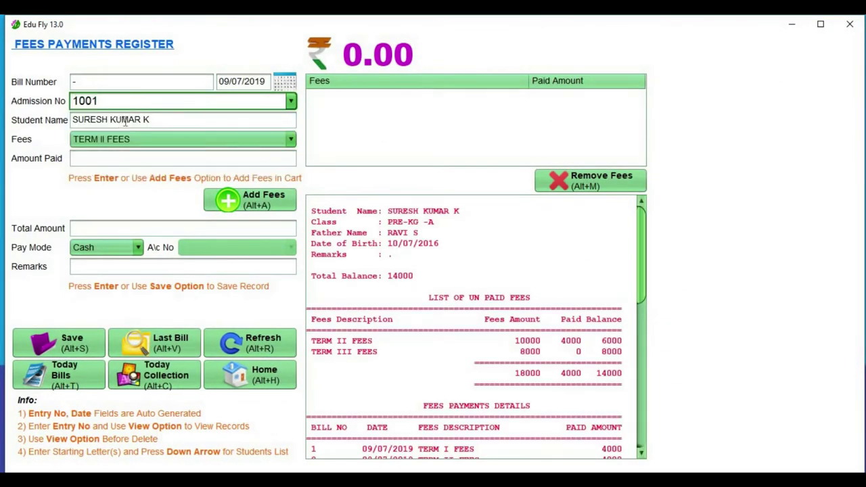
key(BackSpace)
key(BackSpace)
key(BackSpace)
key(BackSpace)
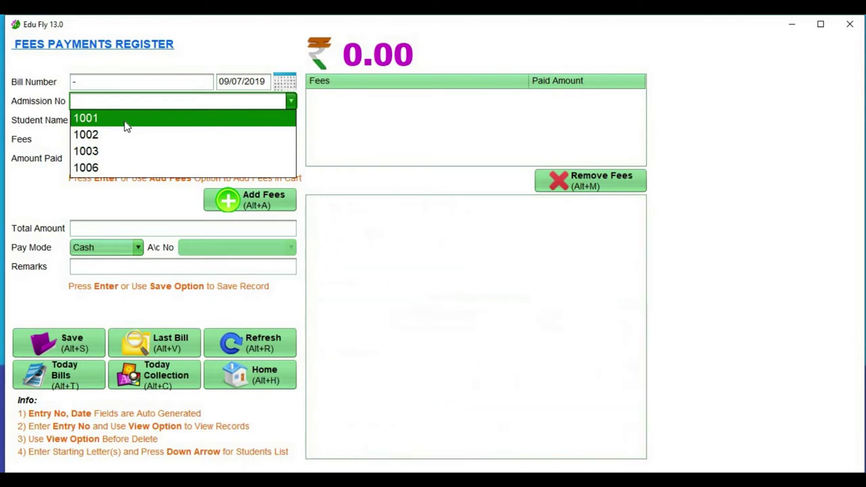
Browse the fee details of the listed admission numbers, load the class II-A student and reset the form
key(Down)
key(Down)
key(Down)
key(Down)
key(Up)
key(Up)
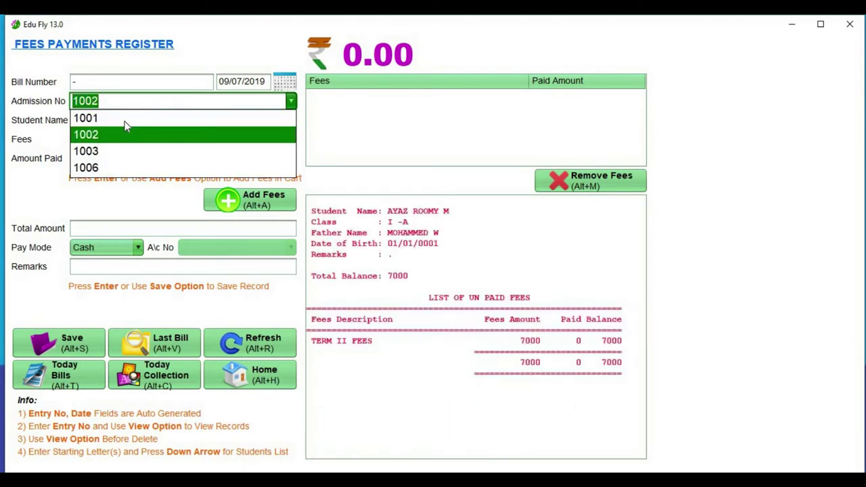
key(Down)
key(Down)
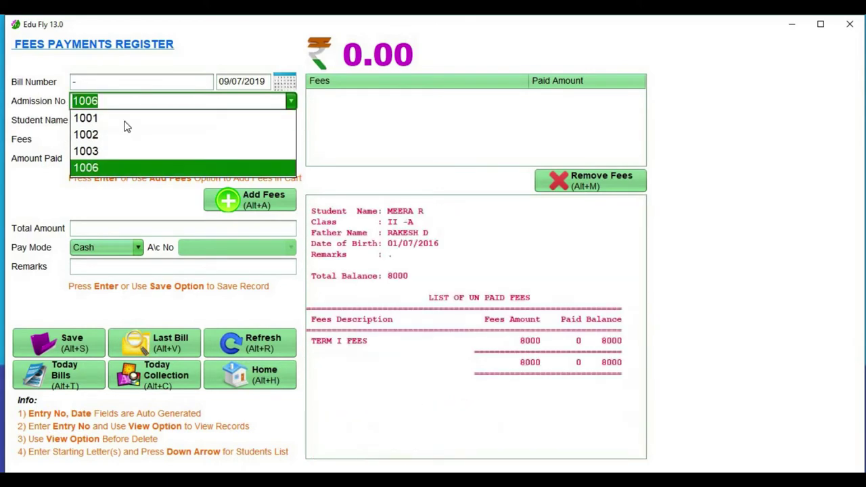
key(Return)
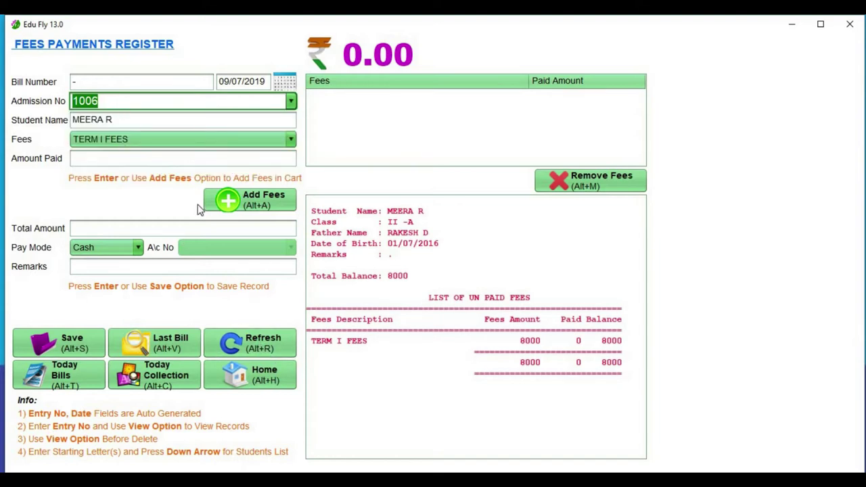
click(260, 345)
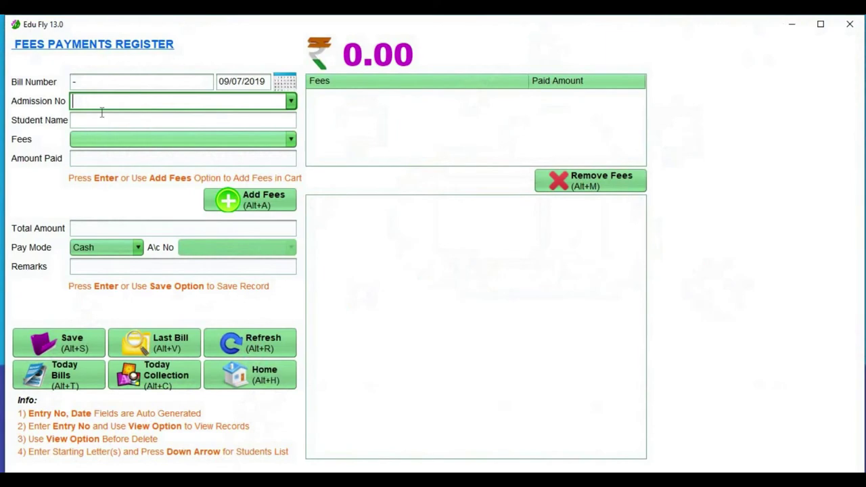
Search by the first letters of the student's name and load the class II-A student into the payment form
click(111, 119)
text(ME)
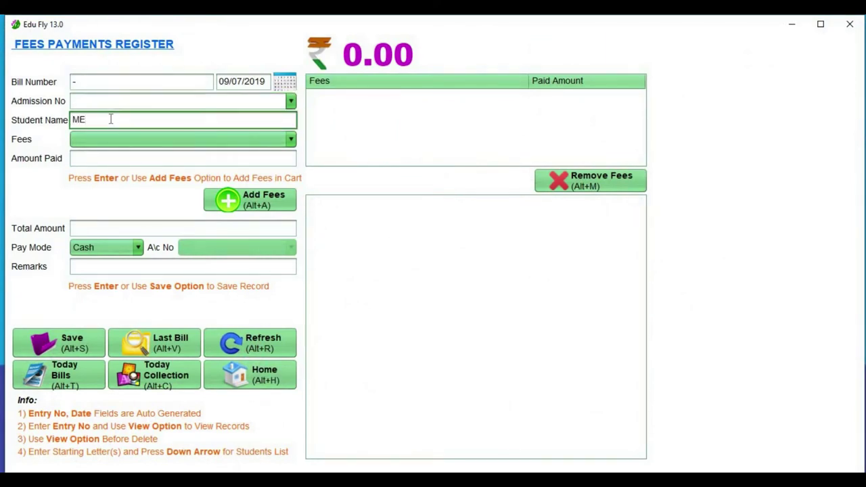
key(Down)
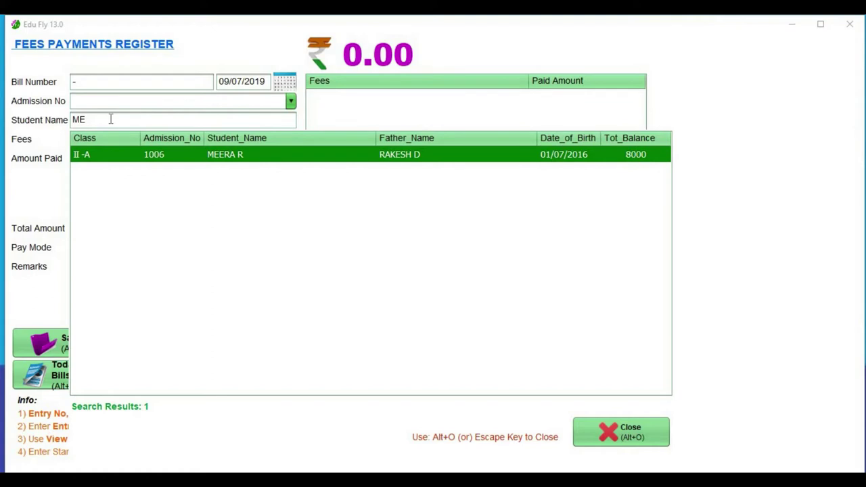
key(Return)
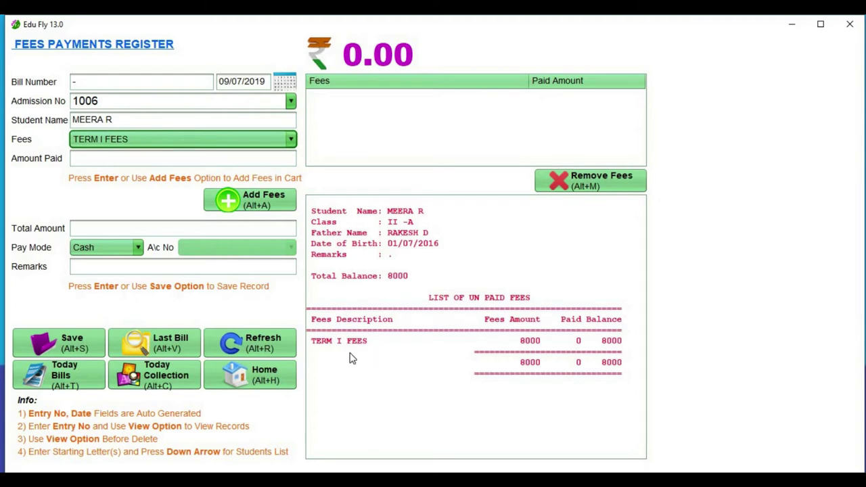
Add TERM I FEES with a paid amount of 7000 to the student's bill
click(180, 139)
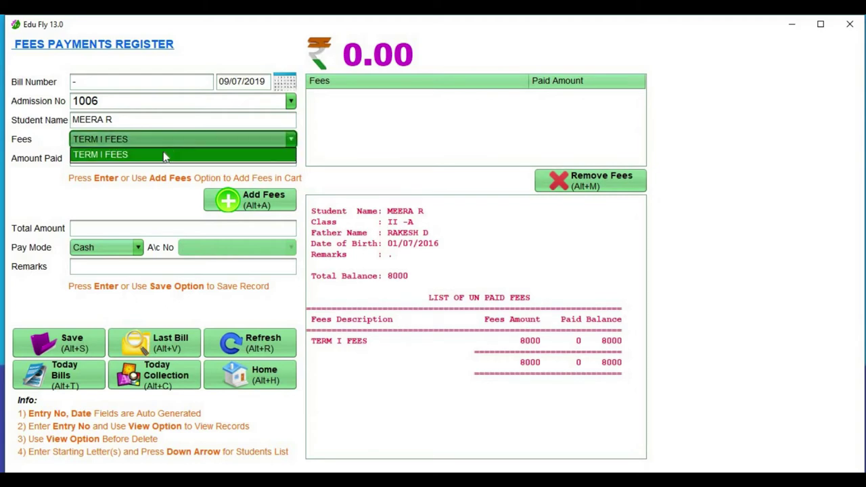
click(166, 155)
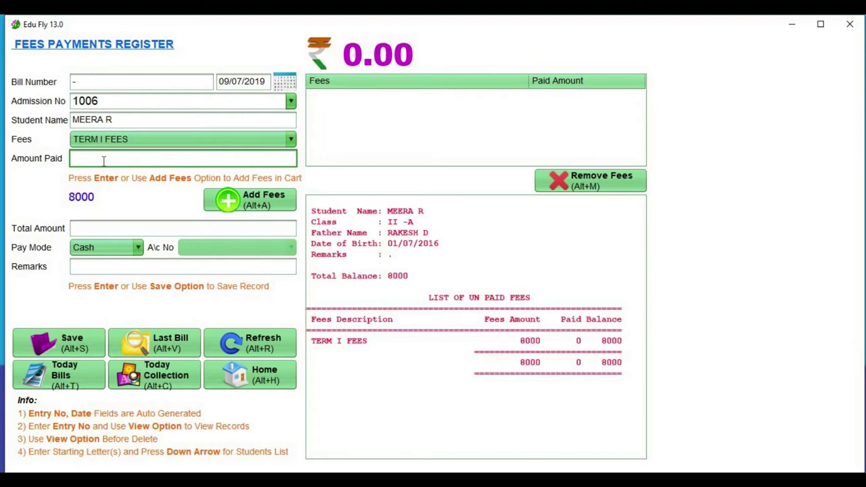
text(7000)
click(237, 211)
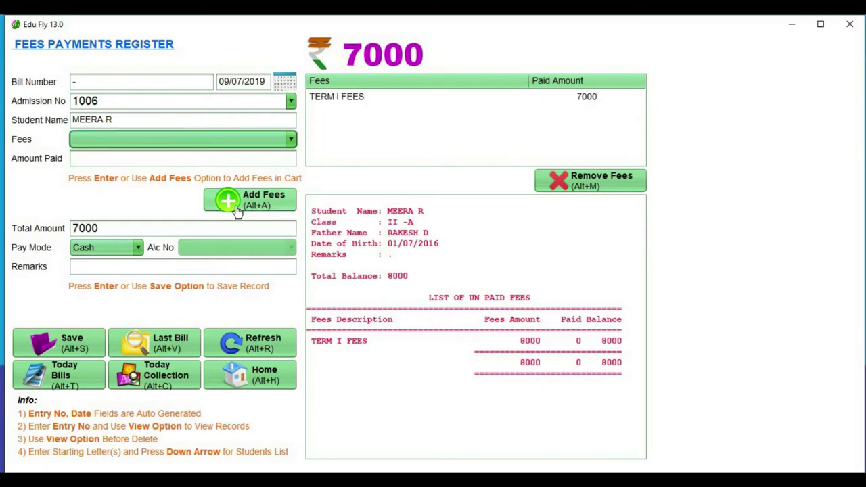
Switch the payment mode to Bank and set it back to Cash
click(109, 248)
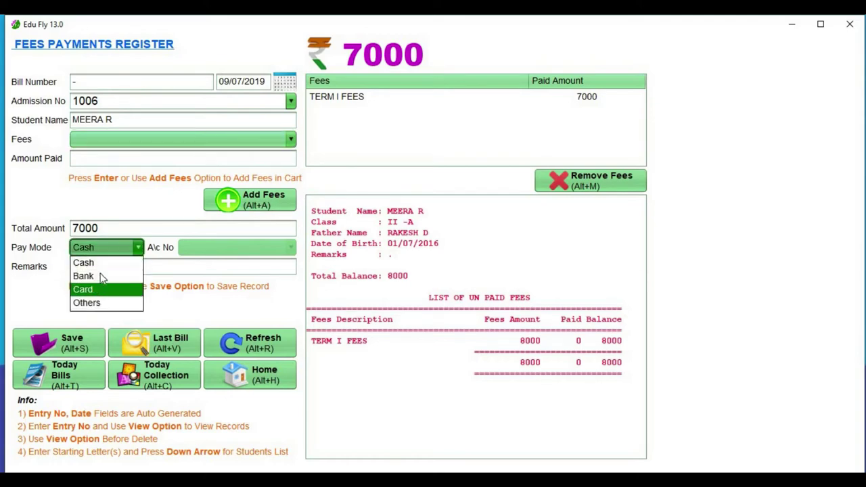
click(103, 270)
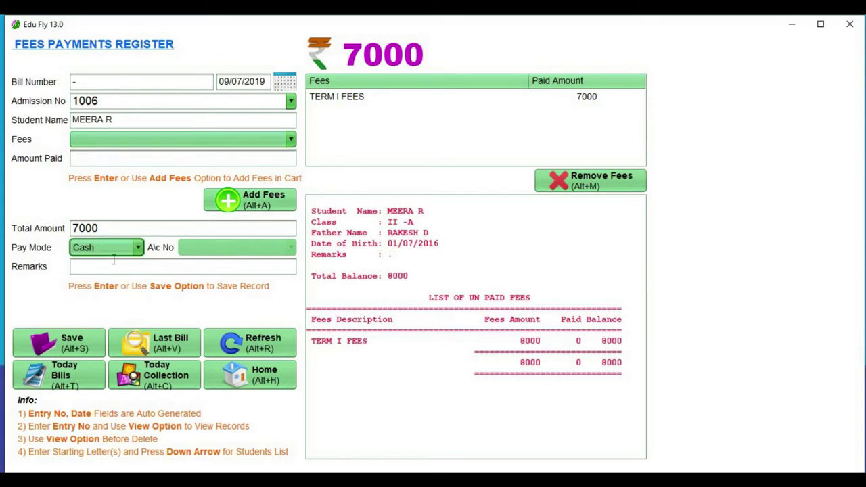
click(136, 247)
click(122, 275)
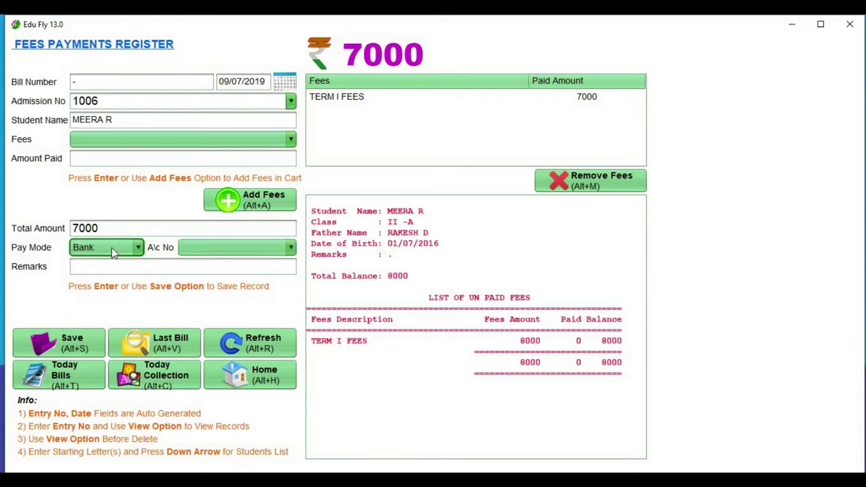
click(108, 247)
click(109, 263)
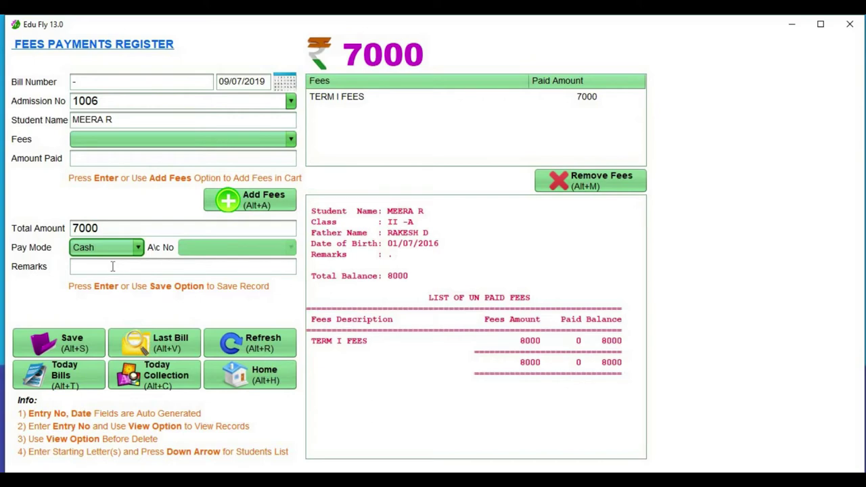
Save the fees payment, accept printing the bill and cancel the print dialog
click(76, 345)
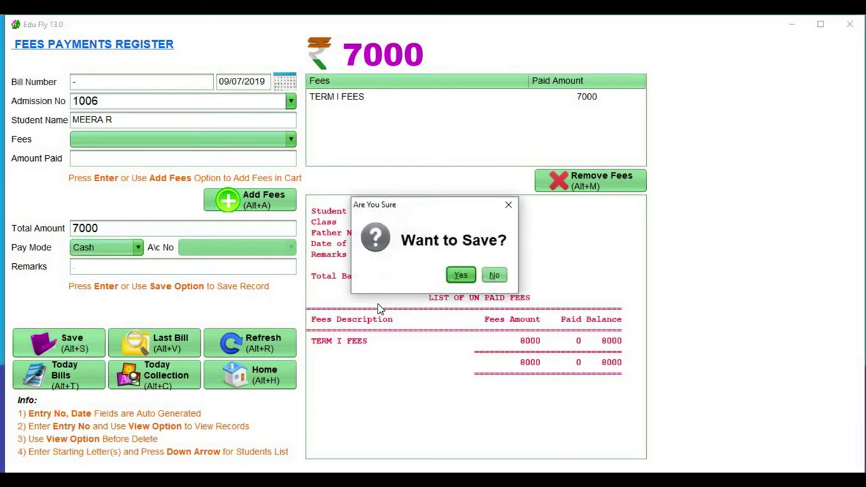
click(460, 275)
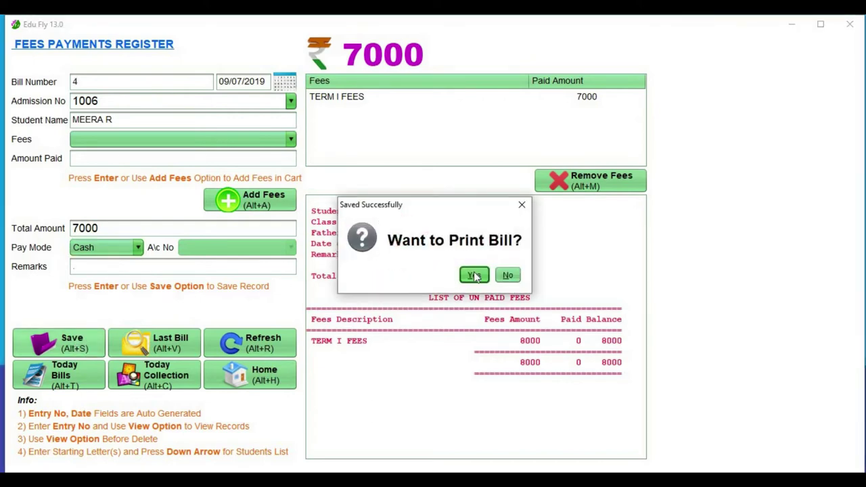
click(475, 276)
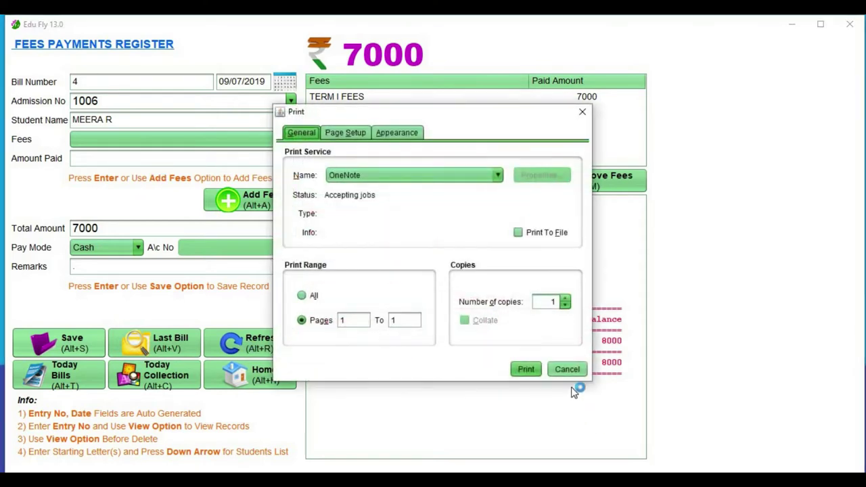
click(565, 369)
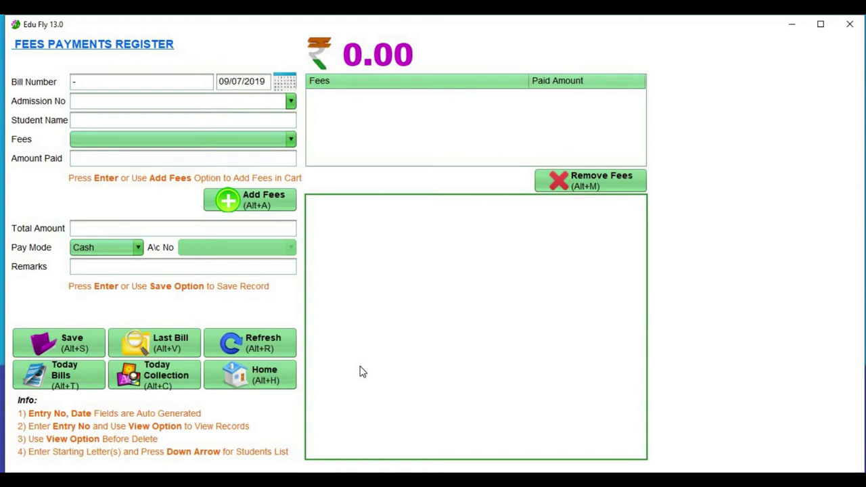
Display the last saved bill, and view today's fees collection statement before closing it
click(167, 349)
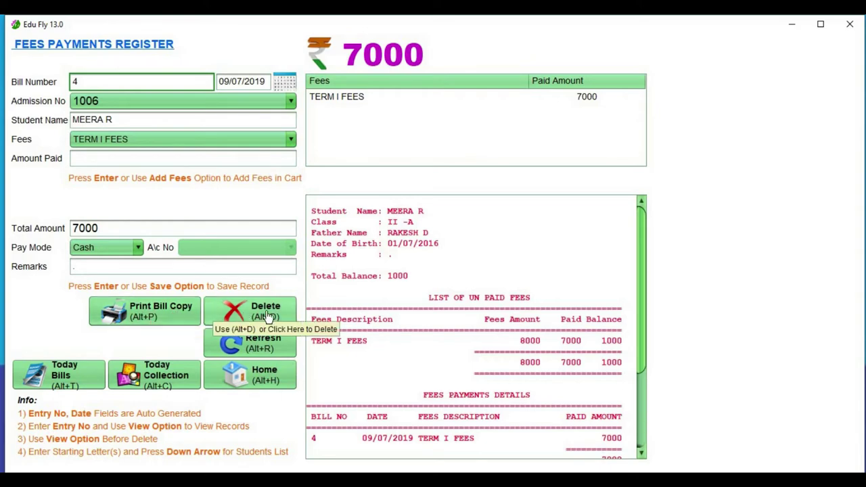
click(157, 384)
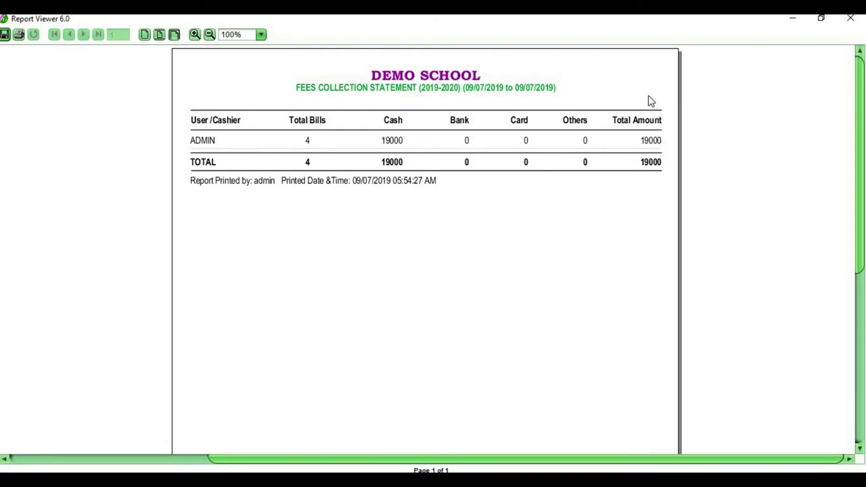
click(851, 19)
click(464, 271)
Reopen the Fees Payments Register, view the report of today's bills and close it
click(73, 42)
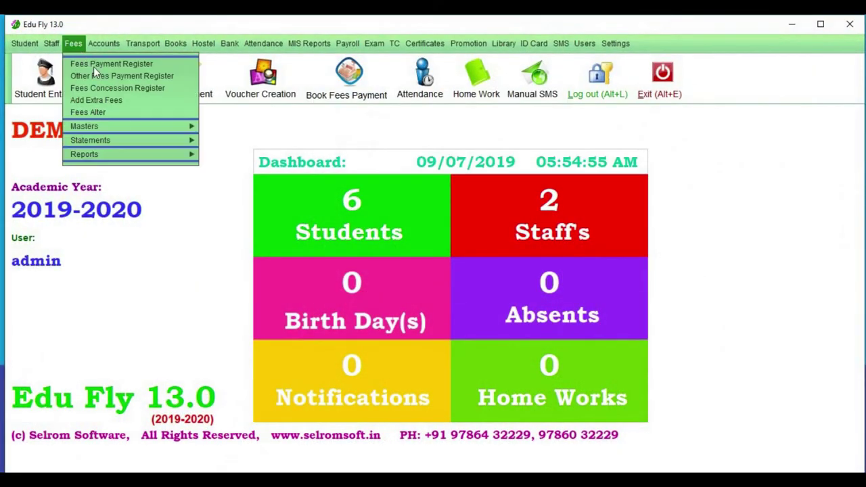
click(93, 65)
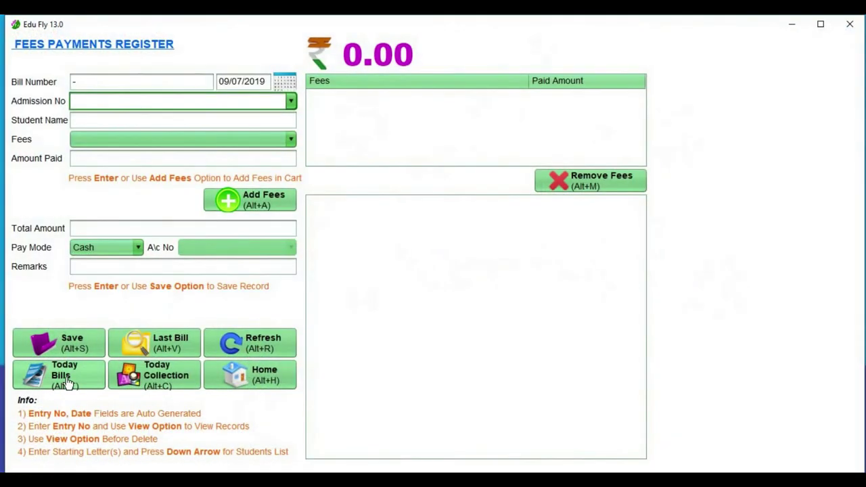
click(70, 384)
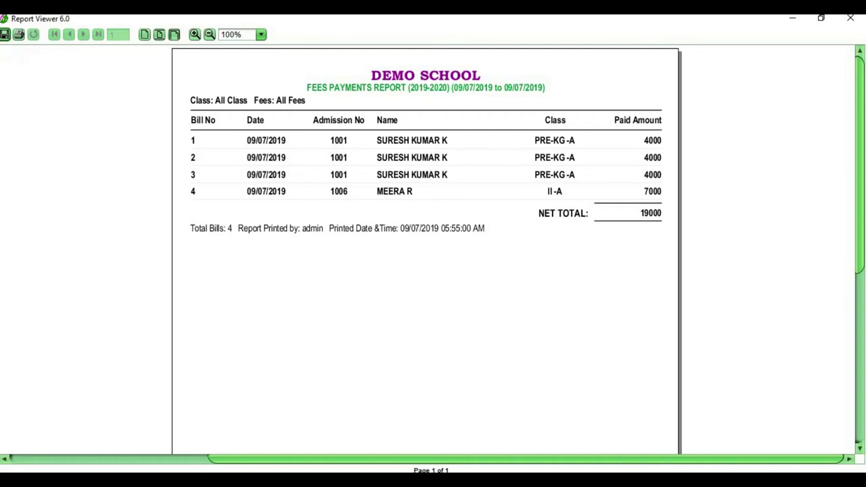
click(854, 20)
click(464, 268)
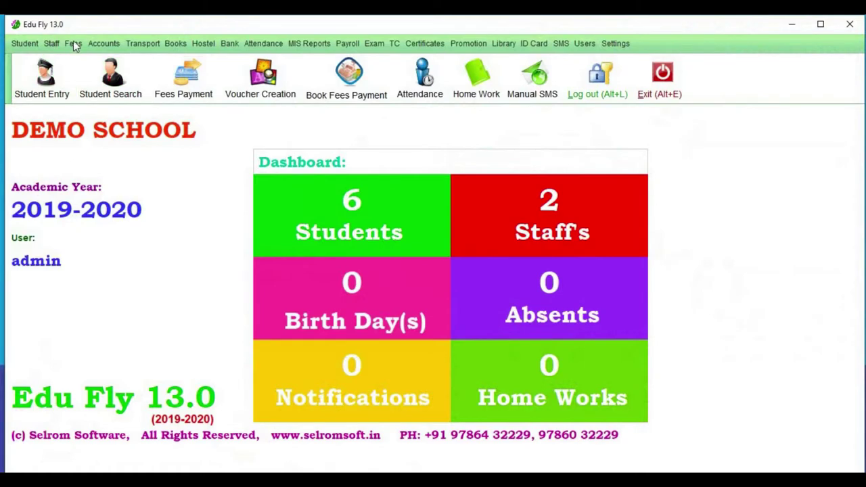
Open the Other Fees Payment Register
click(75, 43)
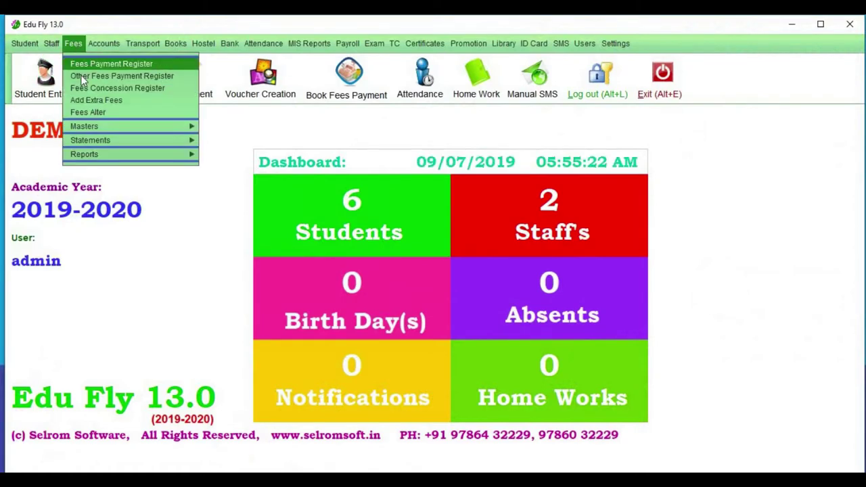
click(81, 75)
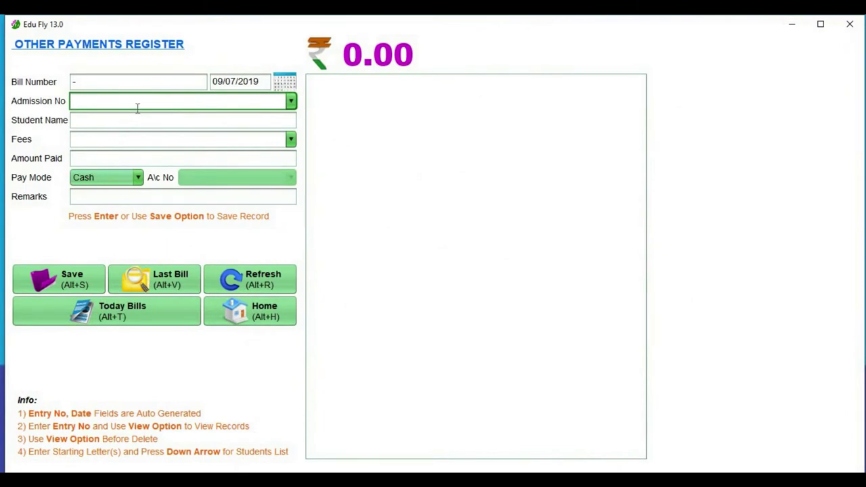
Select the first listed student by admission number for a new other fees payment
text(100)
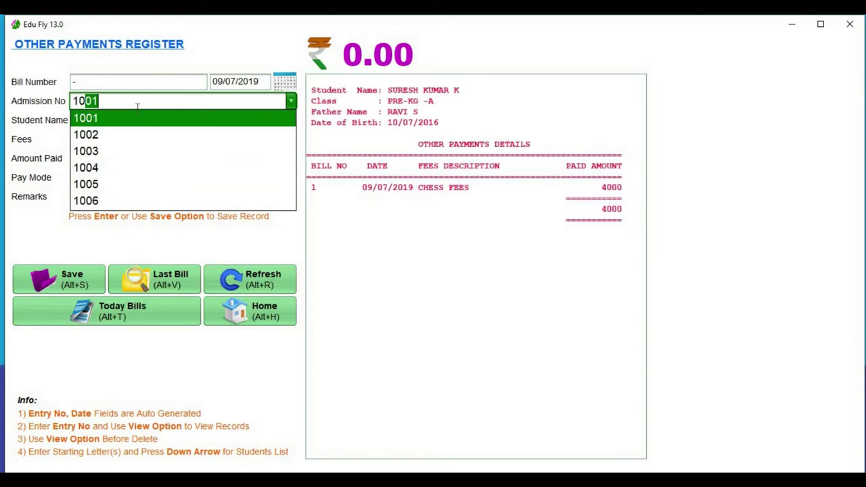
text(1)
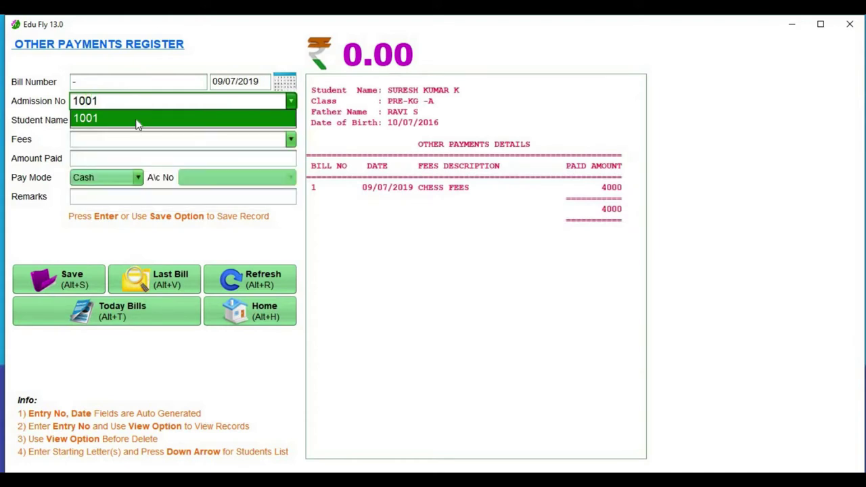
key(Return)
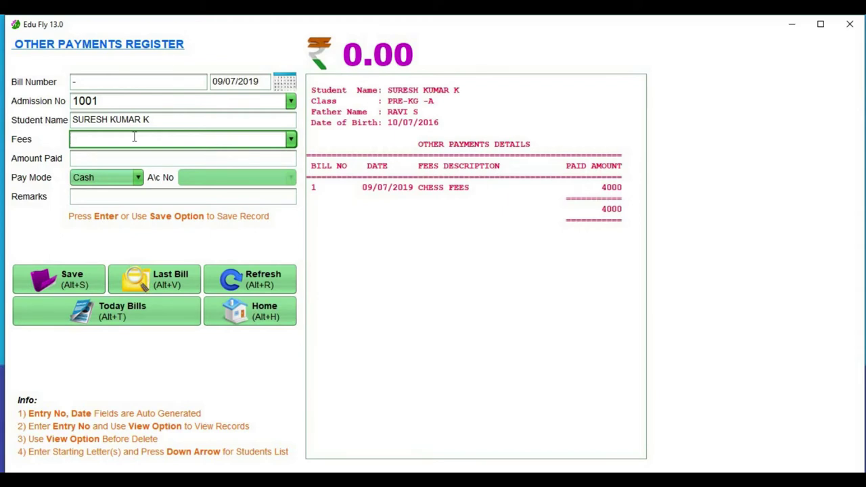
Enter a DANCE CLASS payment of 1500 with pay mode Cash and the remark X
text(DANCE CLASS)
click(150, 156)
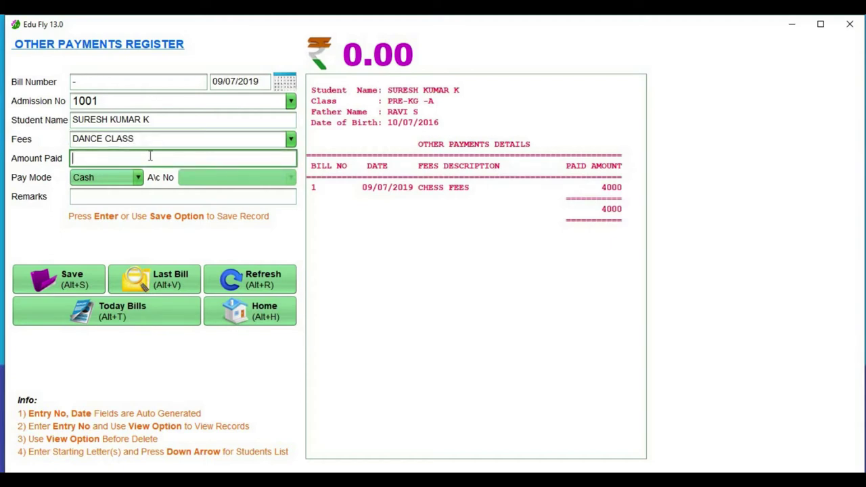
text(1500)
click(124, 178)
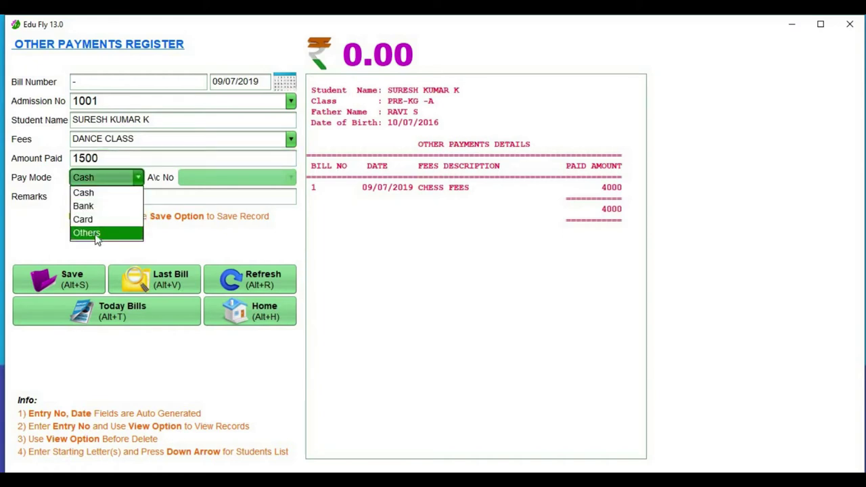
click(103, 196)
click(122, 201)
text(X)
Save the other fees payment, confirming the save and declining to print the bill
click(70, 282)
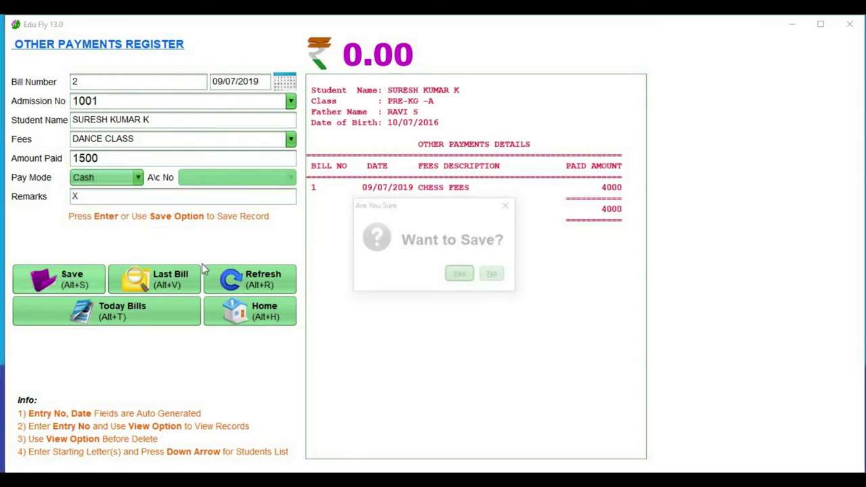
click(458, 276)
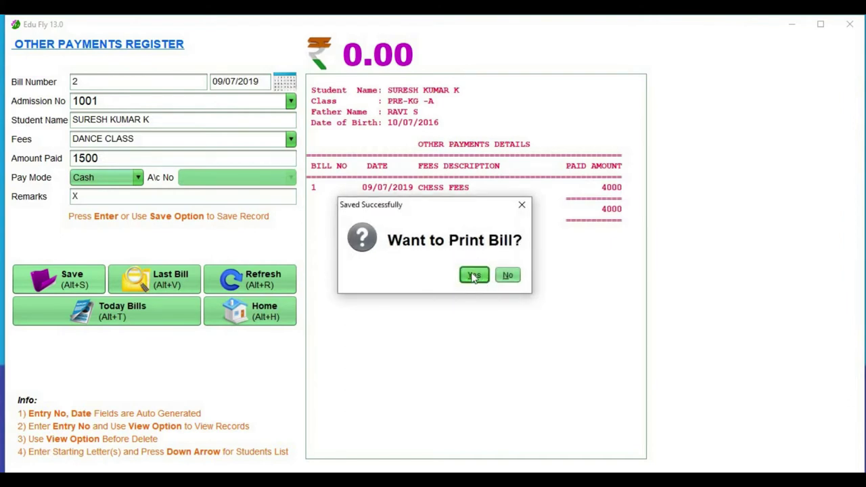
click(507, 275)
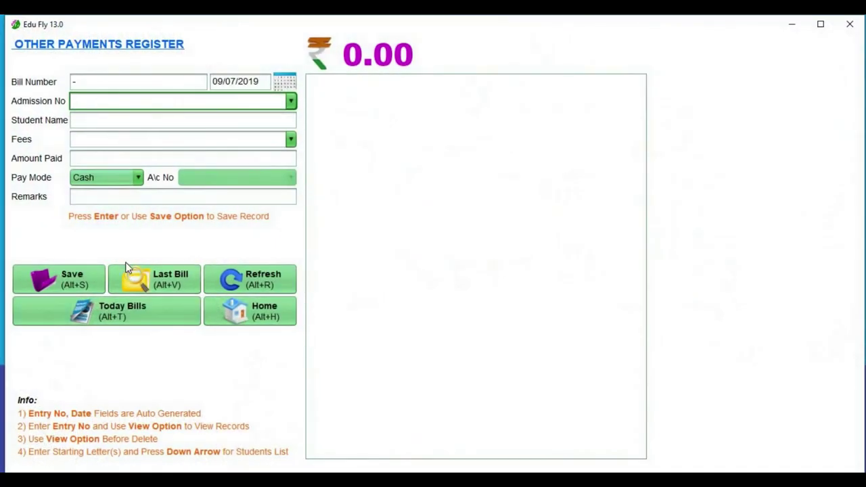
Display the last saved other fees bill, then request a bill copy and cancel the print dialog
click(127, 267)
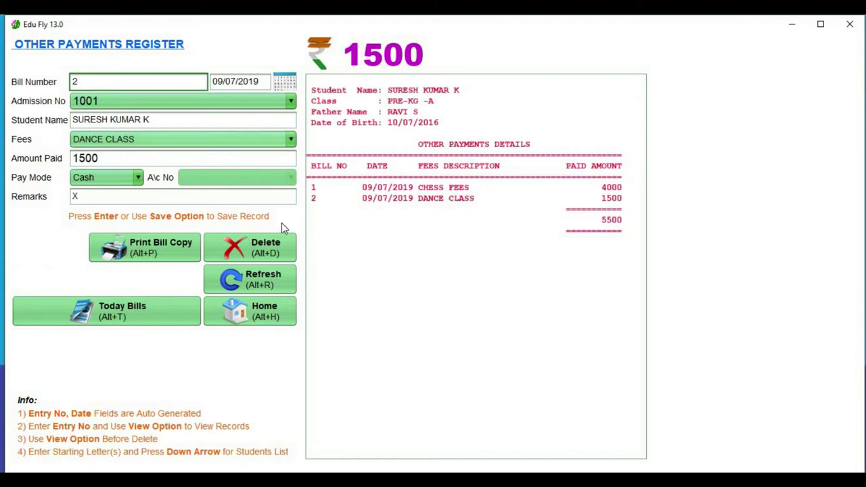
click(142, 247)
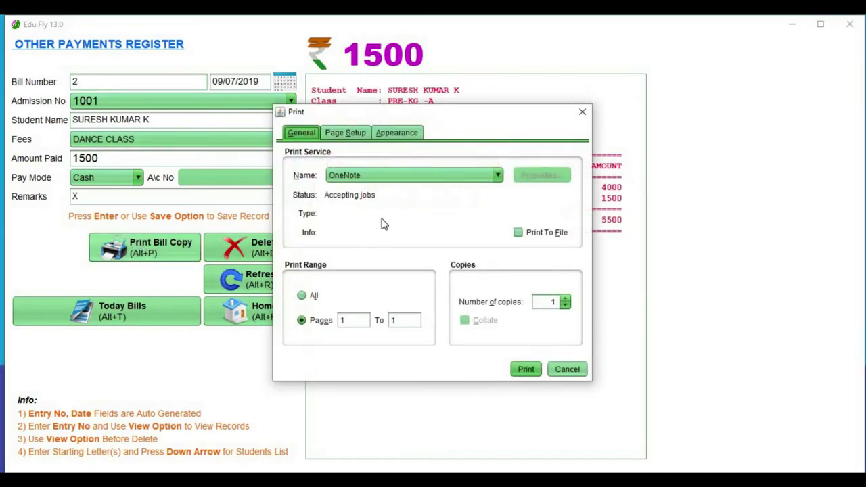
click(566, 369)
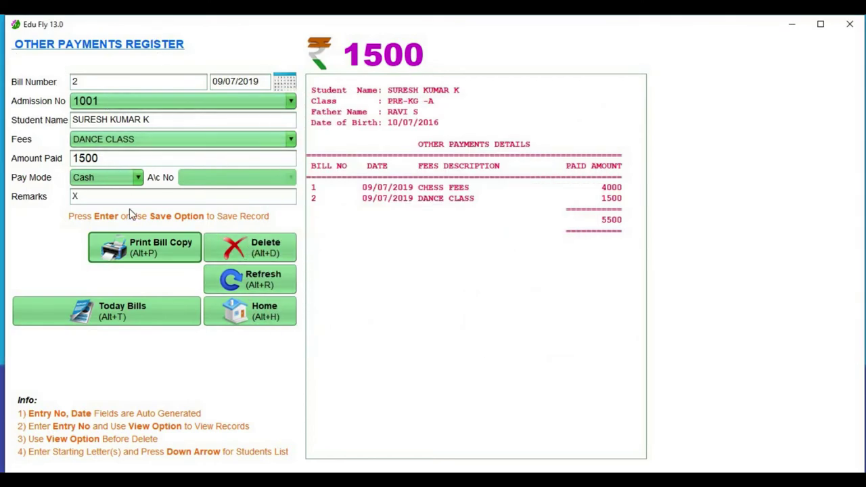
View the report of today's other fees bills, then close it and return to the home page
click(141, 321)
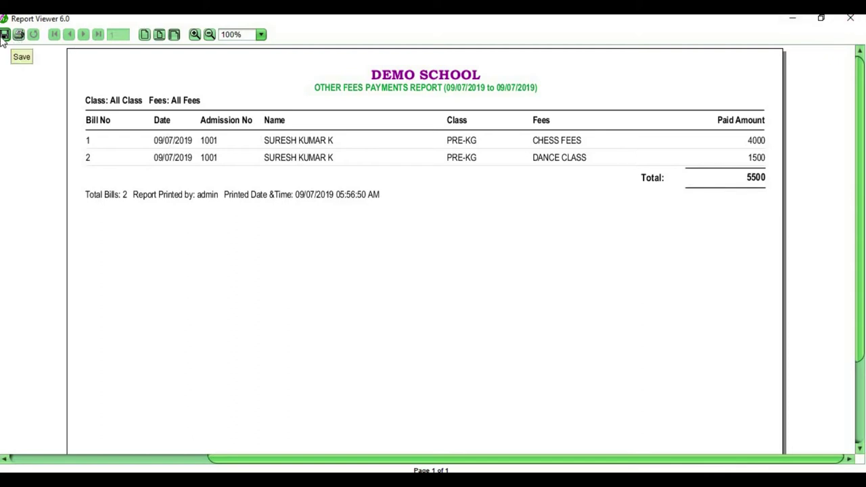
click(851, 18)
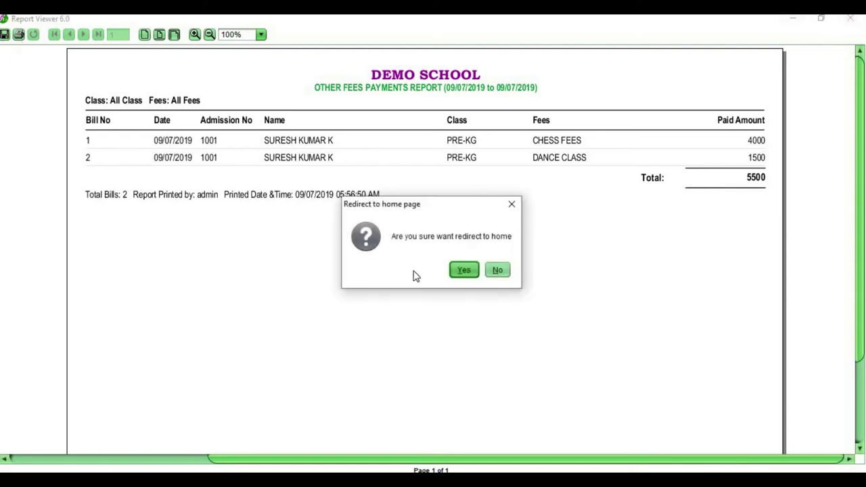
click(462, 276)
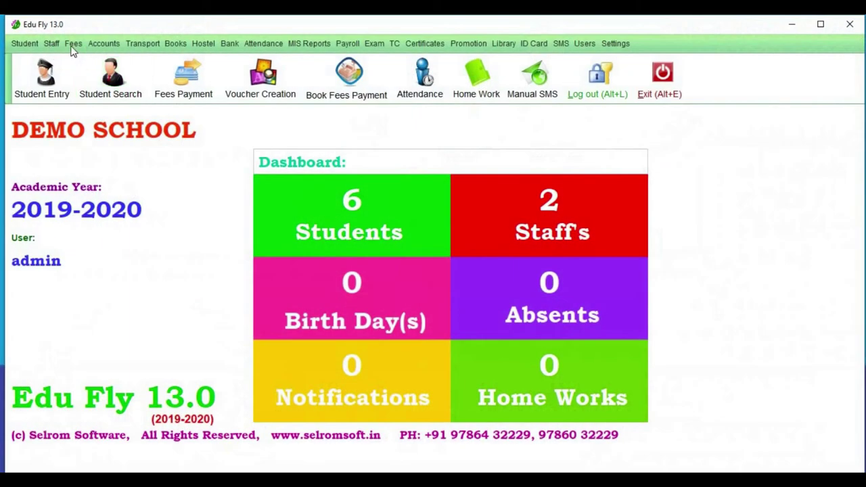
Open the Fees Concession Register and select the first listed student by admission number
click(73, 43)
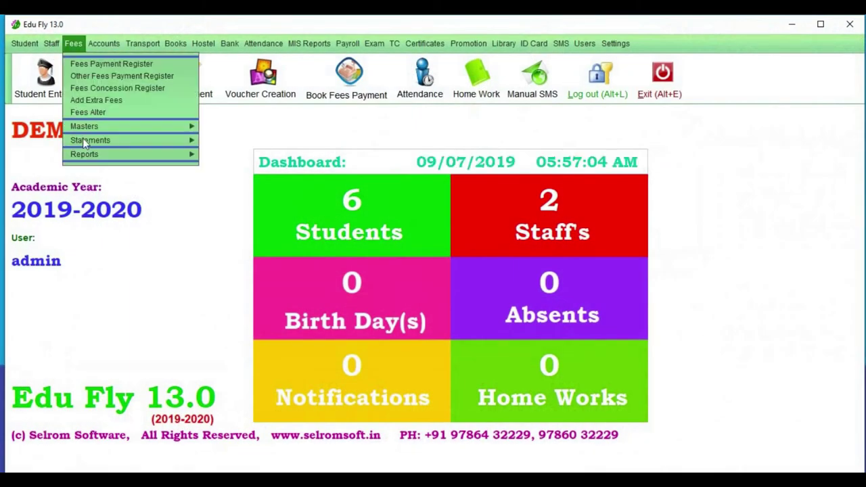
click(104, 89)
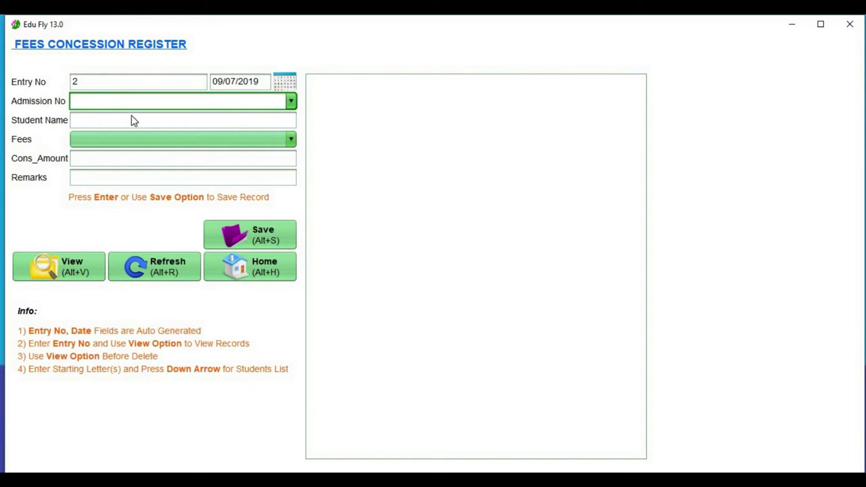
text(1001)
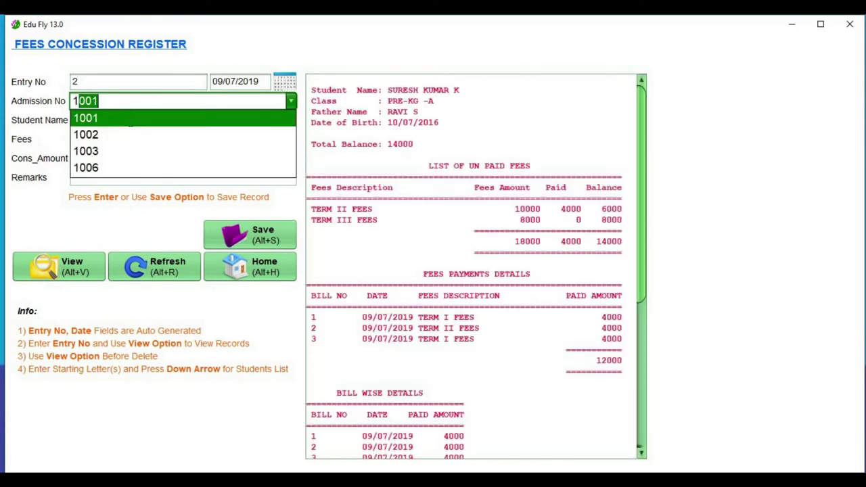
click(130, 119)
click(164, 123)
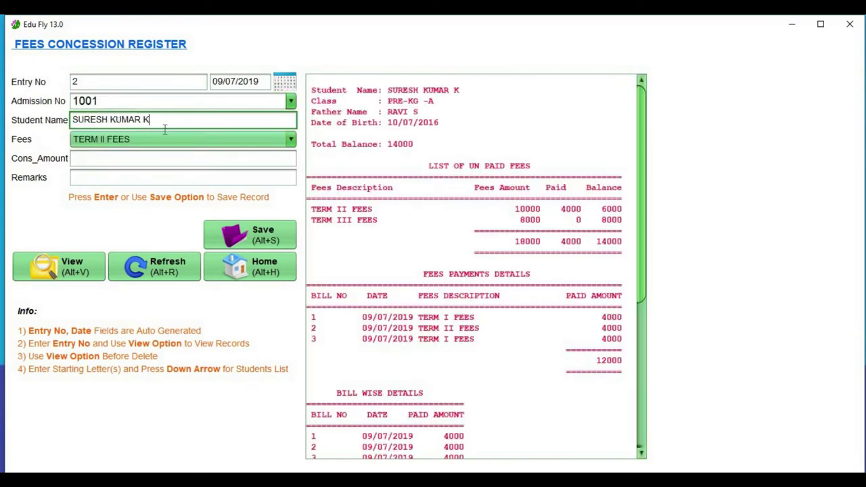
Enter a concession of 3000 on TERM III FEES with the remark X
click(160, 142)
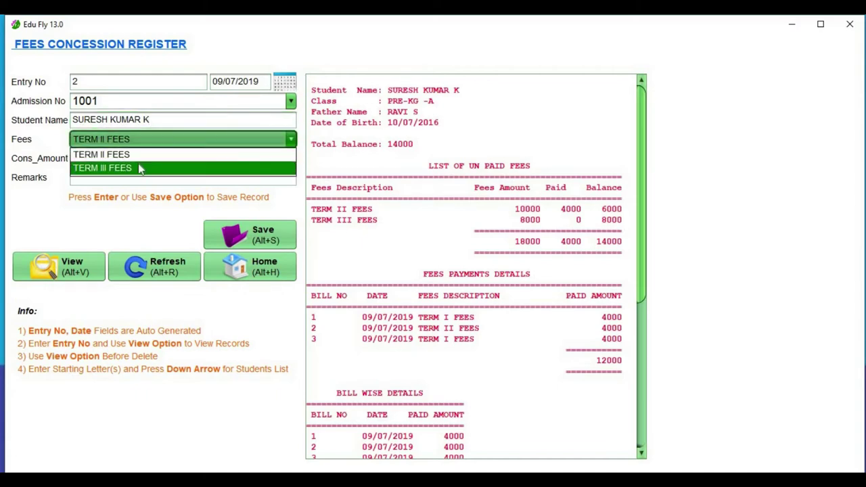
click(139, 168)
click(138, 158)
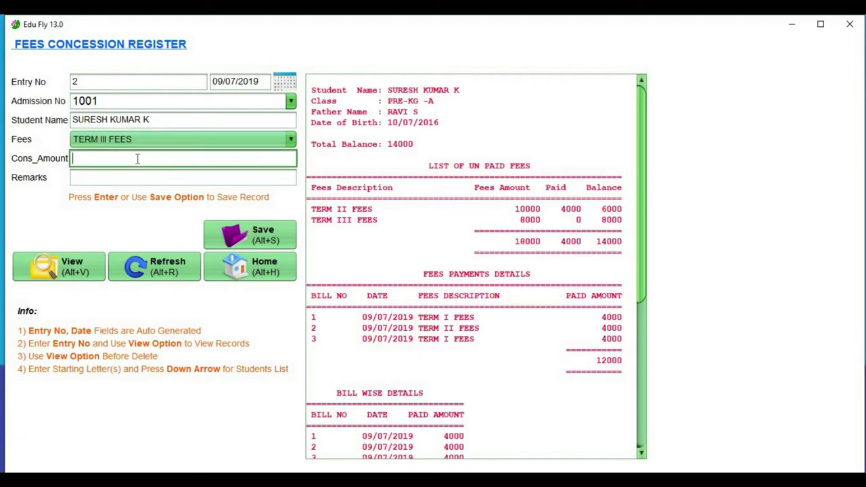
text(3000)
click(145, 179)
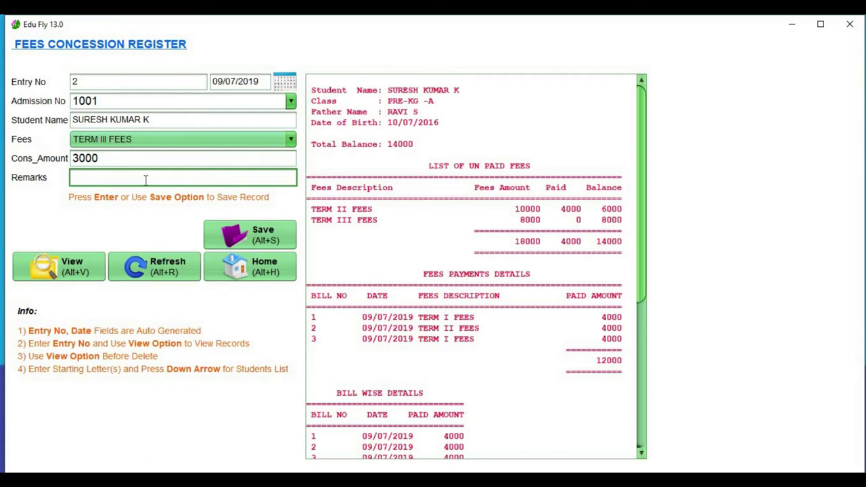
text(X)
Save the fees concession entry, confirming the save and dismissing the message
click(257, 244)
click(468, 277)
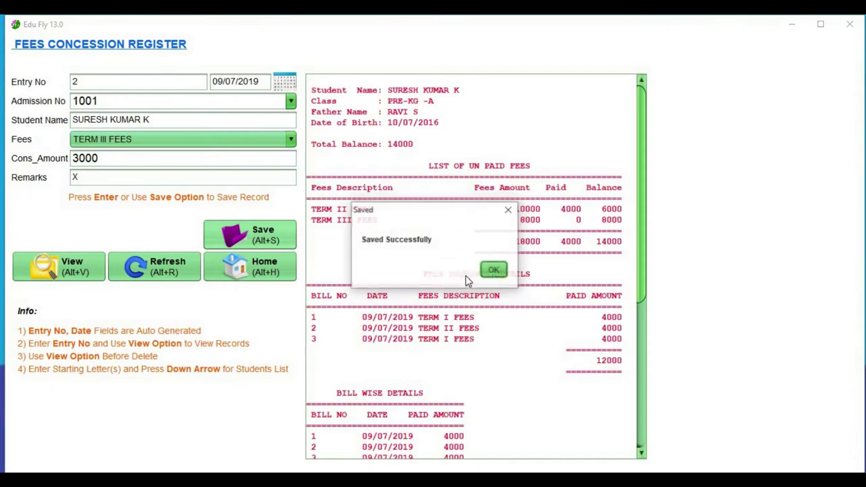
click(494, 270)
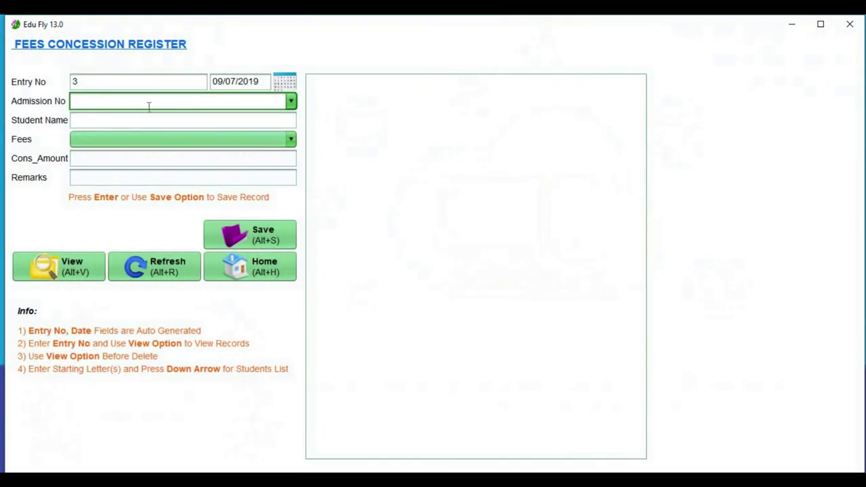
Reload the same student's fees details to check the balance after the concession, then clear the form
key(Down)
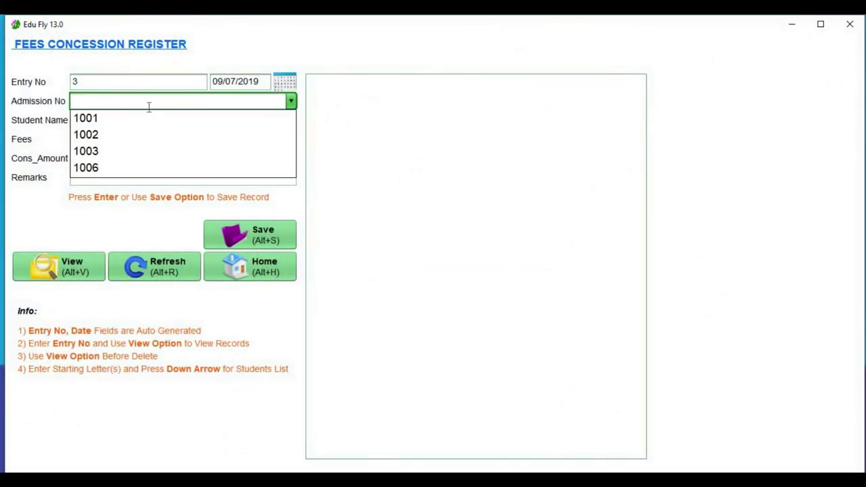
key(Down)
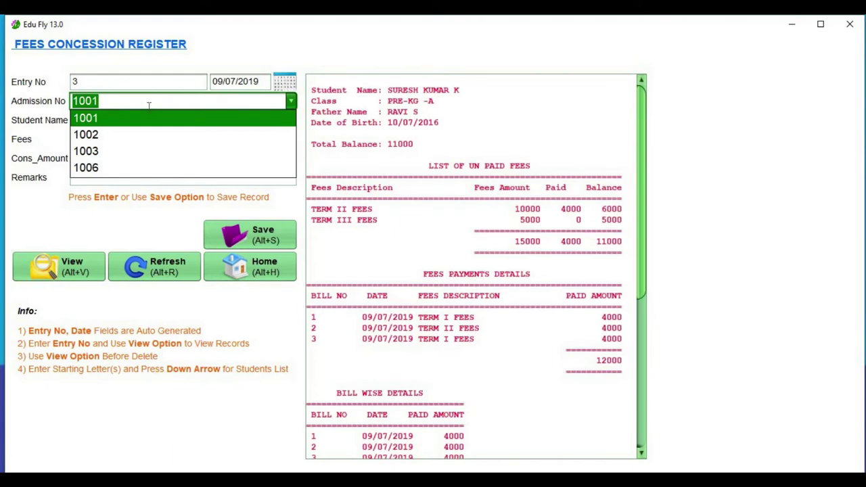
key(Return)
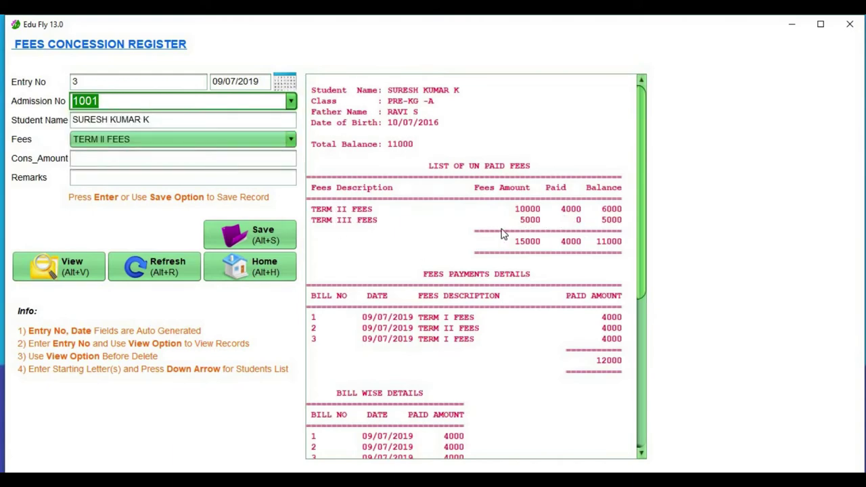
click(122, 176)
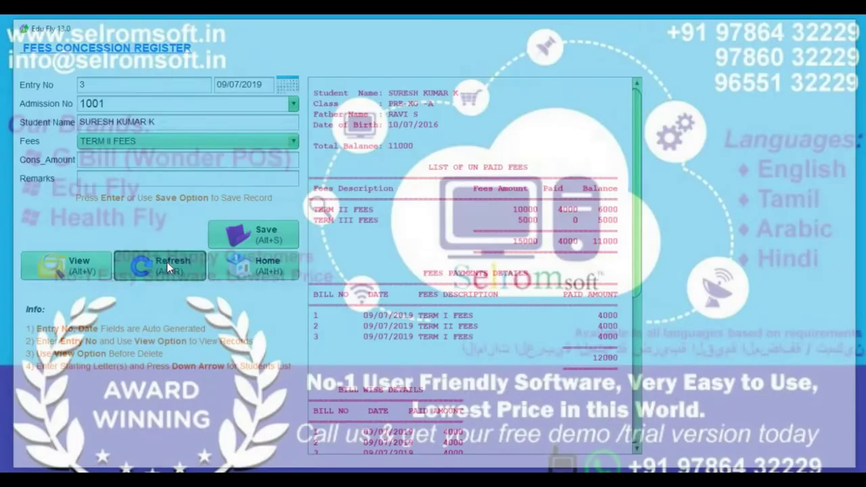
click(166, 264)
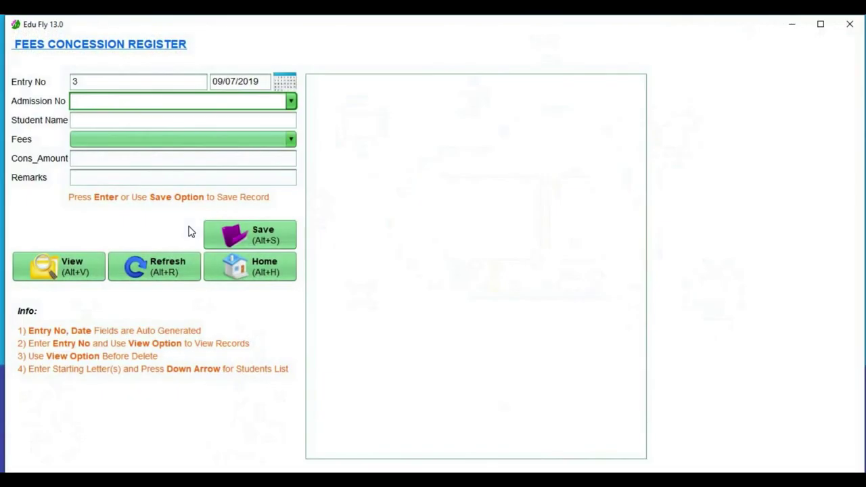
View the saved concession record with entry number 2 and return to the home page
click(86, 81)
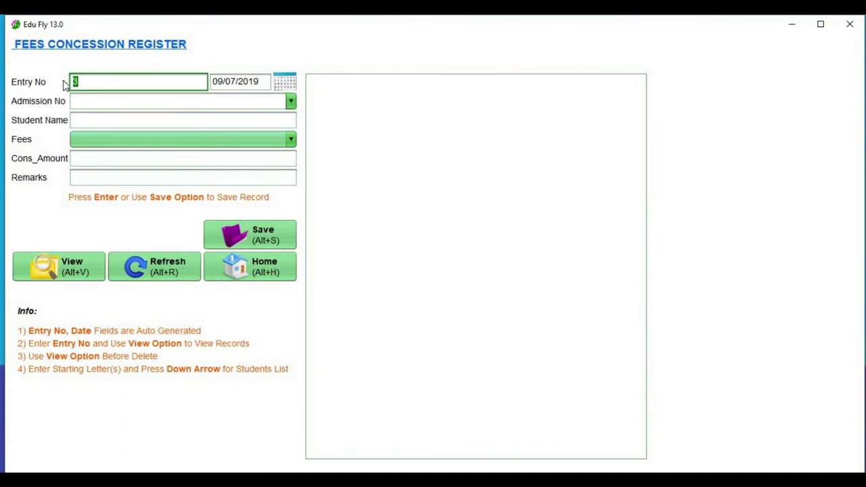
click(71, 264)
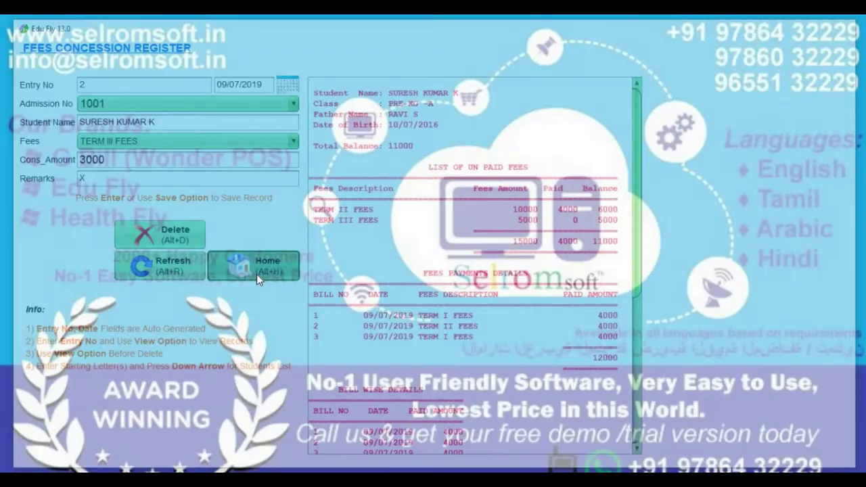
click(258, 279)
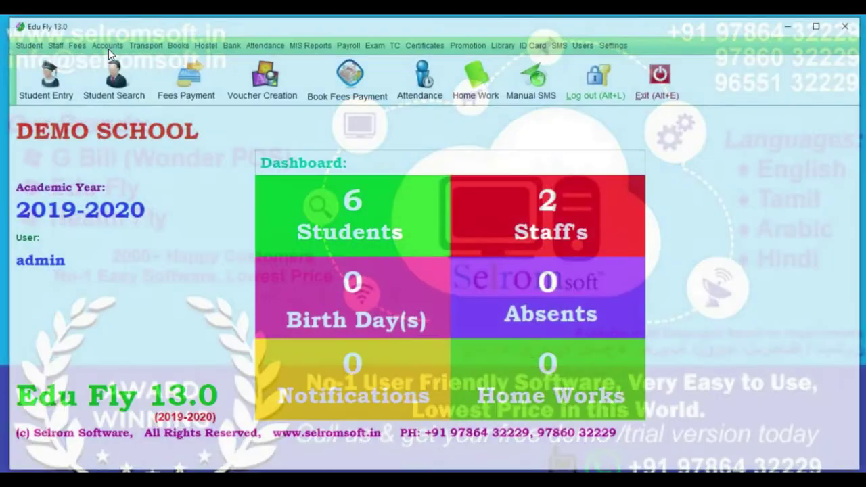
Open the extra fees register and choose TERM II FEES for the class I-A student
click(73, 43)
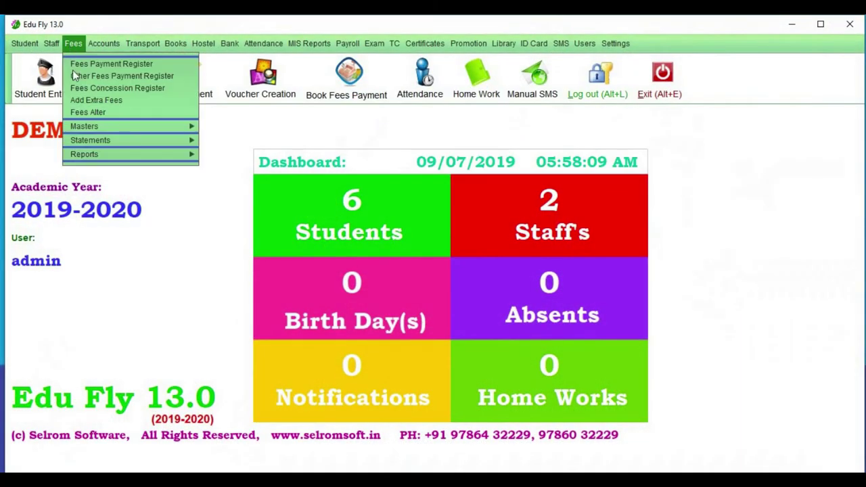
click(89, 101)
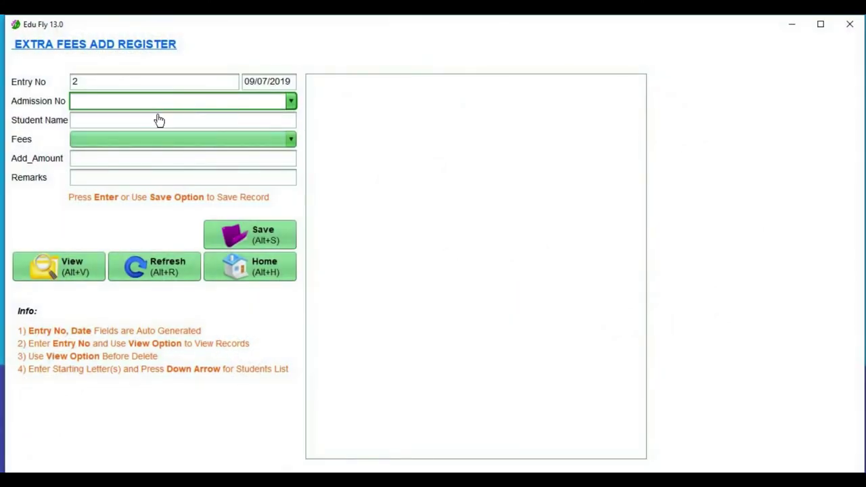
key(Down)
key(Down)
key(Down)
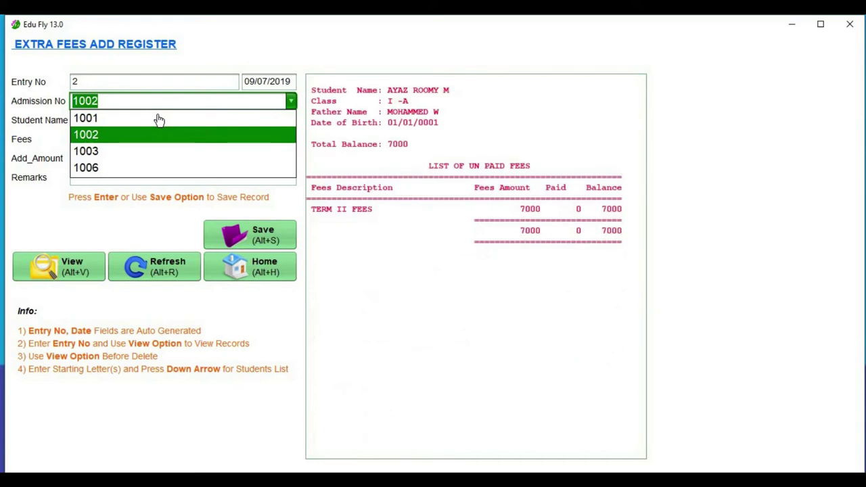
key(Return)
click(153, 139)
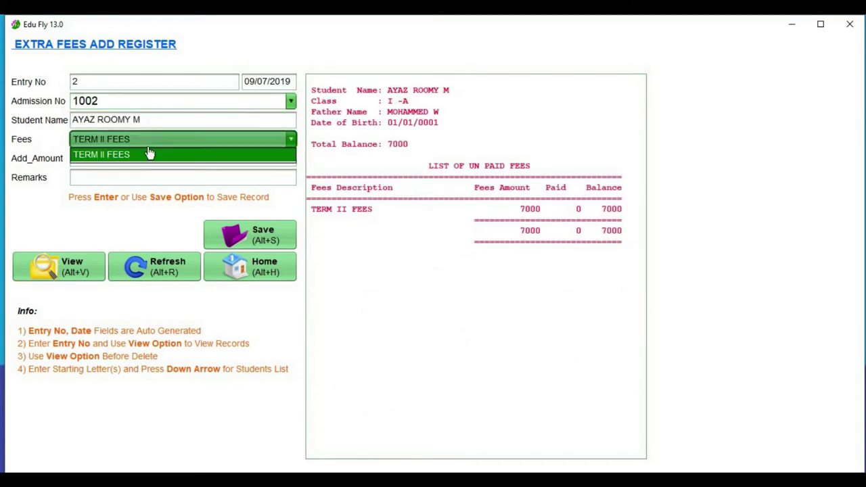
click(146, 156)
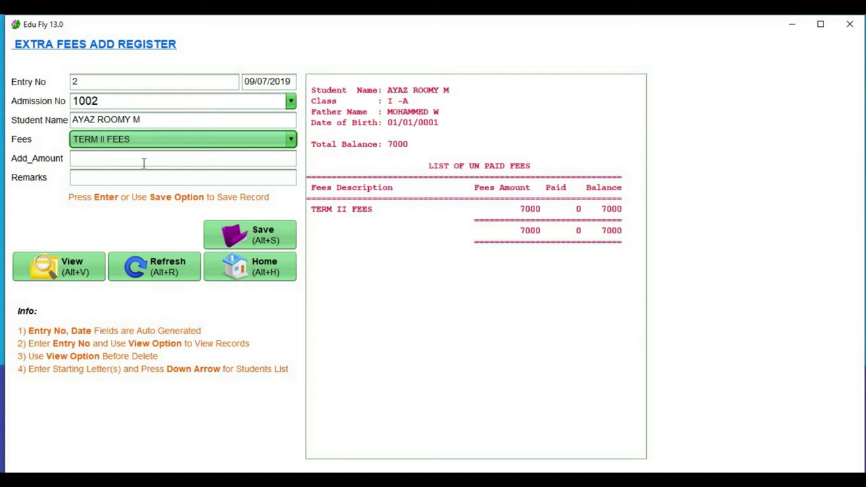
Add an extra fee amount of 2000 with the remark X and save the entry
click(143, 163)
text(2000)
click(152, 178)
text(X)
click(284, 242)
click(461, 273)
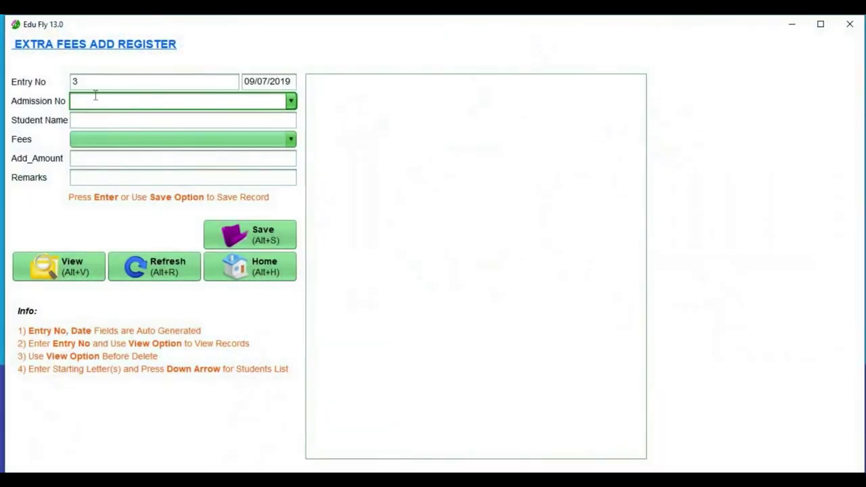
Reload the class I-A student's fees details to check the balance with the extra fee, and clear the form
key(Down)
key(Down)
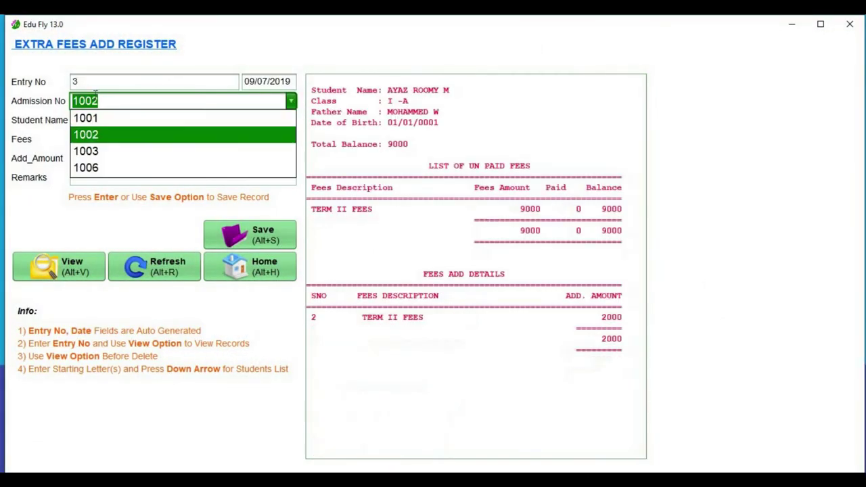
key(Return)
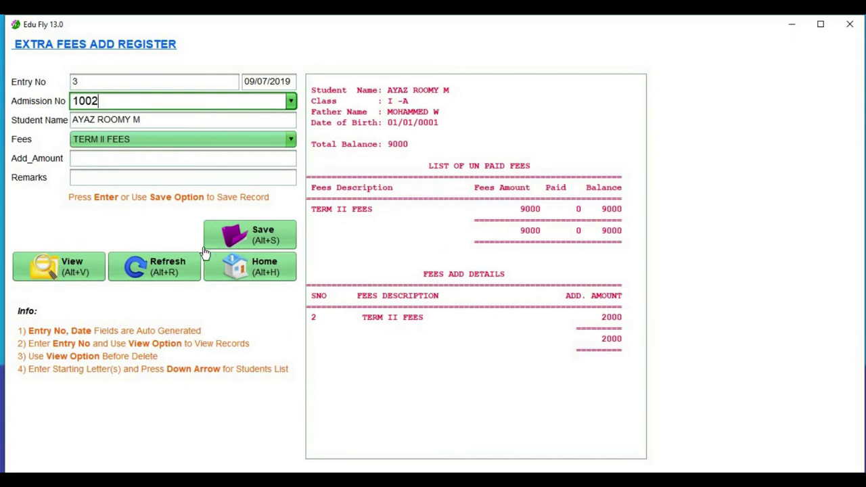
click(162, 276)
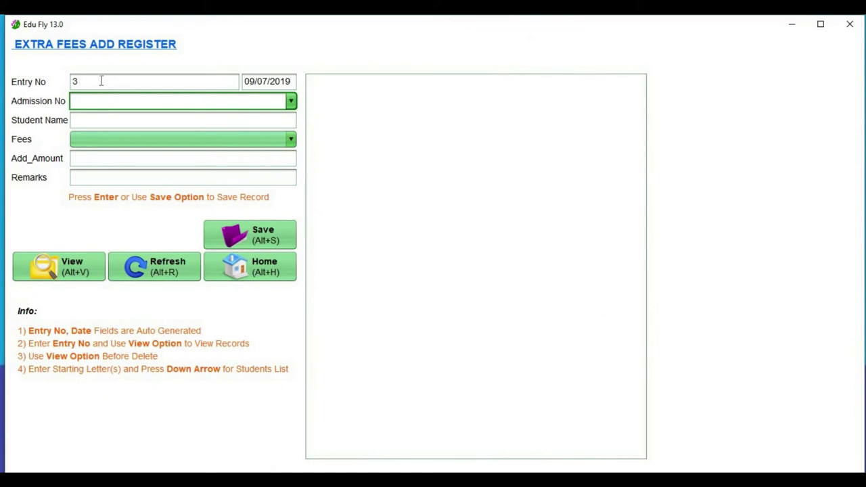
View extra fees entry number 2, delete it with confirmation, and return to the home page
key(shift+Tab)
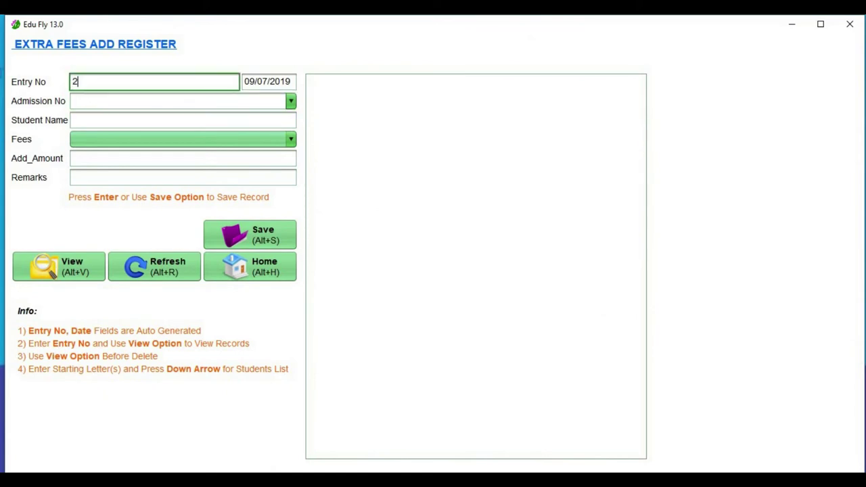
click(65, 270)
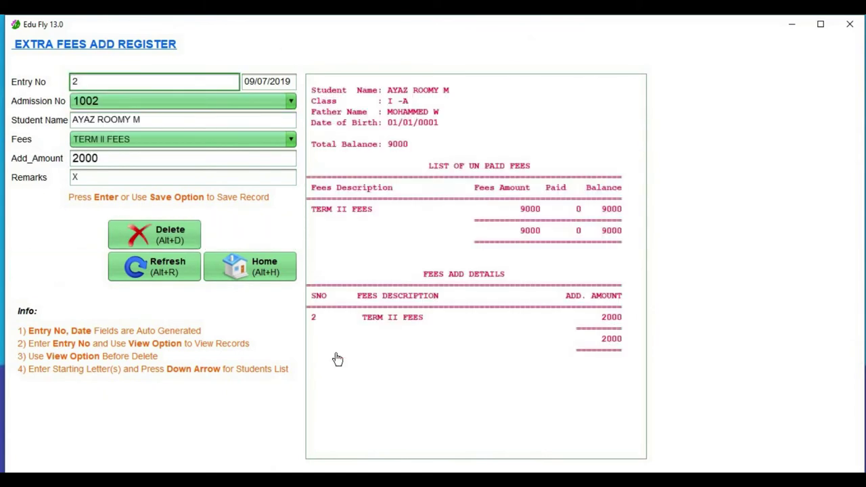
click(158, 230)
click(461, 274)
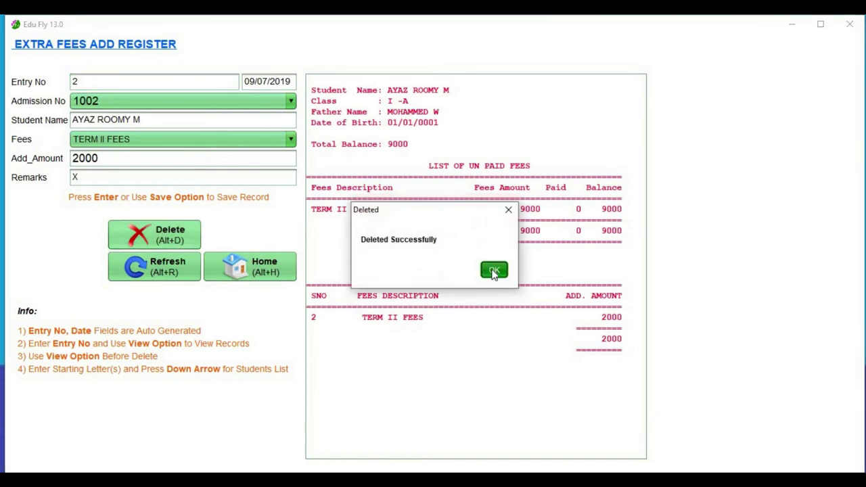
click(494, 271)
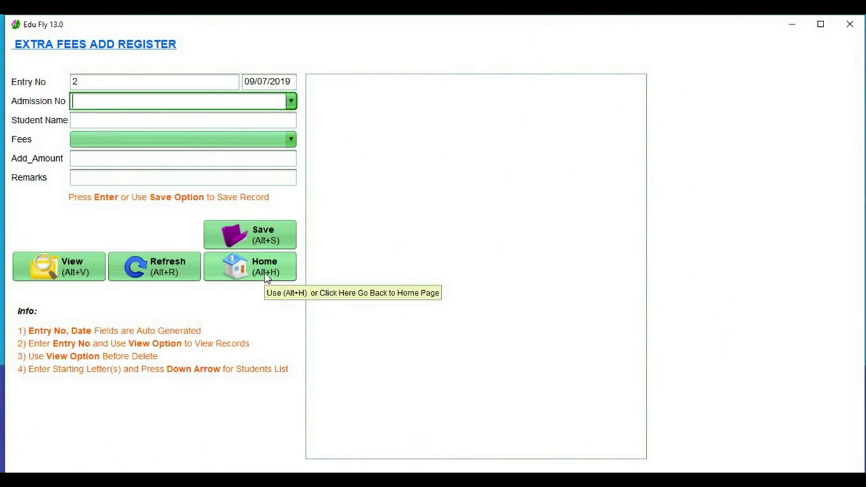
click(266, 270)
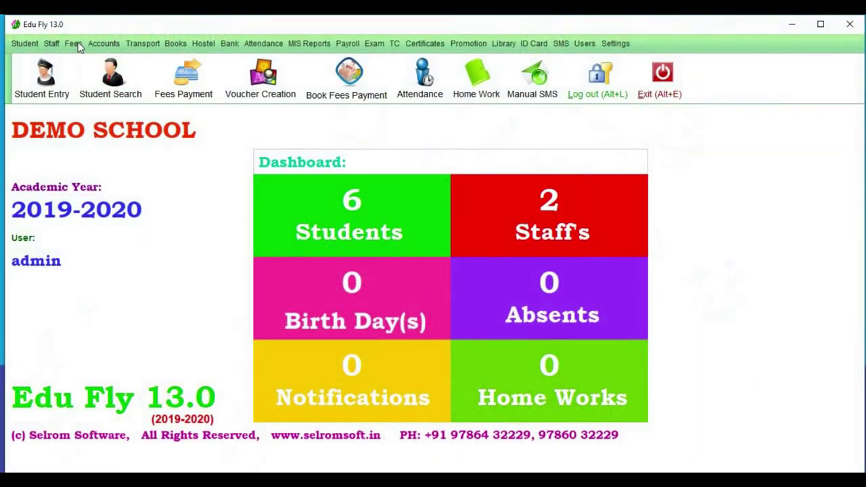
Open Fees Alter and set the date range from 08/07/2019 to 09/07/2019
click(74, 45)
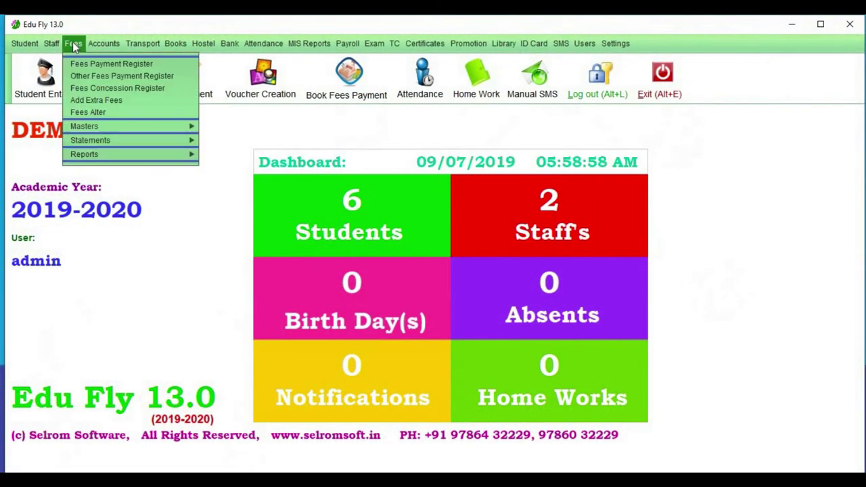
click(83, 112)
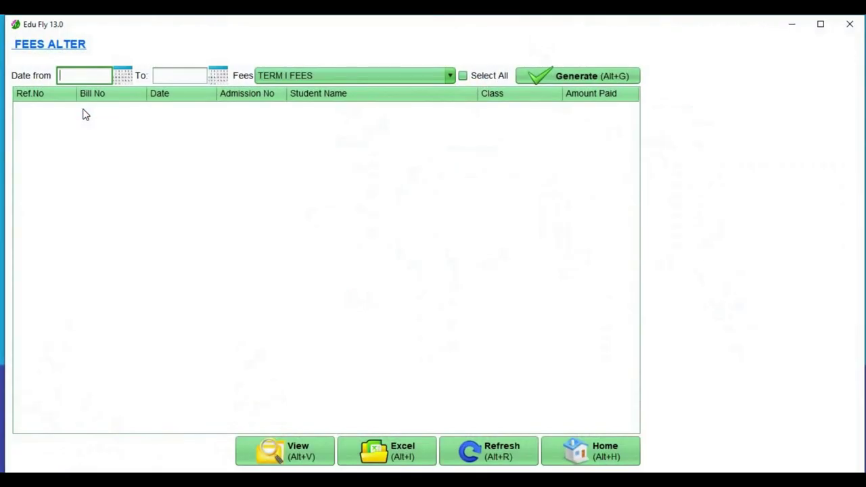
click(123, 76)
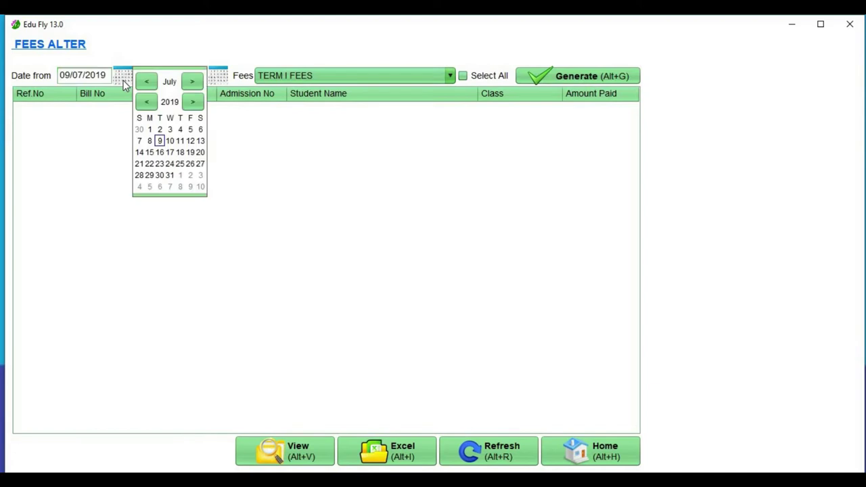
click(149, 140)
click(218, 75)
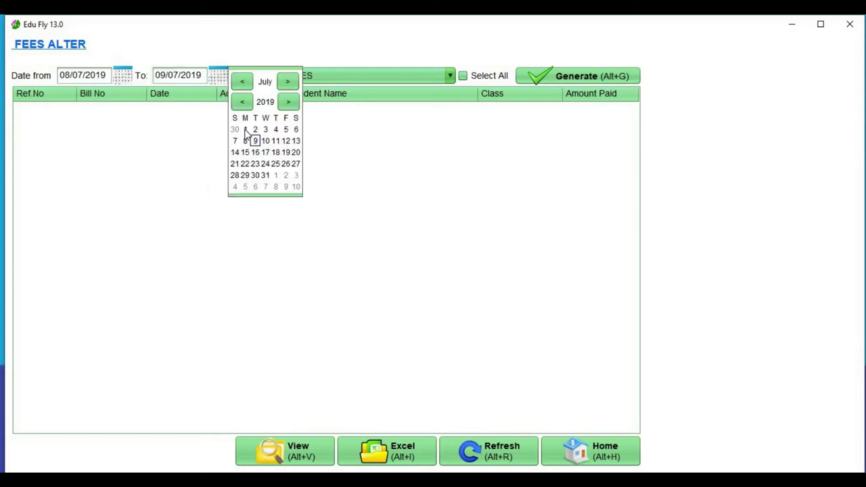
click(255, 141)
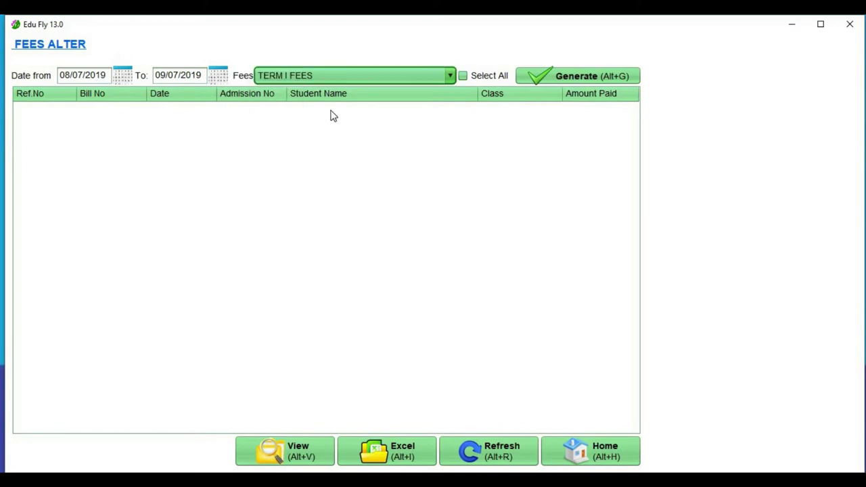
Include all fees types and generate the list of paid bills
click(347, 76)
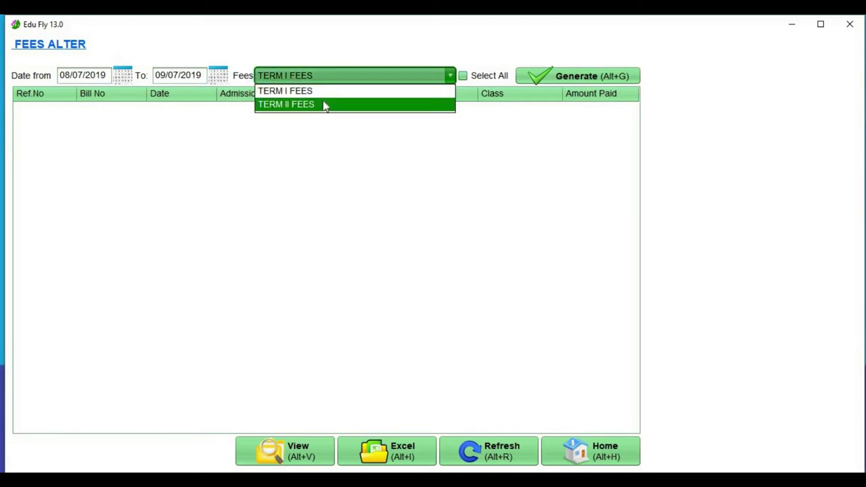
click(477, 77)
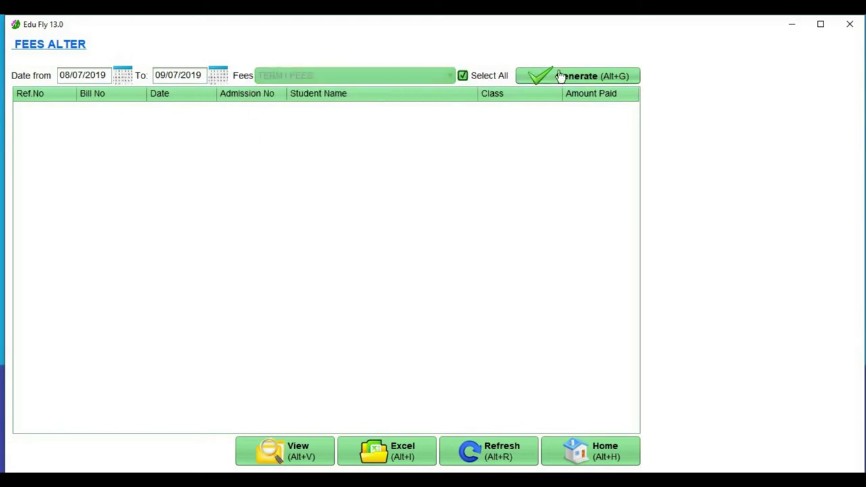
click(580, 77)
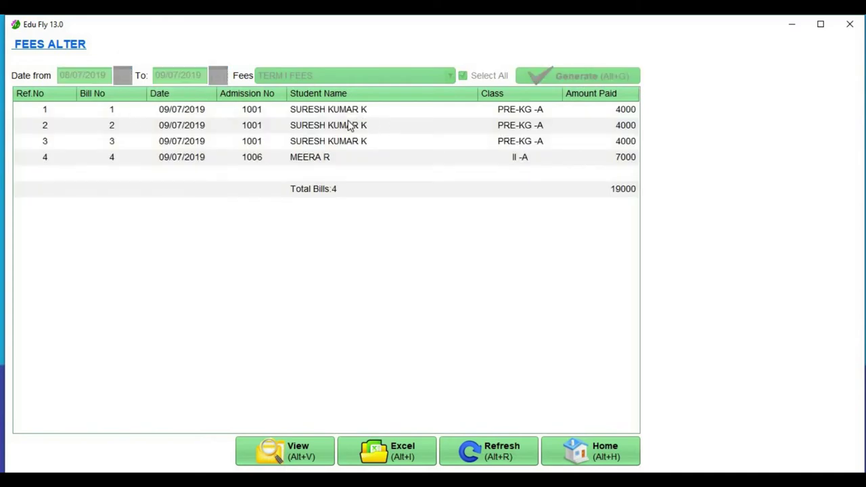
Select bill number 2 in the generated list and view it in the payments register
key(Down)
key(Down)
key(Down)
key(Down)
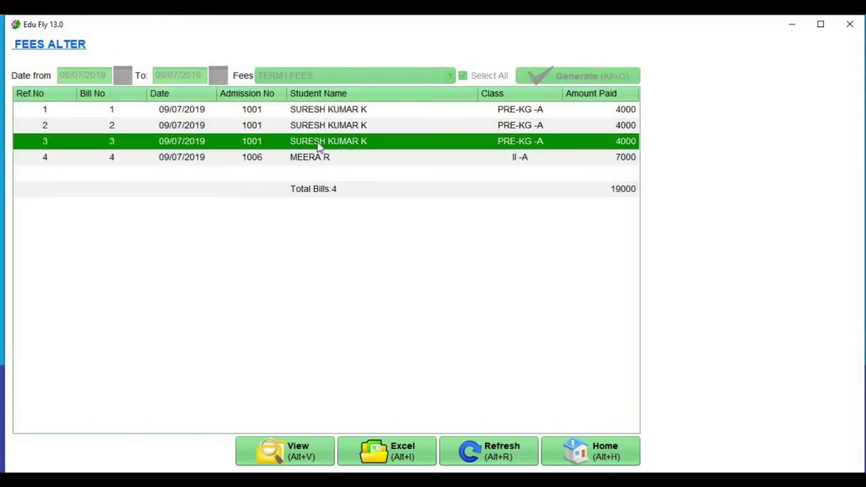
mouse_move(324, 117)
mouse_down()
mouse_move(325, 159)
mouse_move(329, 128)
mouse_up()
click(326, 131)
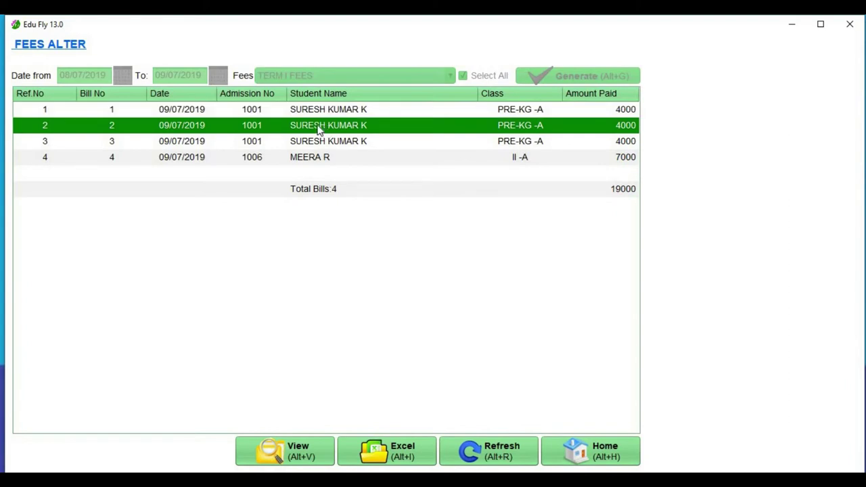
click(291, 441)
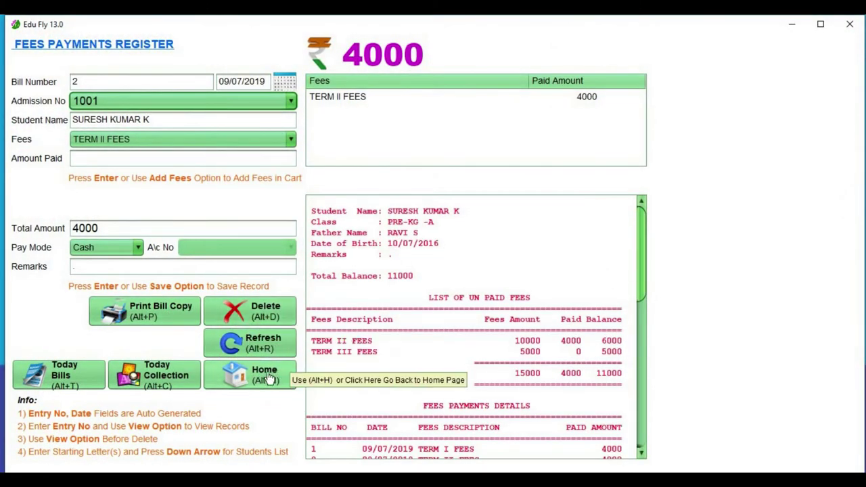
Delete the viewed fees bill, entering X for the deletion, dismiss the message and return to the home page
click(265, 323)
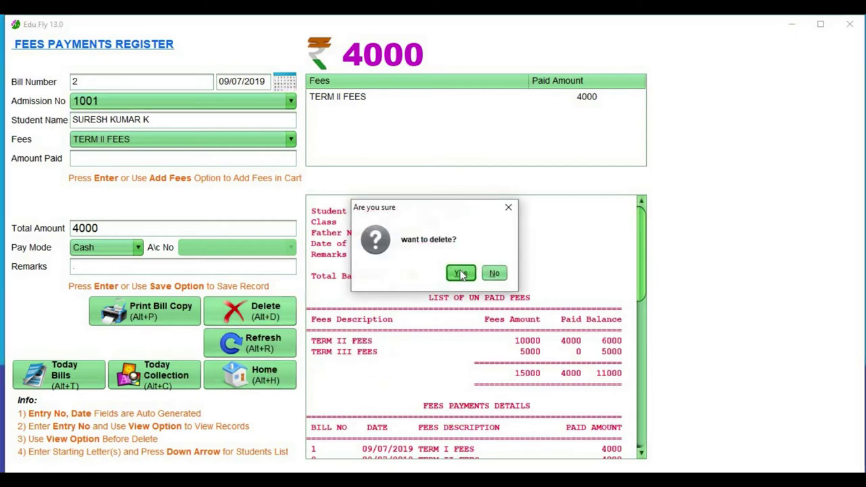
key(Return)
text(X)
click(449, 281)
click(496, 270)
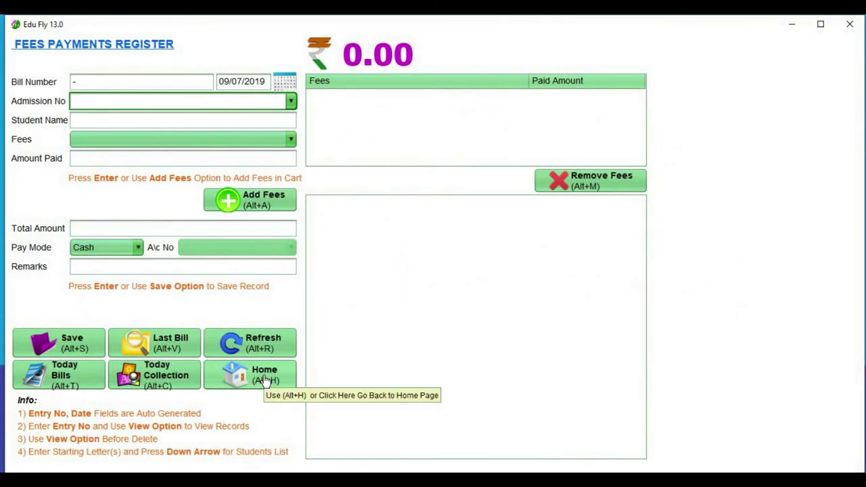
click(264, 377)
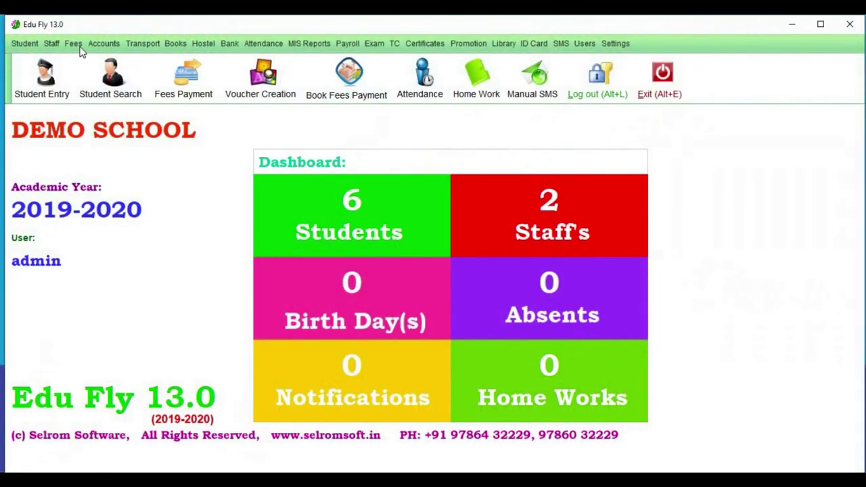
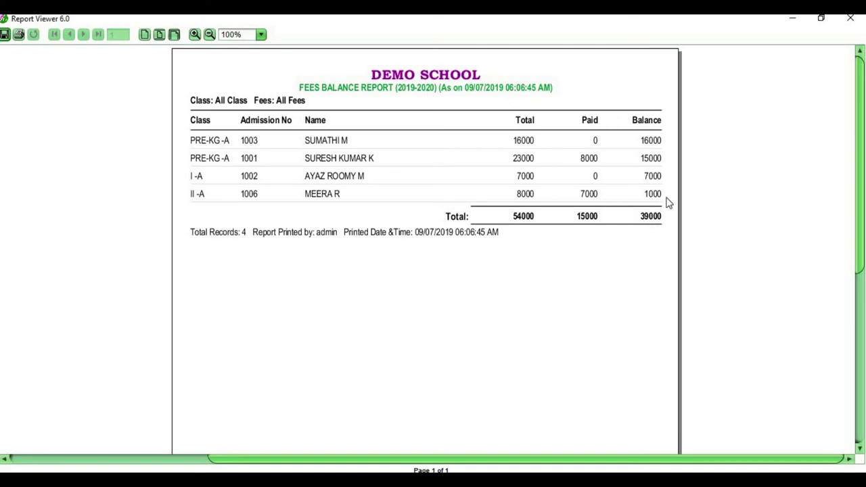
Close the all-class fees balance report and open the Section Wise Fees Balance Report
click(850, 18)
click(464, 271)
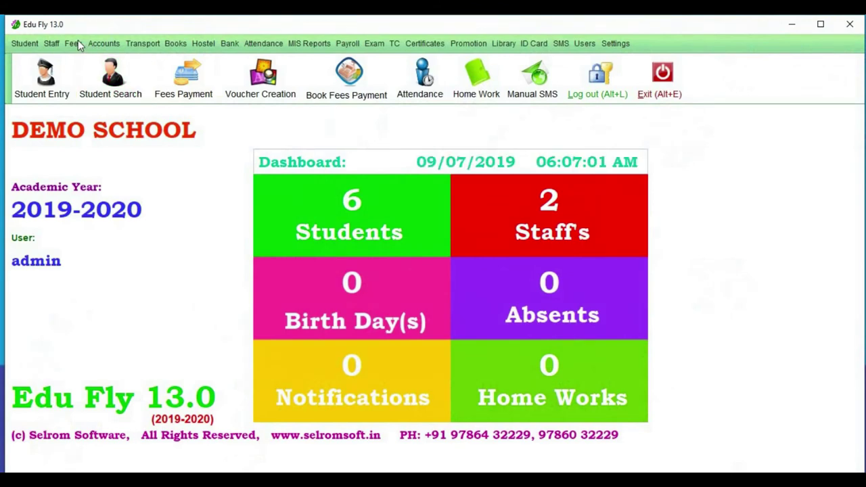
click(75, 43)
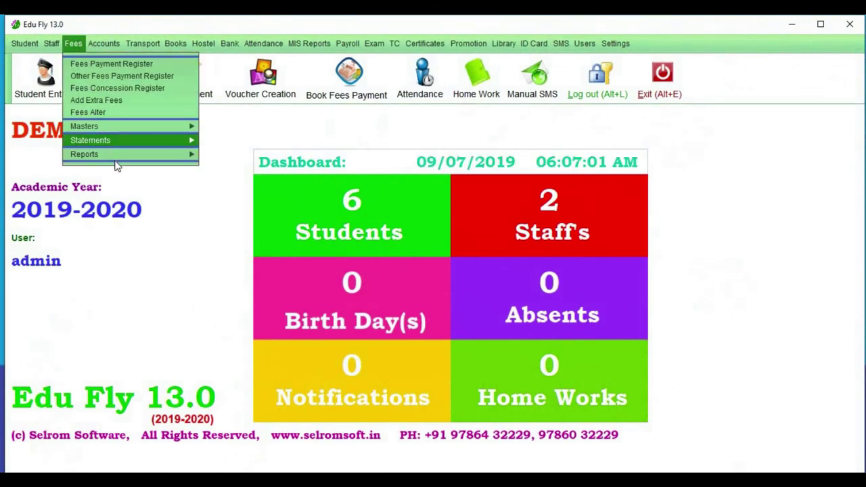
click(83, 154)
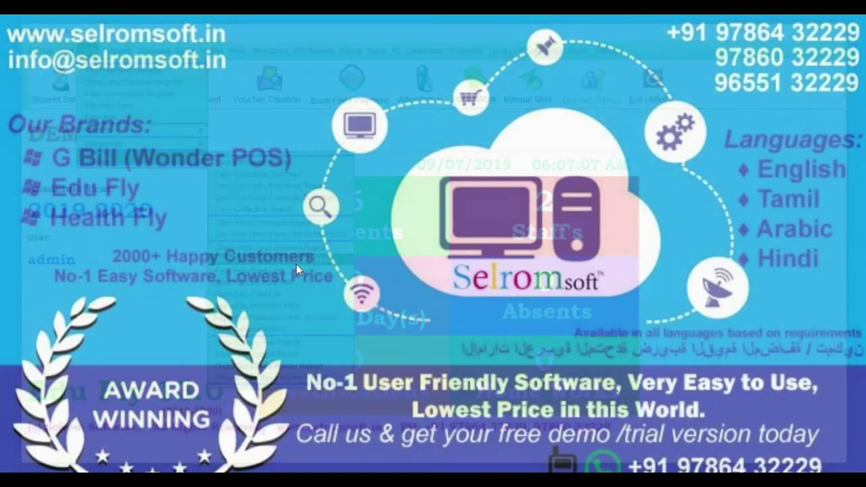
click(298, 263)
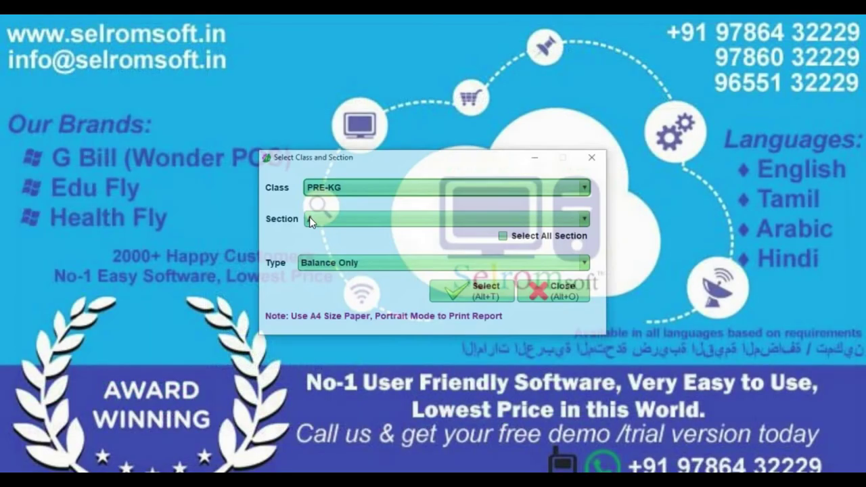
Generate the fees balance report for class PRE-KG, section A, with the type All Students
click(381, 195)
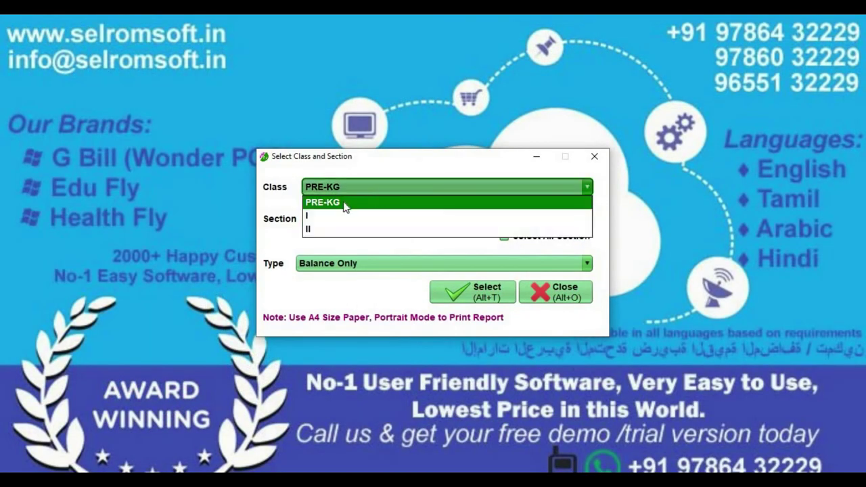
click(345, 203)
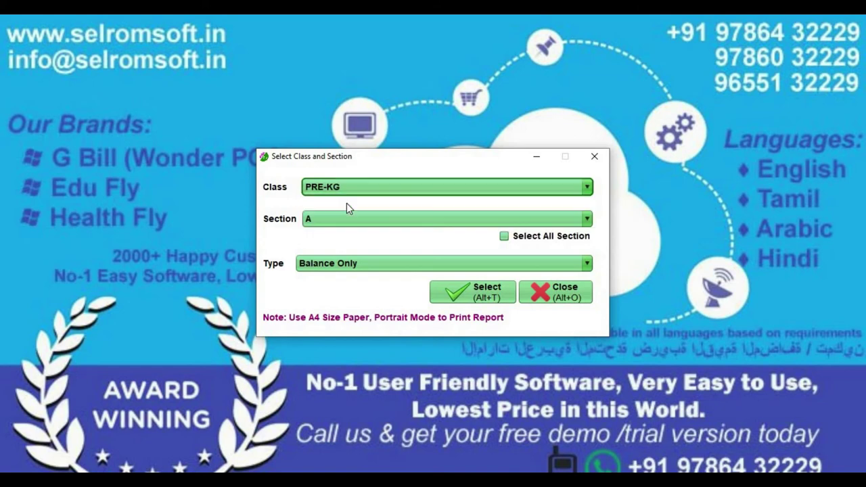
click(318, 219)
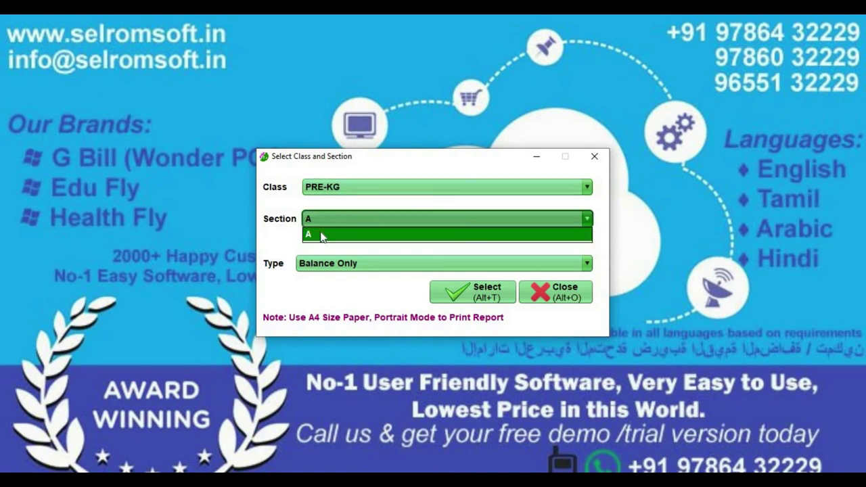
click(322, 235)
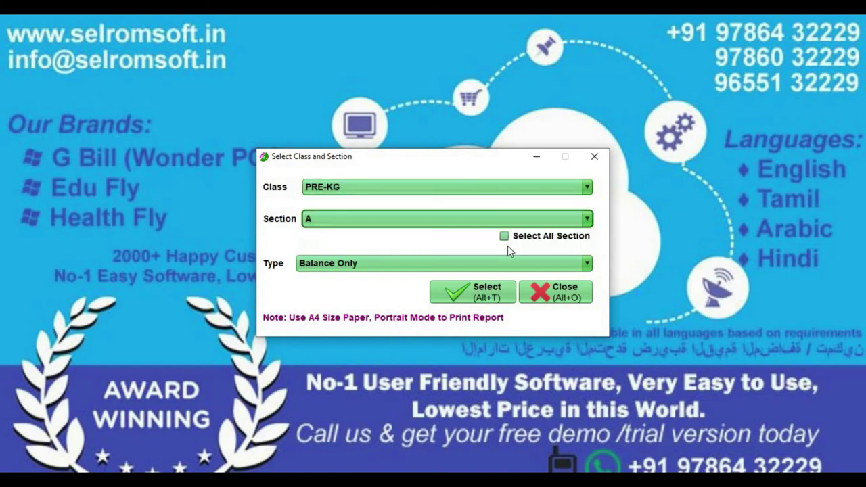
click(433, 267)
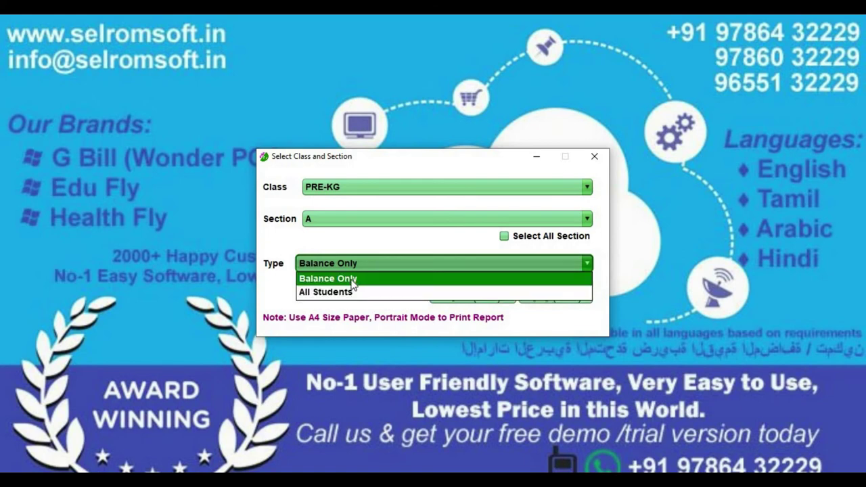
click(352, 291)
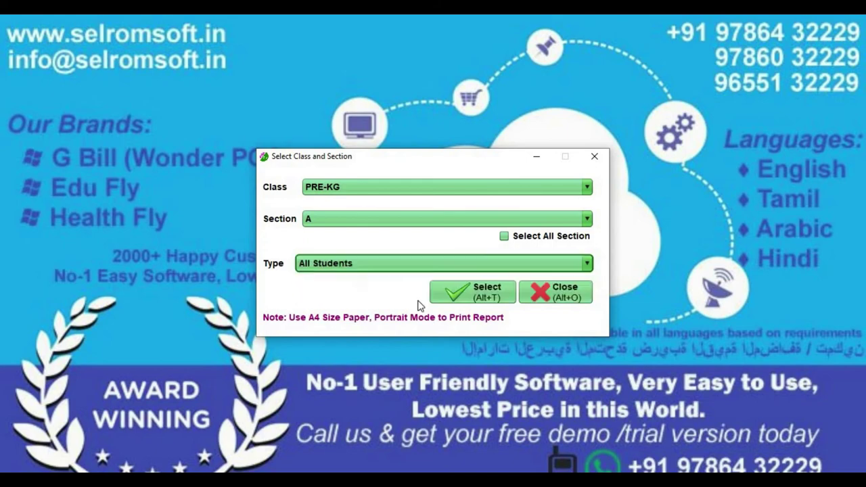
click(478, 300)
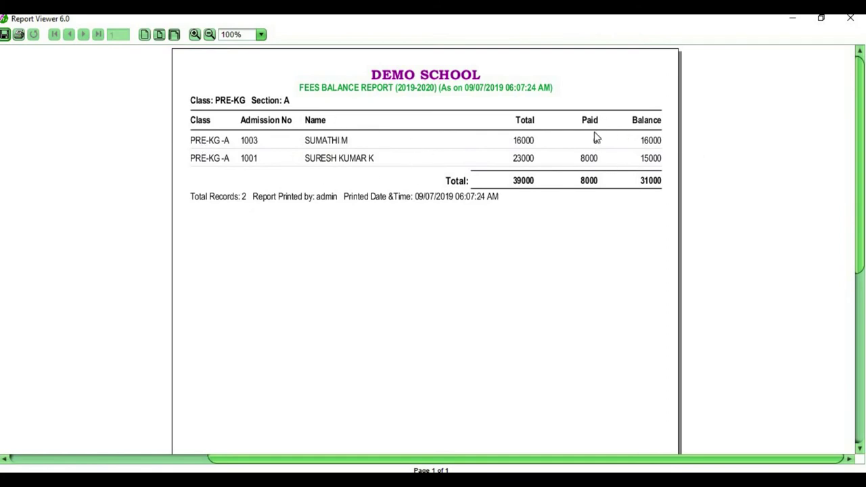
Close the section-wise balance report and its selection dialog, and open the Fees Fully Paid List
click(853, 22)
click(464, 270)
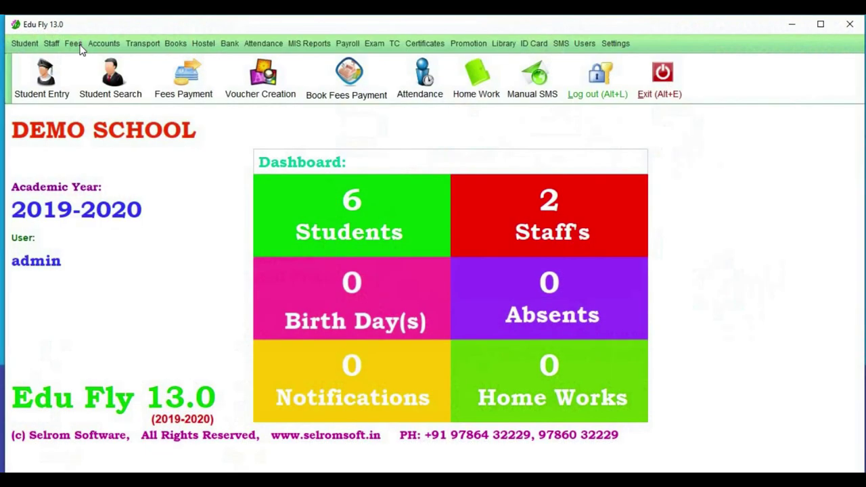
click(73, 43)
mouse_move(103, 154)
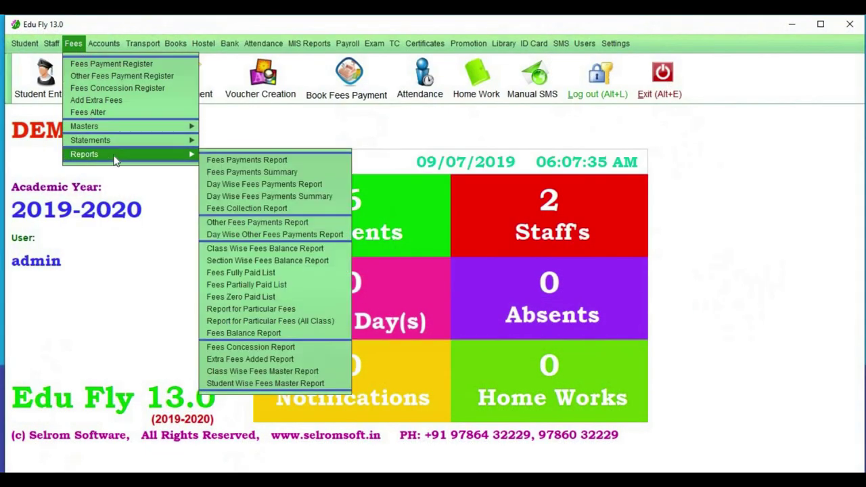
click(289, 273)
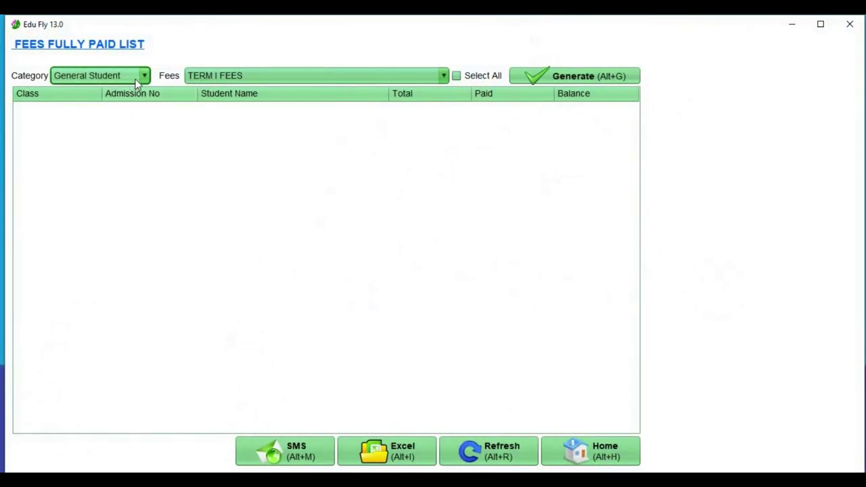
Generate the fully paid list for the General Student category with all fees selected
click(136, 80)
click(129, 95)
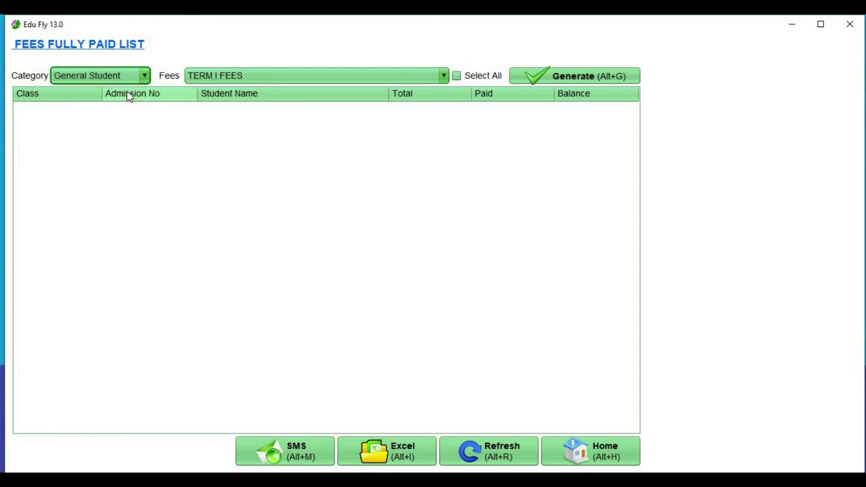
click(427, 79)
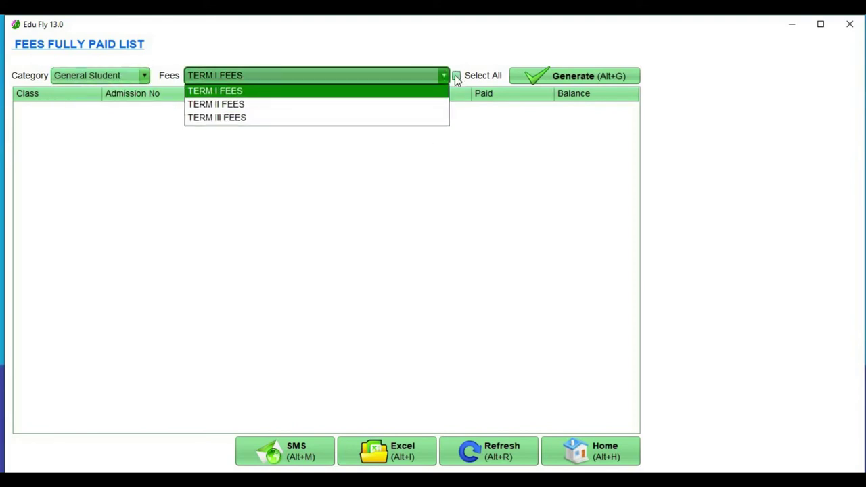
click(456, 77)
click(456, 76)
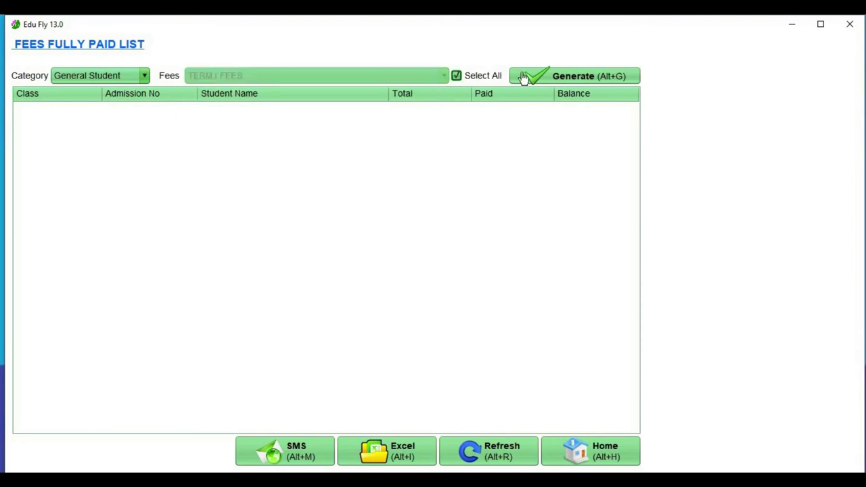
click(566, 79)
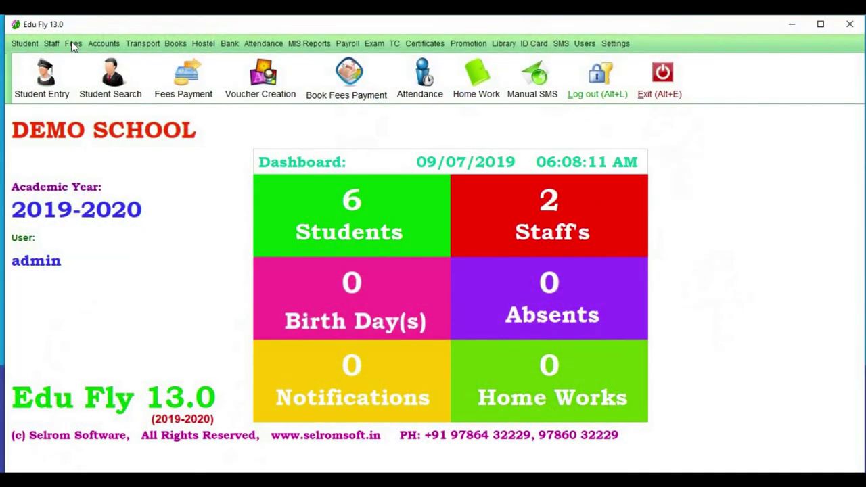
Open the Fees Partially Paid List and generate it for the General Student category with all fees included
click(73, 44)
mouse_move(139, 154)
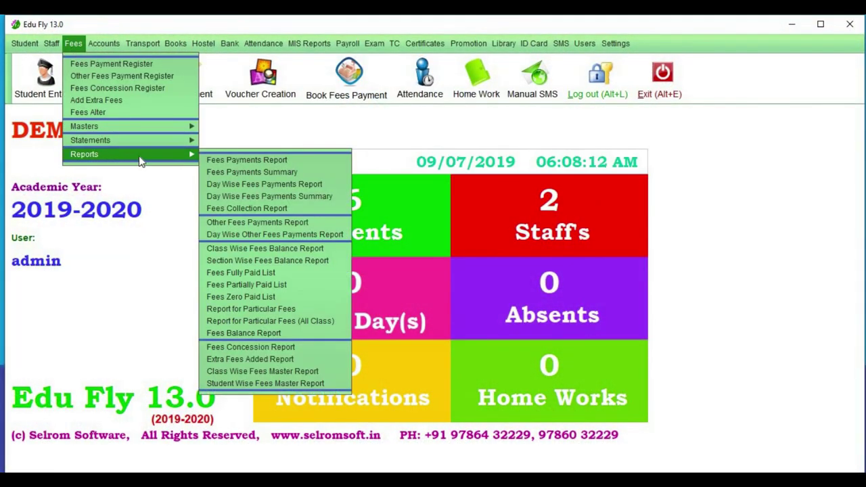
click(261, 286)
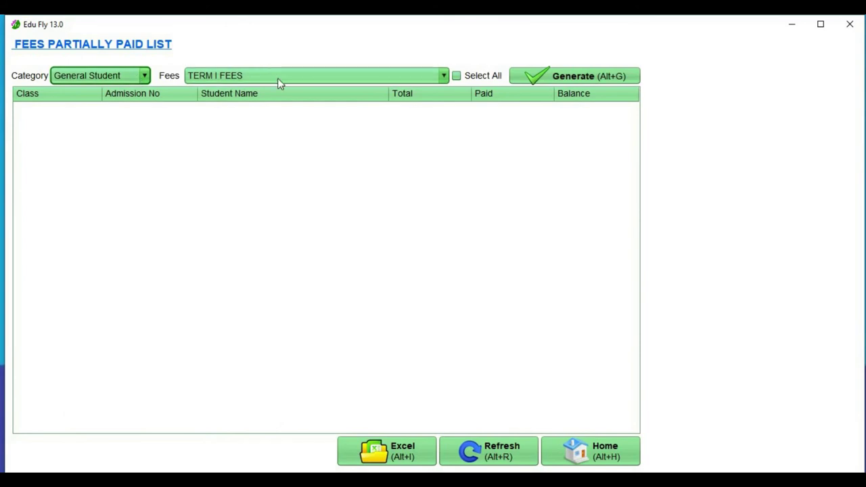
click(257, 76)
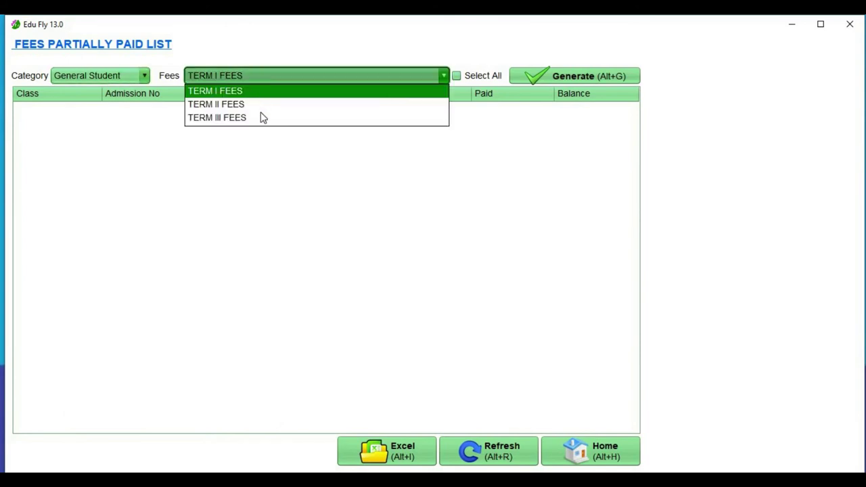
click(473, 82)
click(475, 80)
click(580, 77)
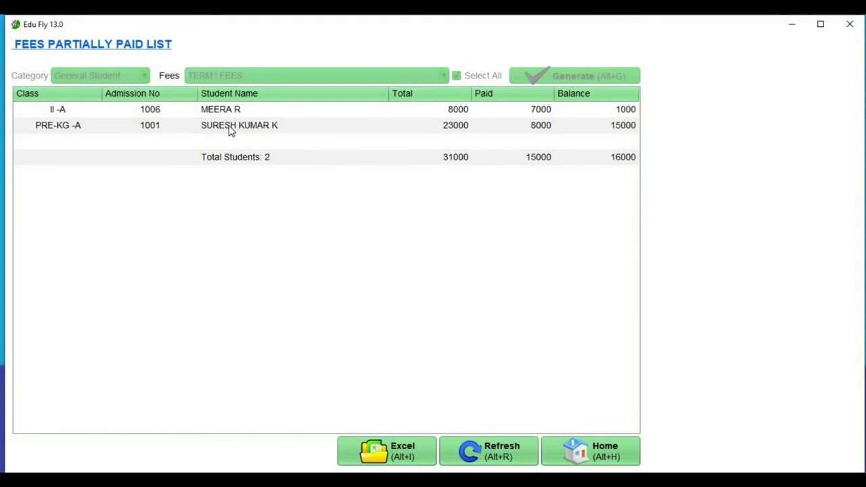
Review the student rows in the partially paid list, then export it to Excel and dismiss the file-opening prompt
click(264, 126)
click(291, 116)
click(430, 126)
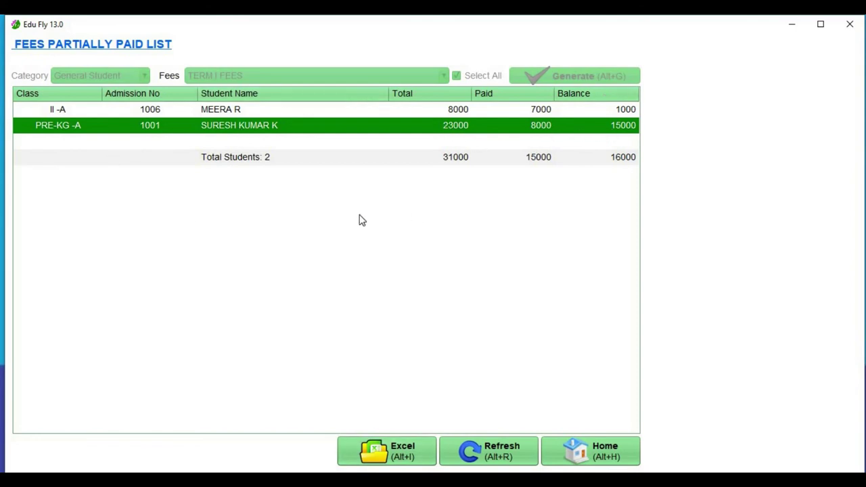
click(386, 459)
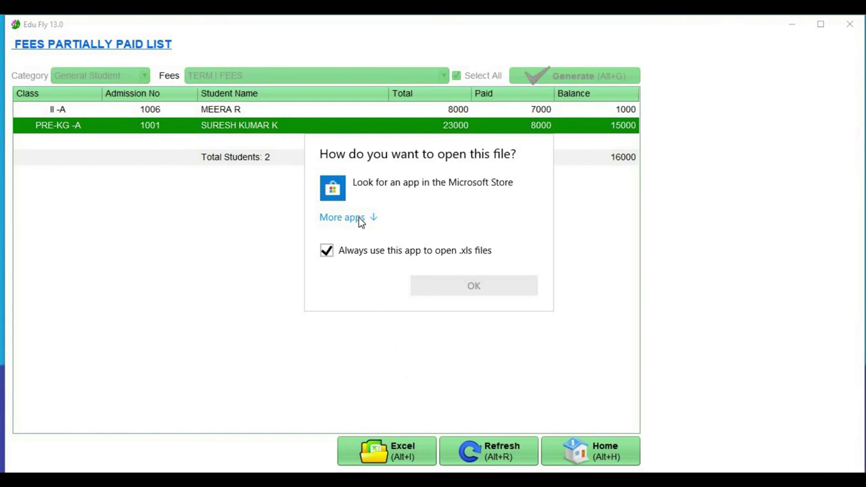
click(192, 189)
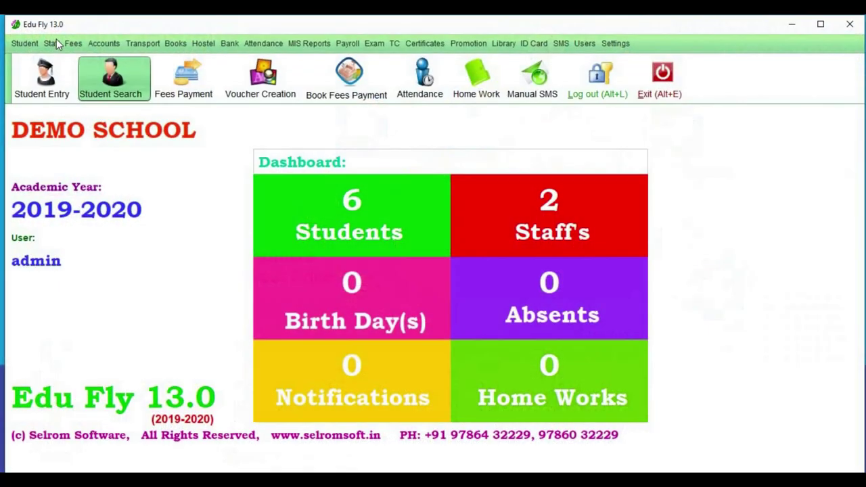
Open the Fees Zero Paid List and generate it for the General Student category with all fees selected
click(73, 43)
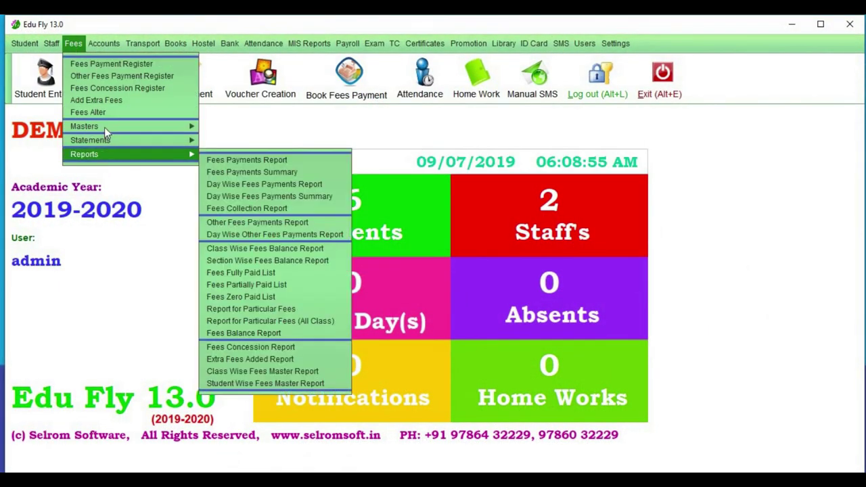
mouse_move(111, 154)
click(281, 299)
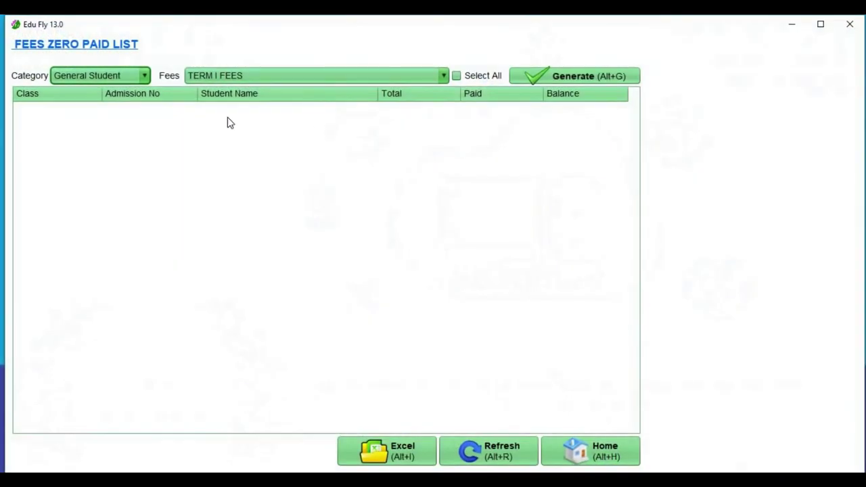
click(143, 78)
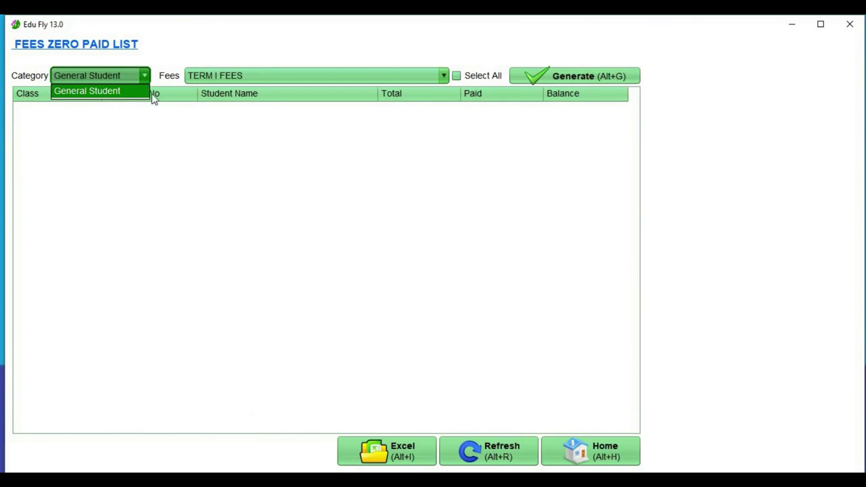
click(181, 144)
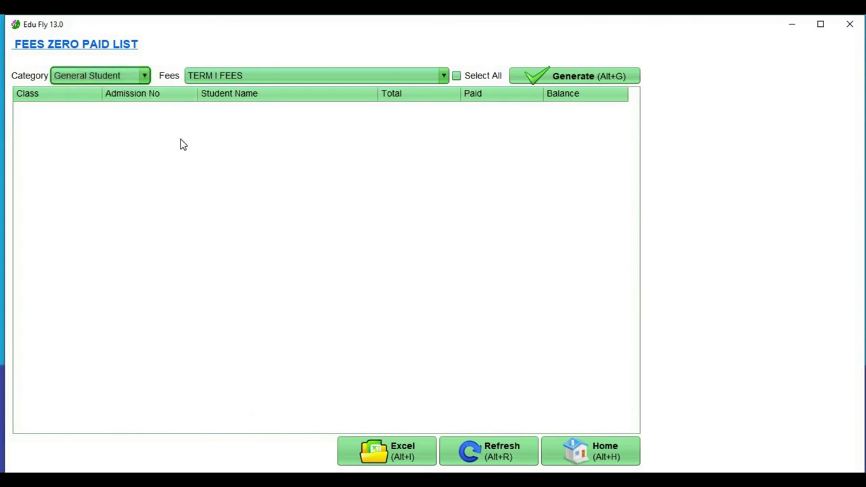
click(487, 78)
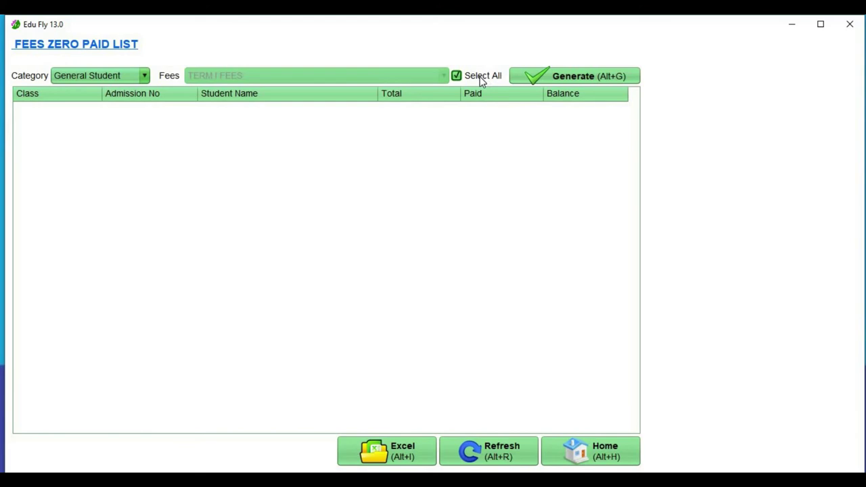
click(586, 81)
click(428, 112)
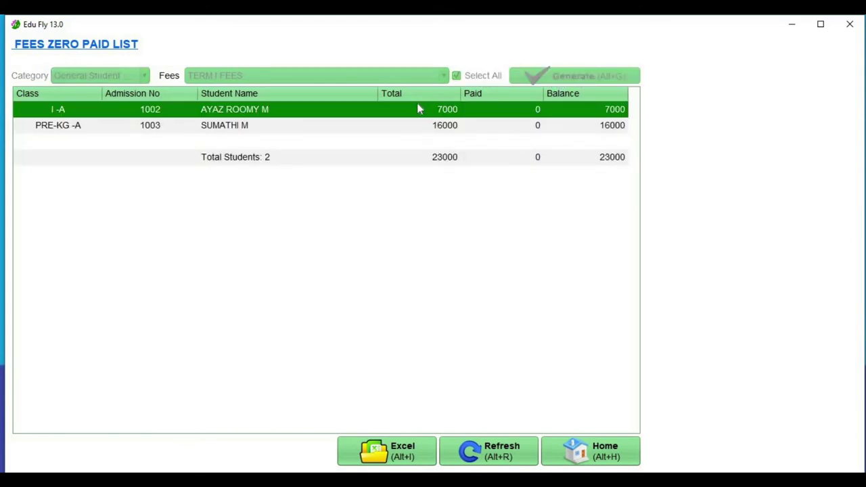
Return from the zero paid list to the home page and open Report for Particular Fees
click(599, 456)
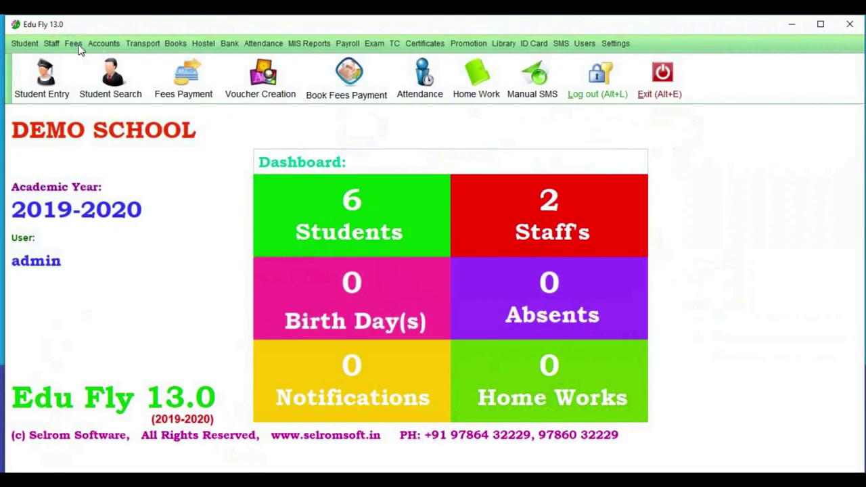
click(73, 44)
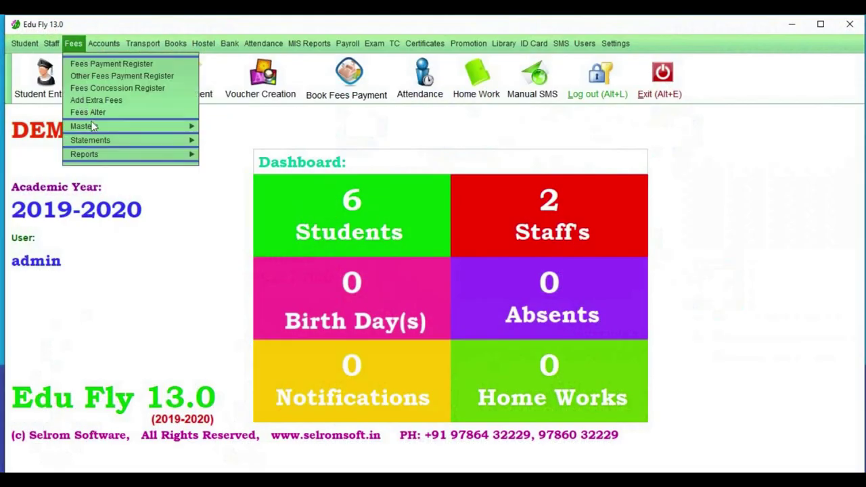
mouse_move(84, 155)
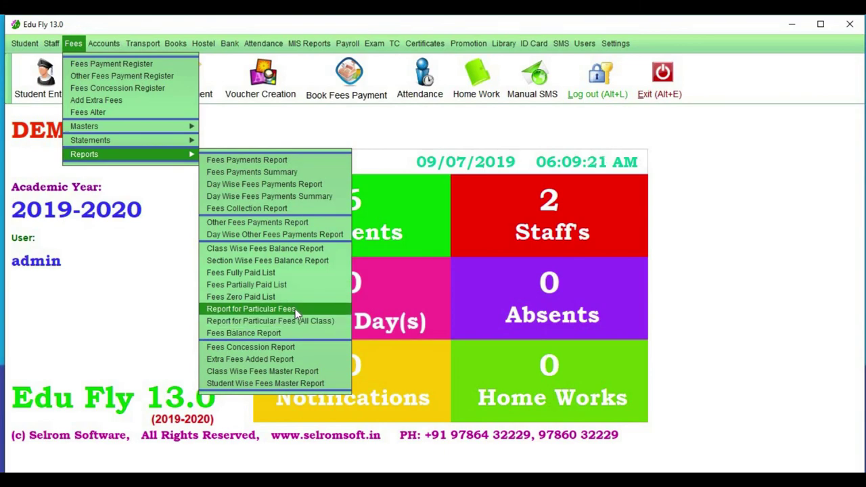
click(295, 309)
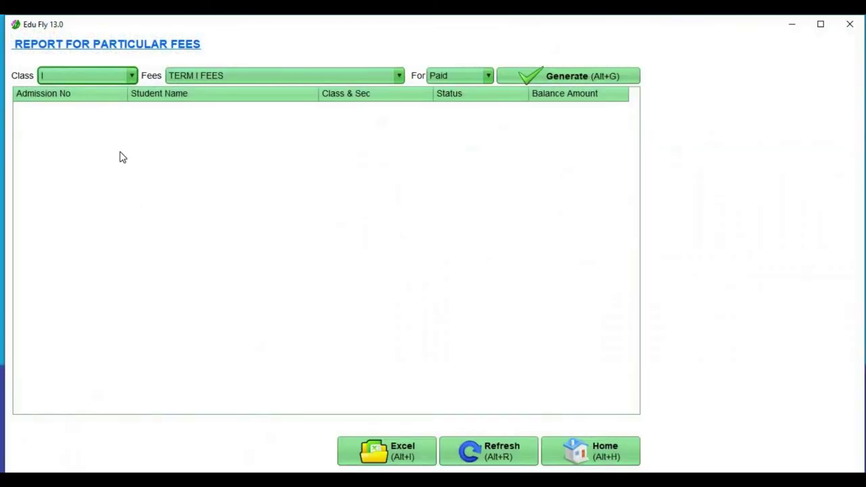
Generate the particular fees report for class PRE-KG and TERM I FEES, covering all payment statuses, and select the first student row
click(91, 79)
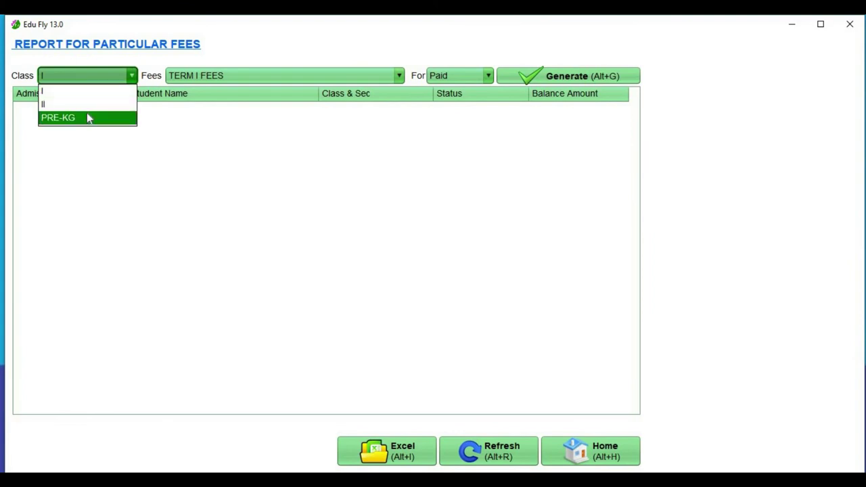
click(87, 115)
click(274, 78)
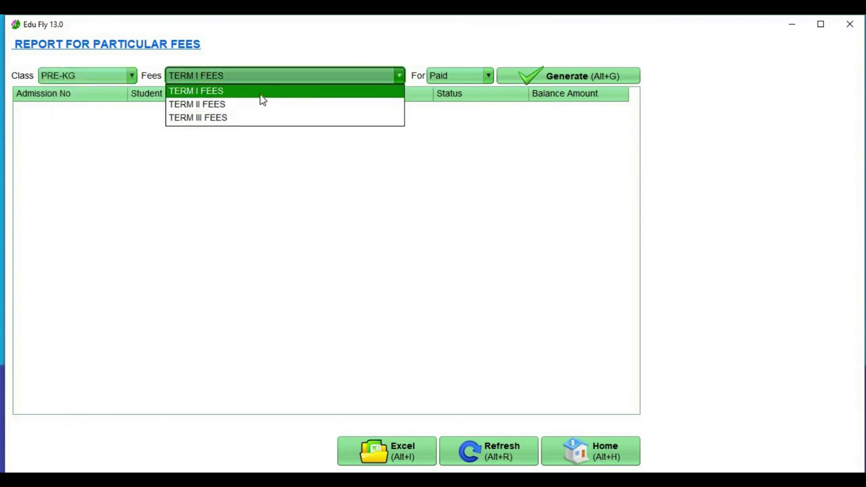
click(261, 94)
click(444, 79)
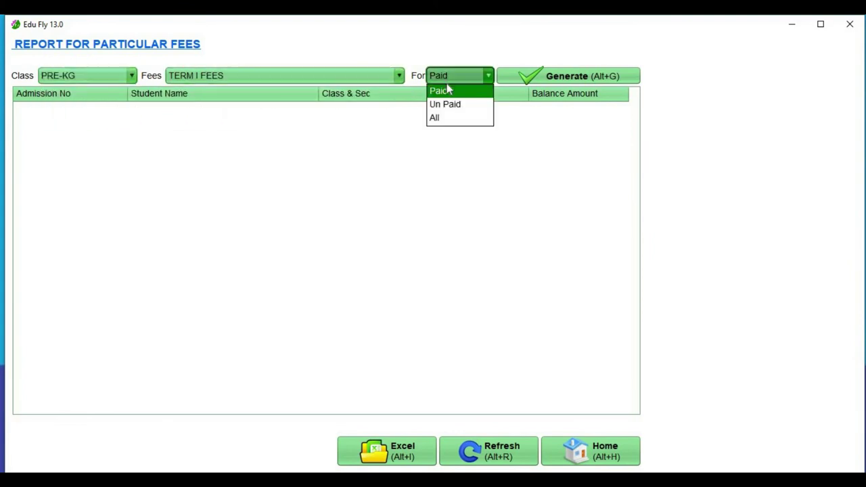
click(463, 121)
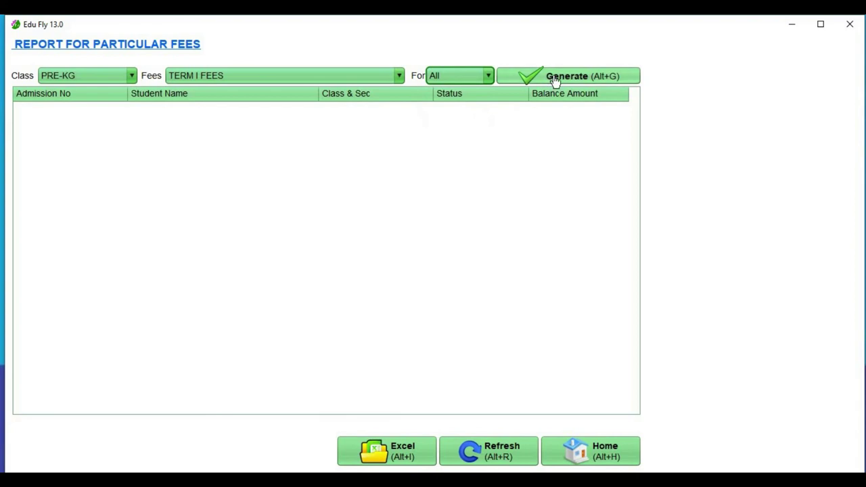
click(557, 81)
click(447, 115)
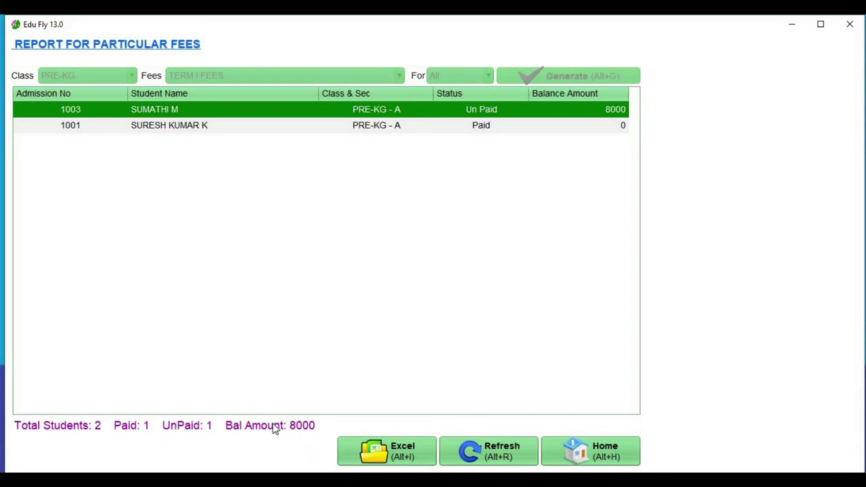
Open Report for Particular Fees (All Class) and generate it for TERM I FEES with the Un Paid status
click(581, 453)
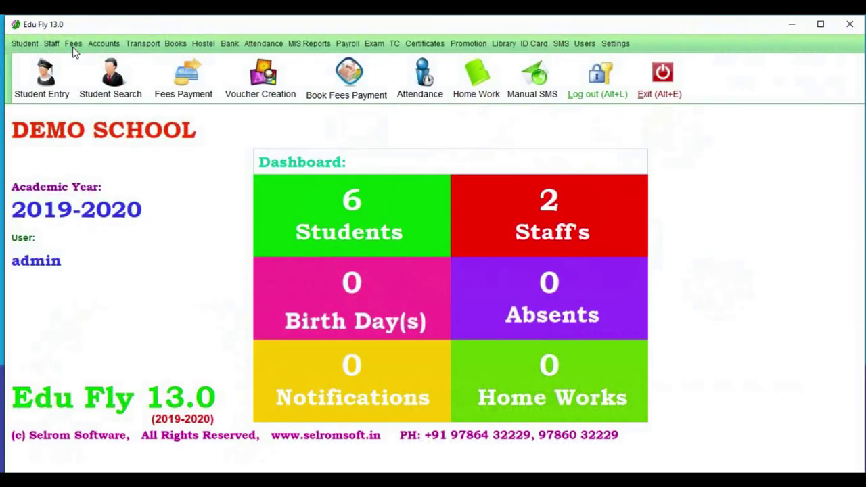
click(73, 45)
mouse_move(112, 154)
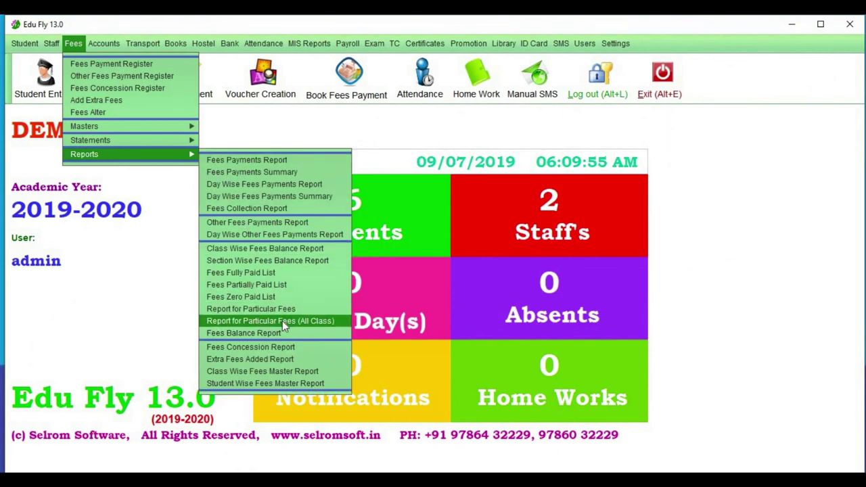
click(282, 320)
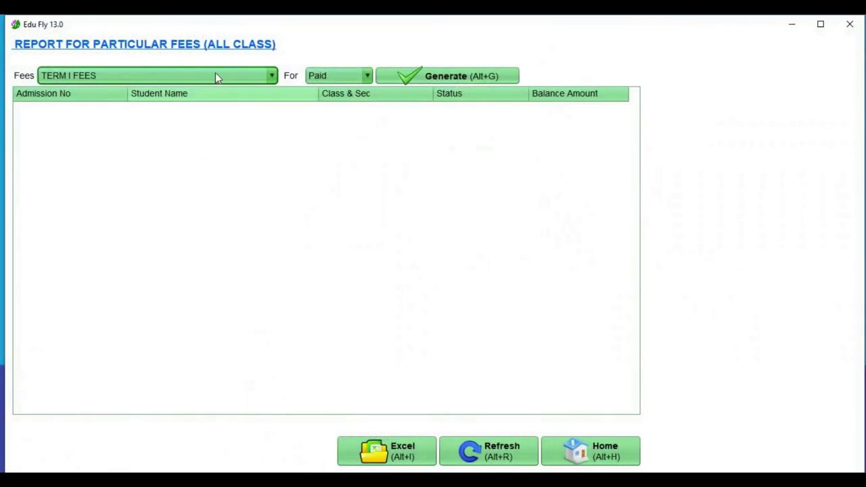
click(250, 76)
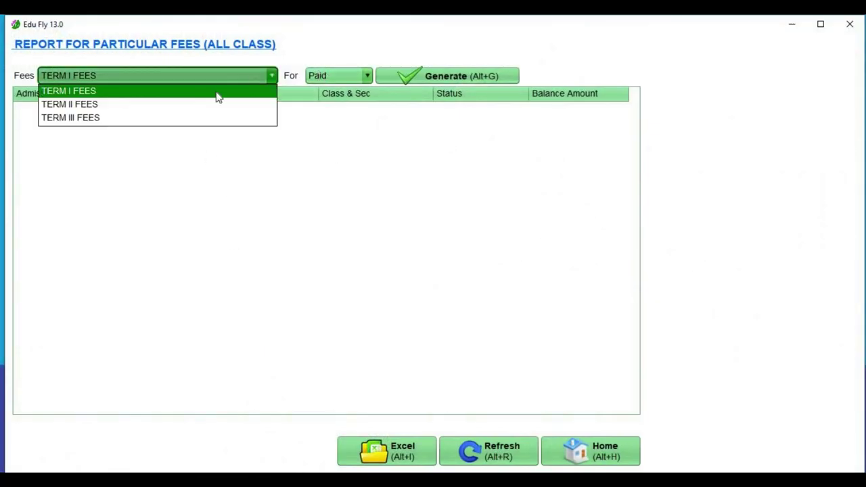
click(218, 97)
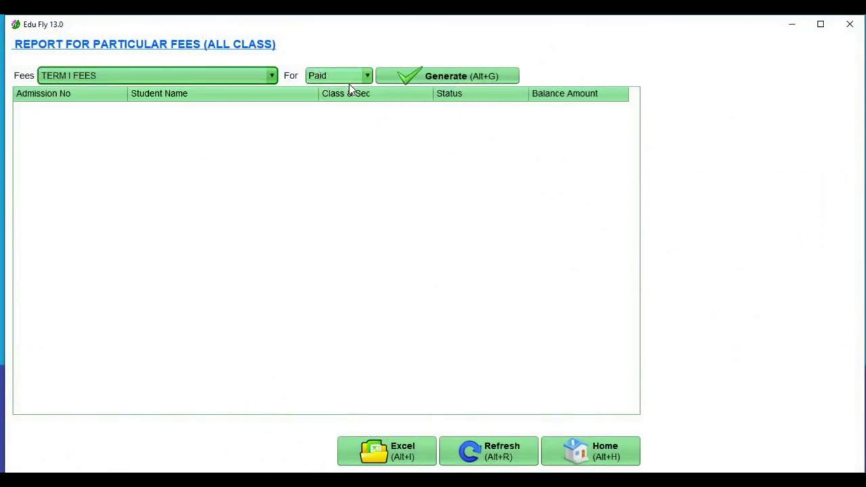
click(352, 79)
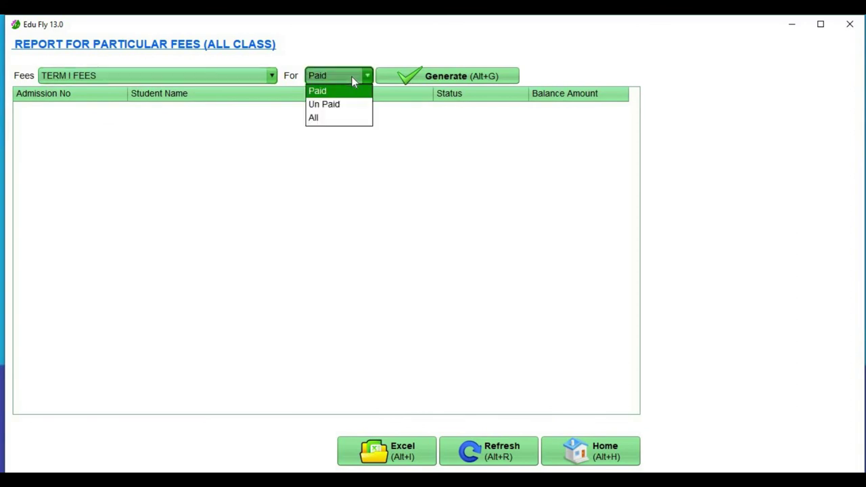
click(342, 111)
click(421, 80)
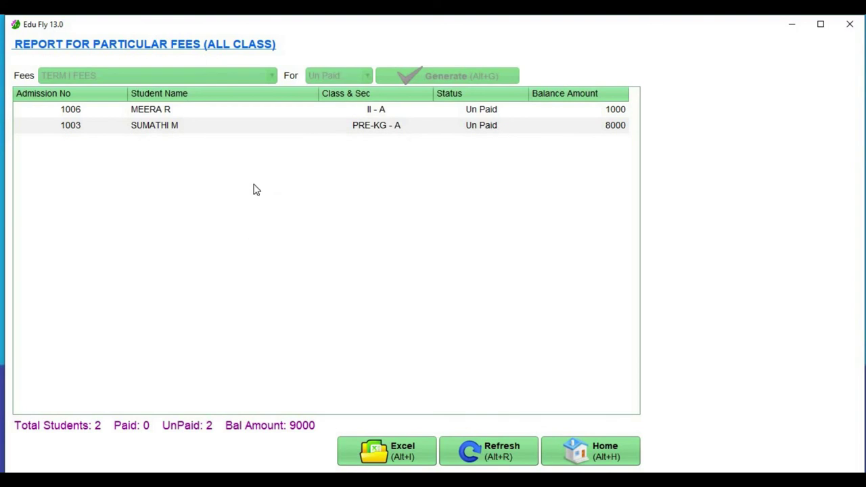
Open the Fees Balance Report and generate it for General Student, class PRE-KG, section A
click(620, 463)
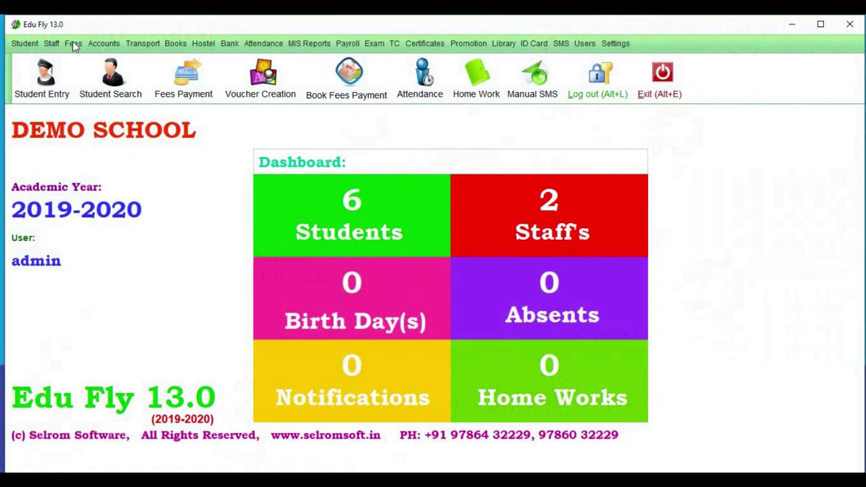
click(72, 43)
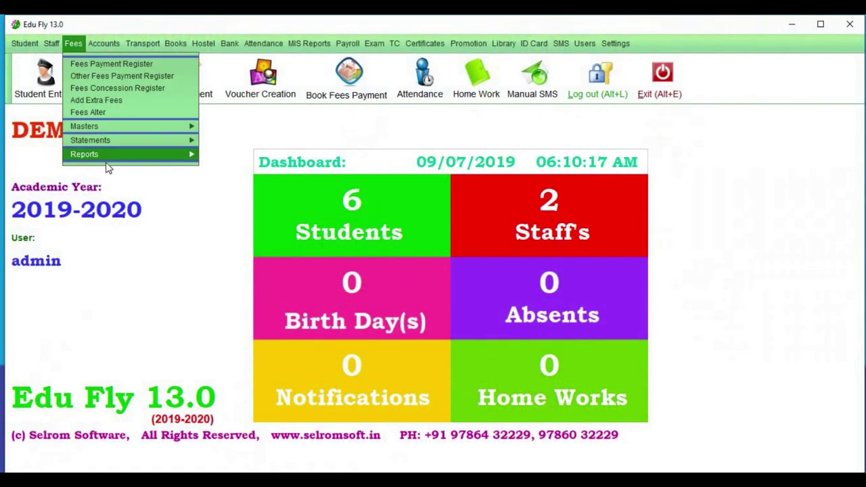
mouse_move(109, 154)
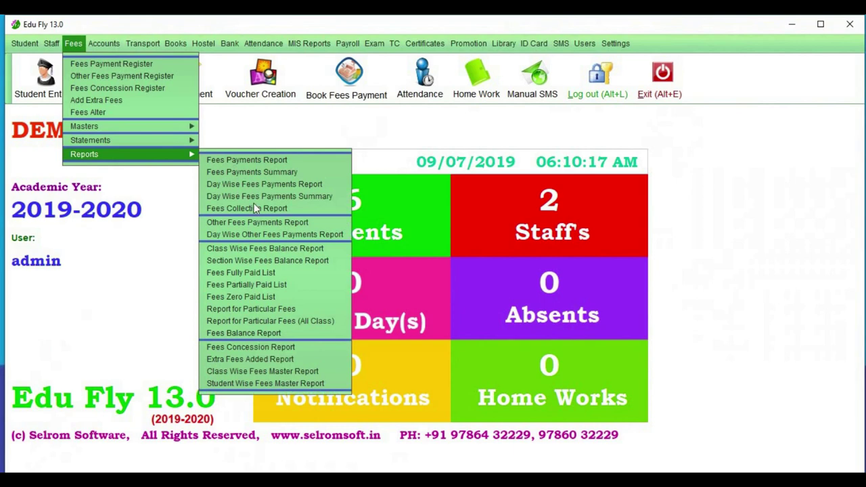
click(267, 335)
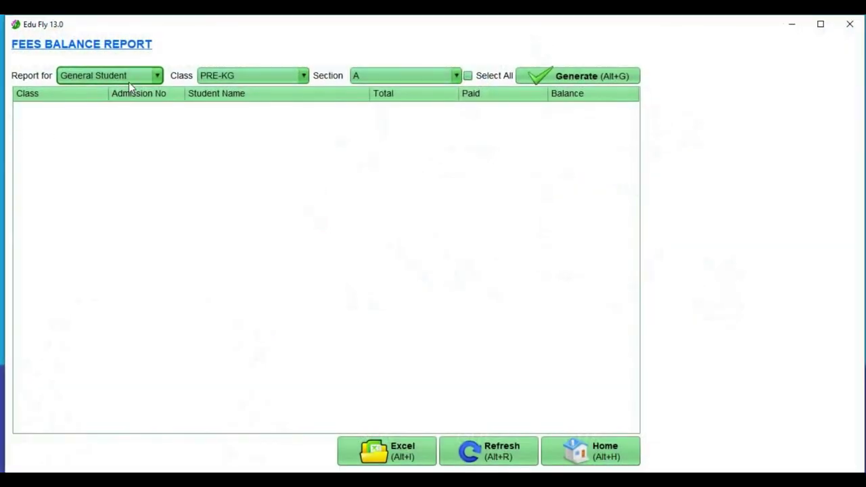
click(130, 76)
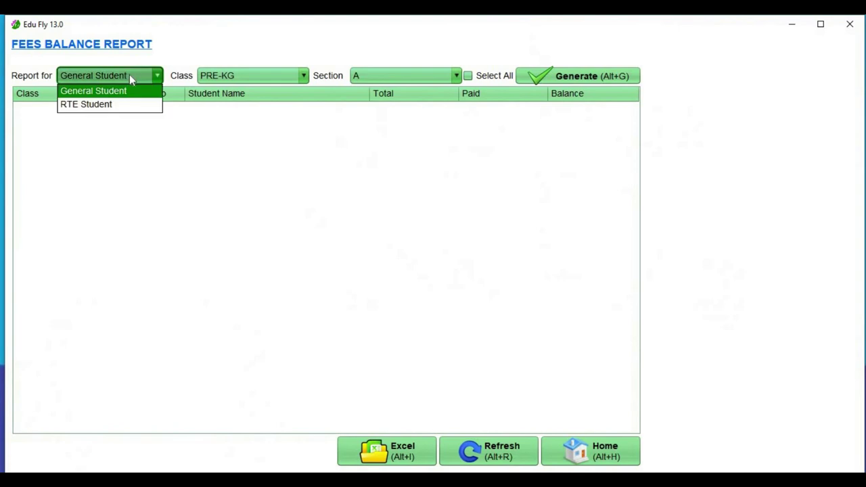
click(126, 91)
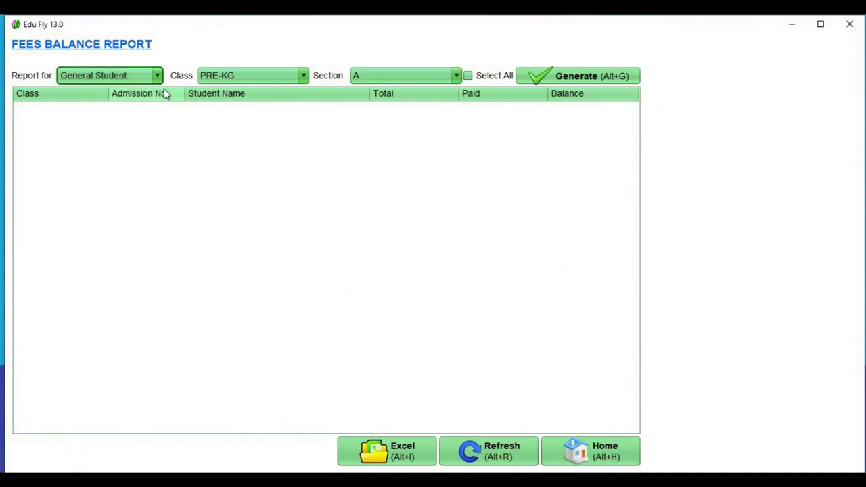
click(261, 80)
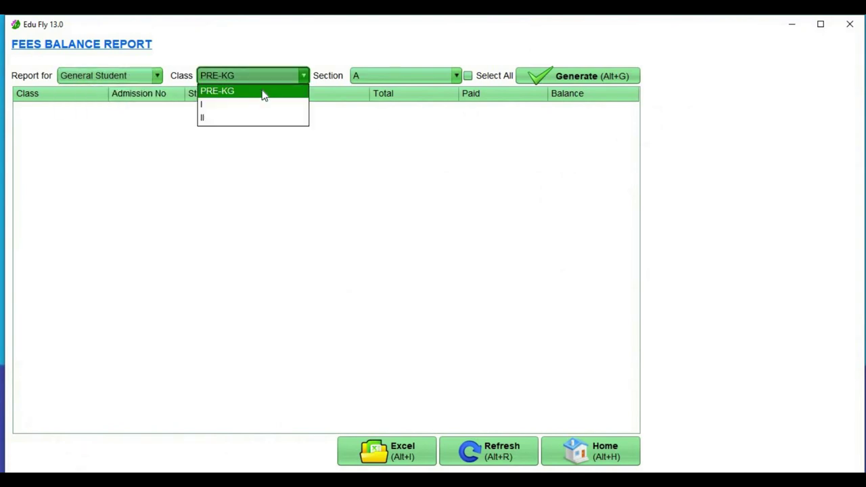
click(256, 95)
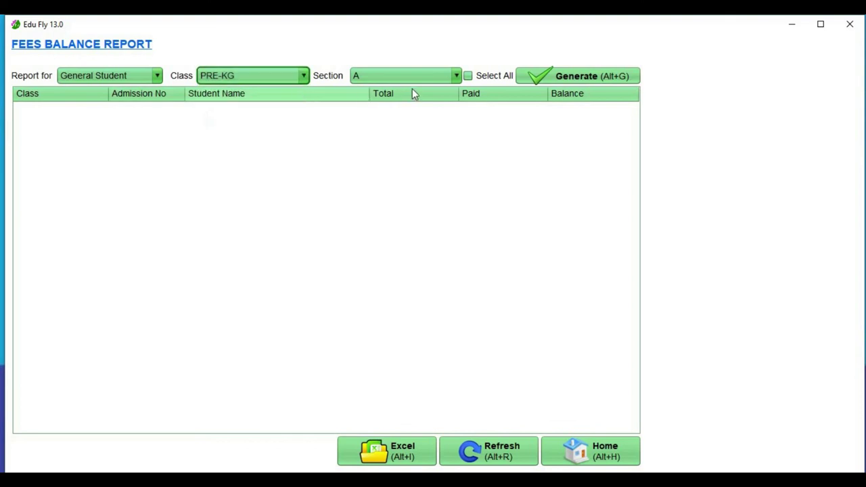
click(457, 76)
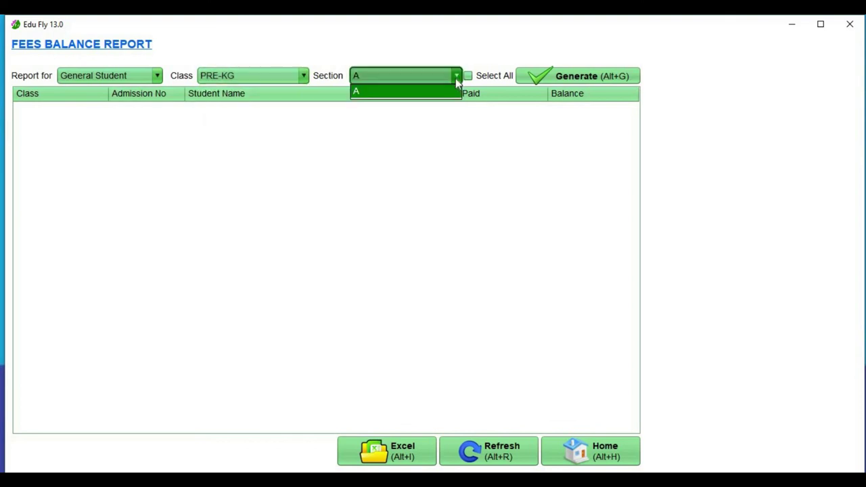
click(577, 80)
click(580, 81)
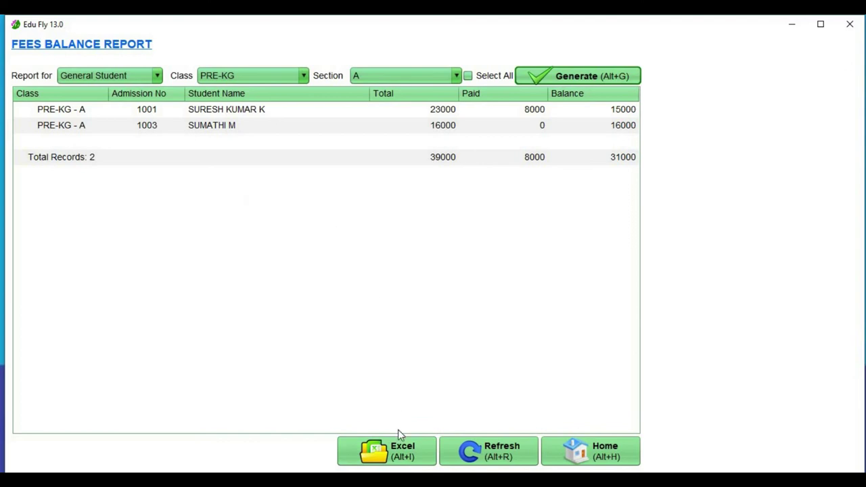
Open the Fees Concession Report, generate it from 08/07/2019 to 09/07/2019, and check the concession amounts
click(599, 458)
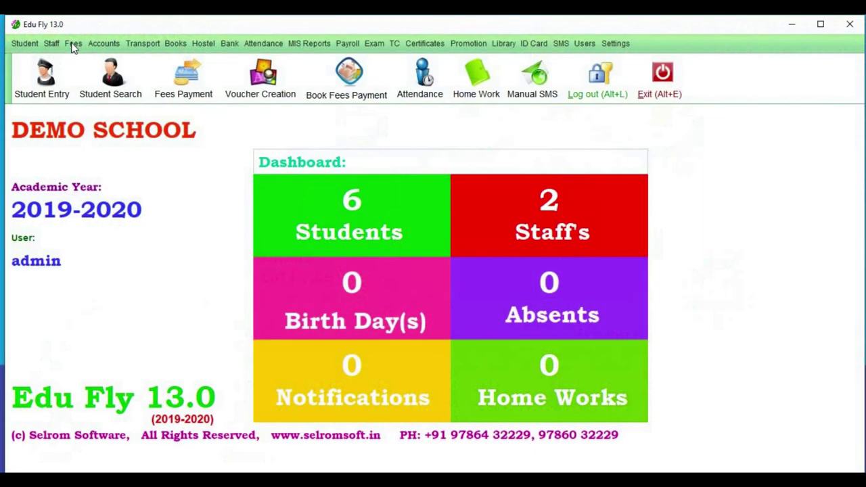
click(73, 43)
mouse_move(105, 155)
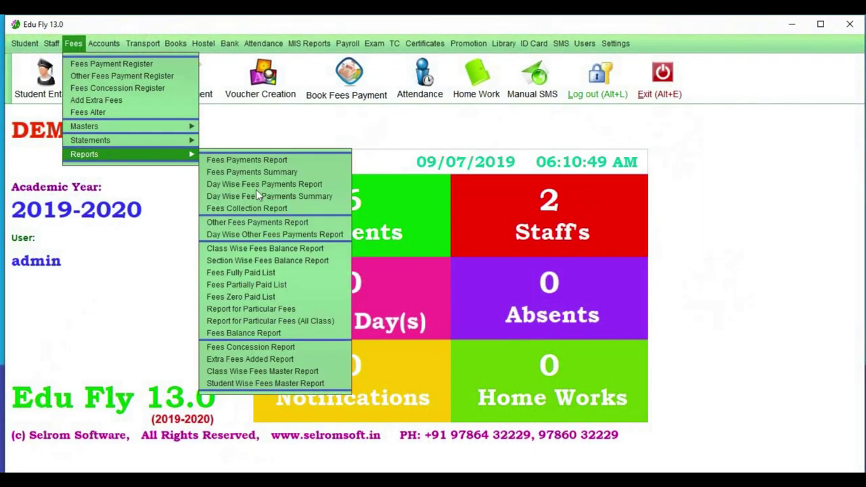
click(289, 347)
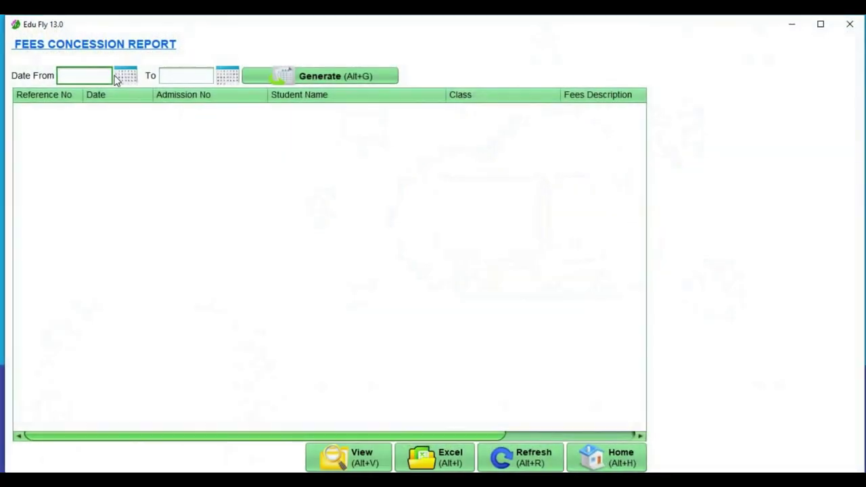
click(126, 79)
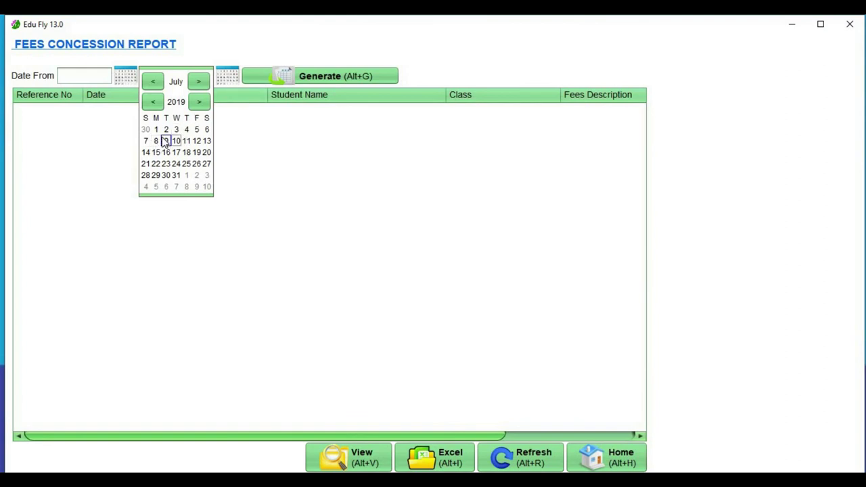
click(156, 141)
click(329, 75)
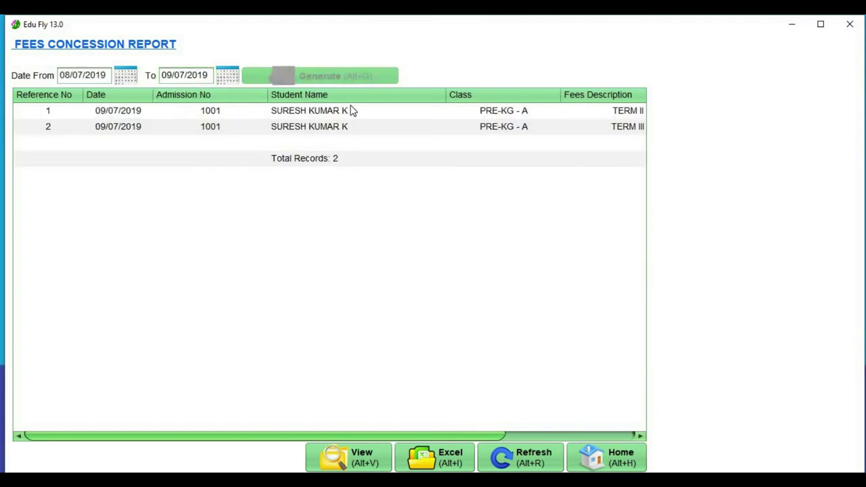
drag(465, 436, 646, 450)
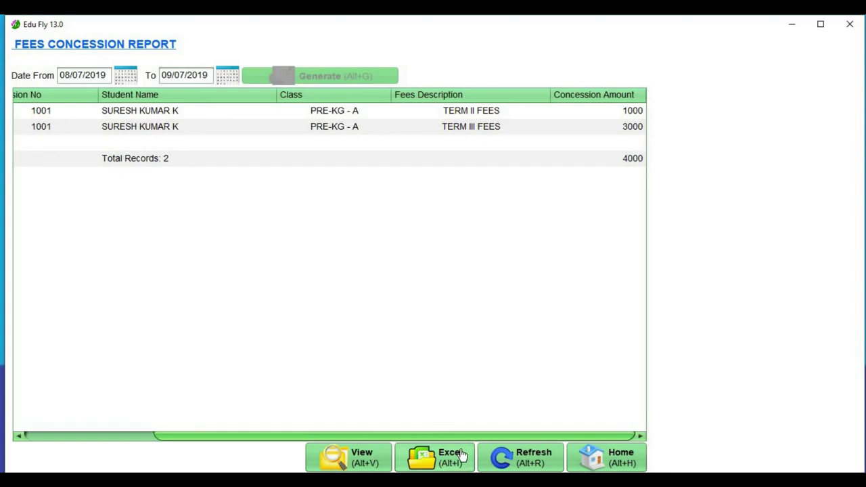
Open the Extra Fees Added Report and generate it for the period 08/07/2019 to 09/07/2019
click(607, 458)
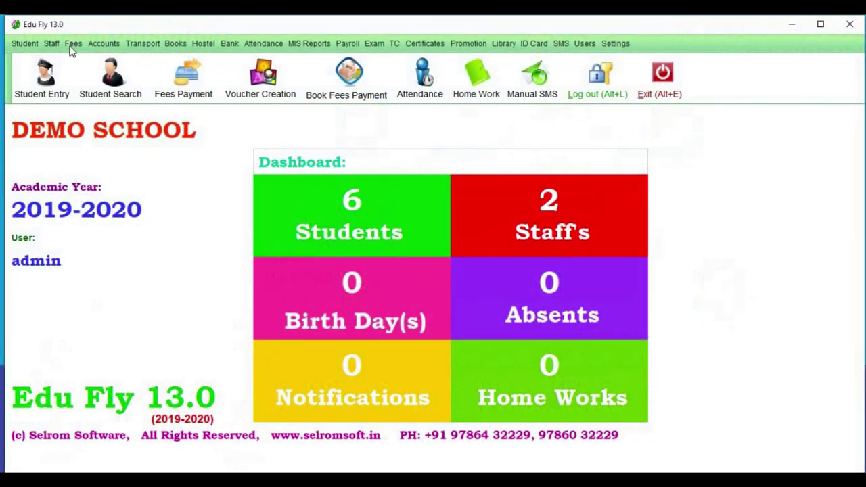
click(73, 44)
mouse_move(101, 156)
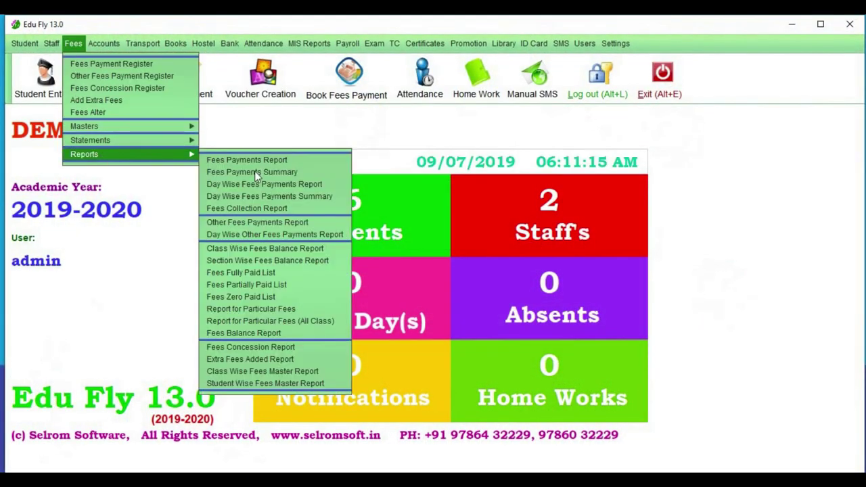
click(289, 359)
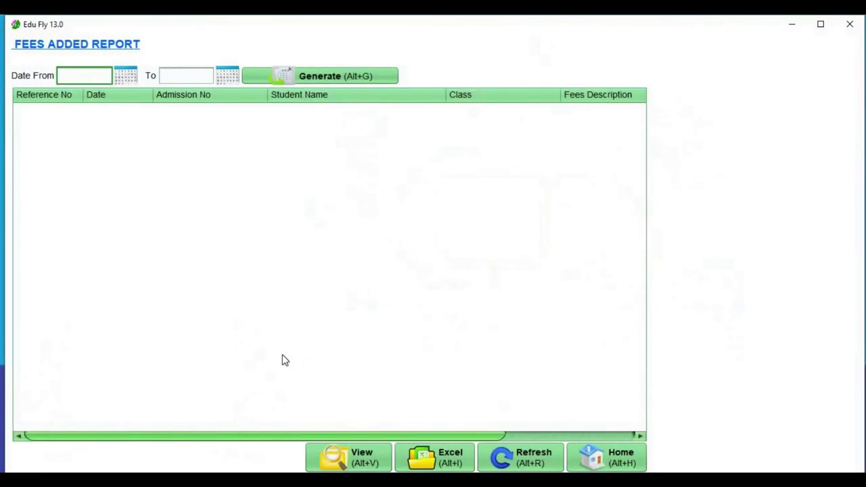
click(123, 79)
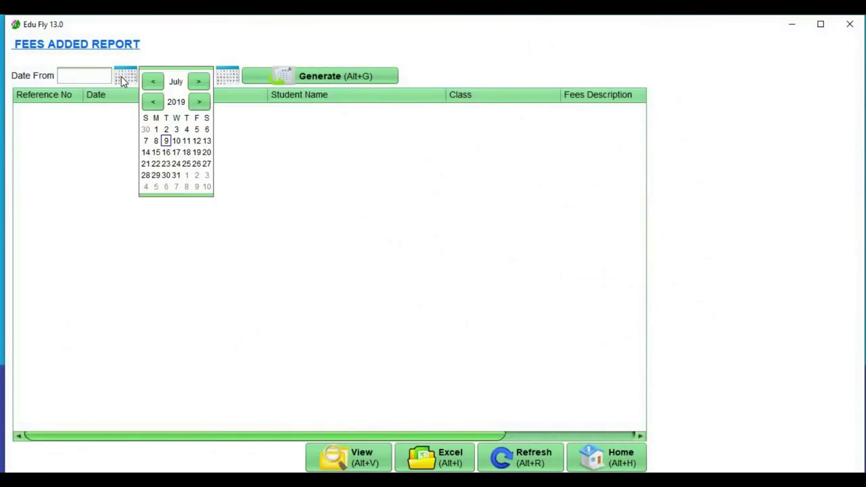
click(156, 142)
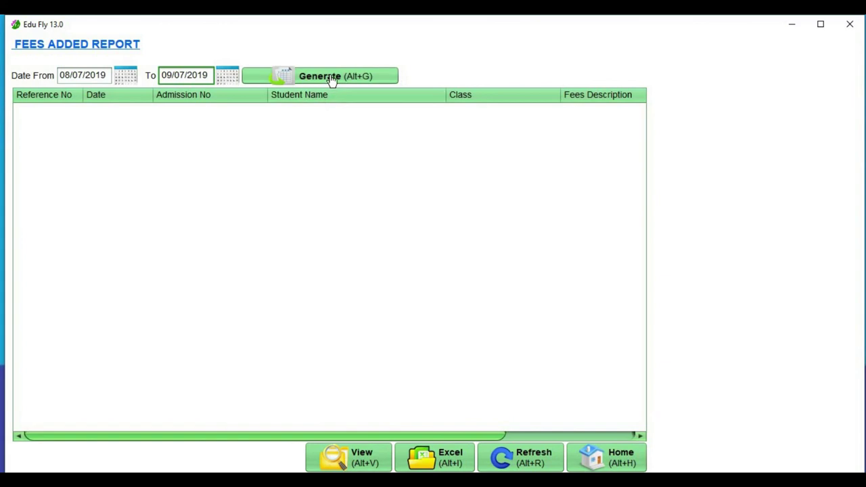
click(333, 78)
Select the TERM II FEES record in the fees added report, check its added amount, and view its register entry
click(333, 115)
drag(305, 436, 457, 440)
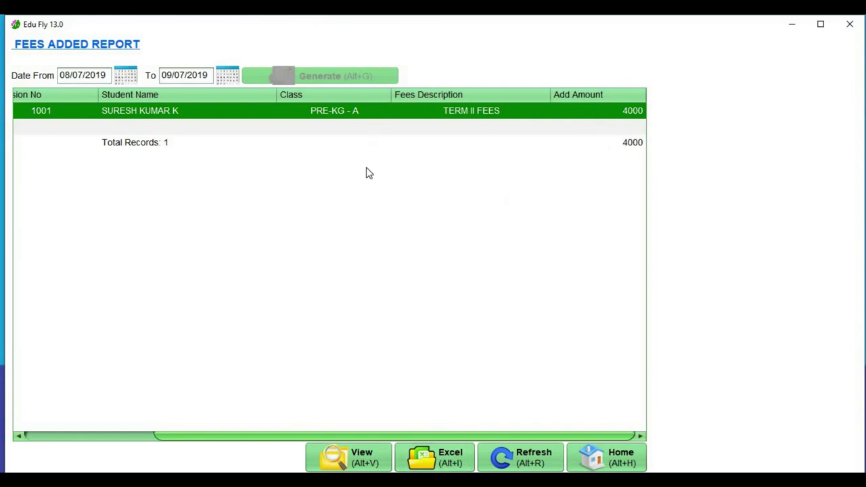
click(360, 464)
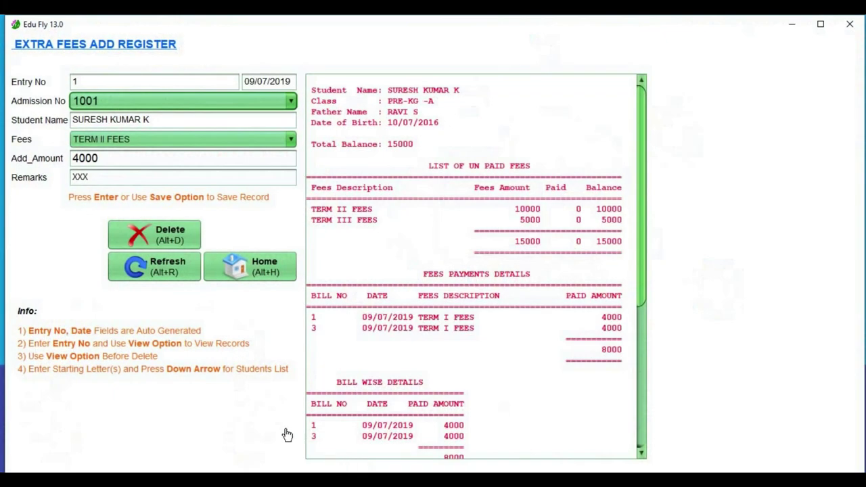
Open the Student Wise Fees Master Report, generate it from 08/07/2019 to 09/07/2019, and check the listed student record
click(270, 271)
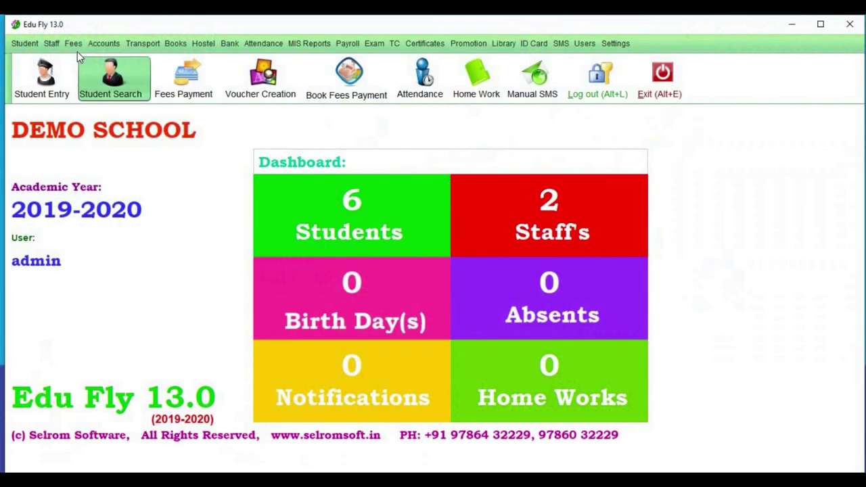
click(74, 44)
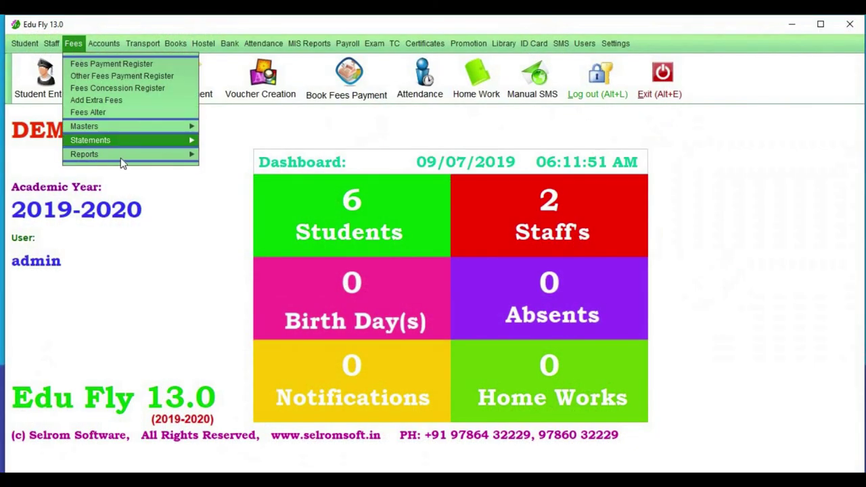
mouse_move(120, 155)
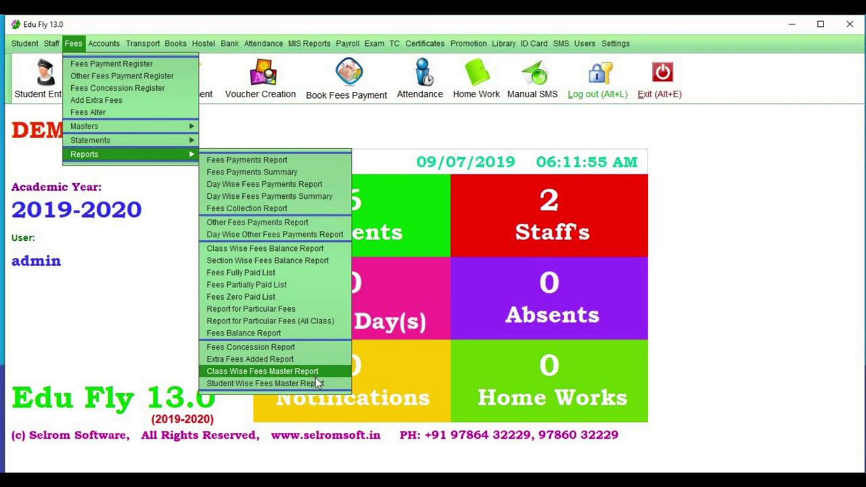
click(316, 383)
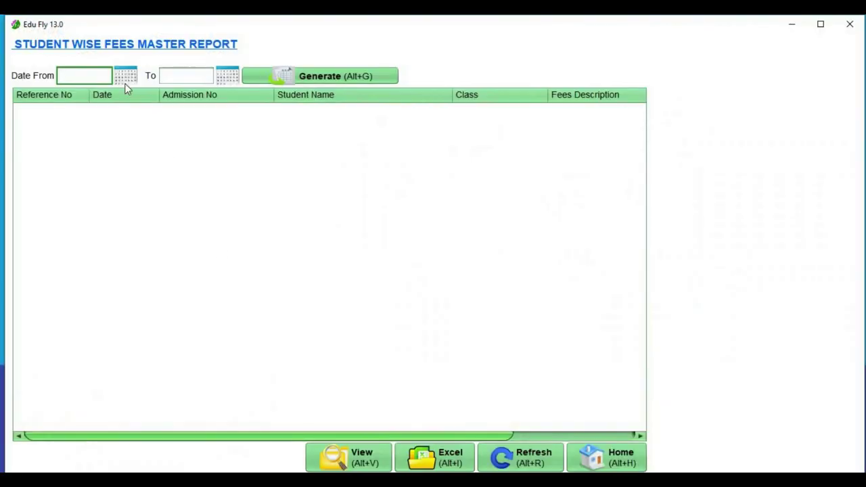
click(126, 75)
click(157, 141)
click(316, 77)
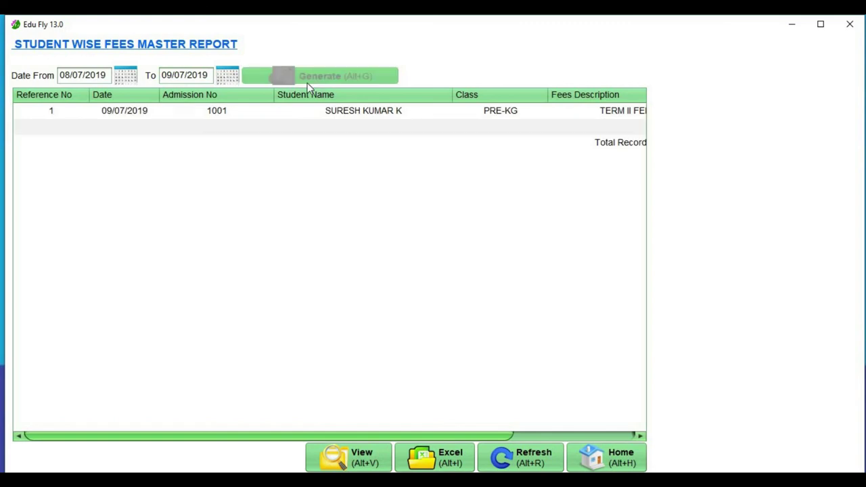
click(340, 114)
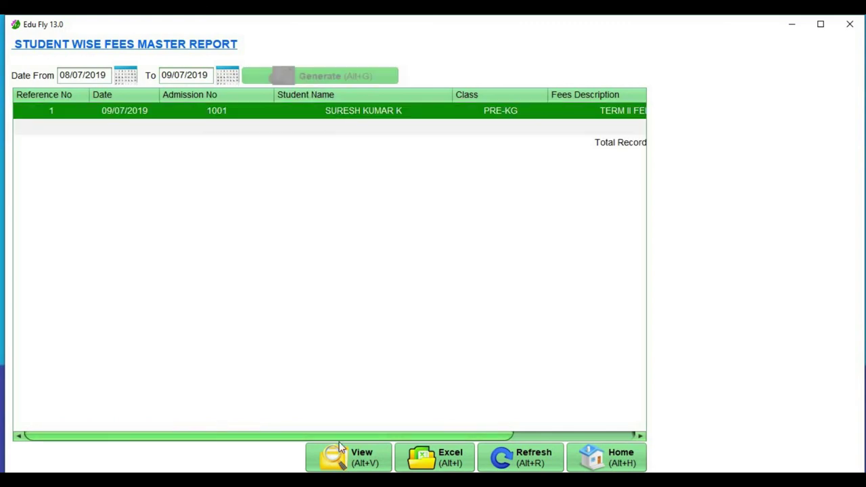
drag(257, 438, 381, 437)
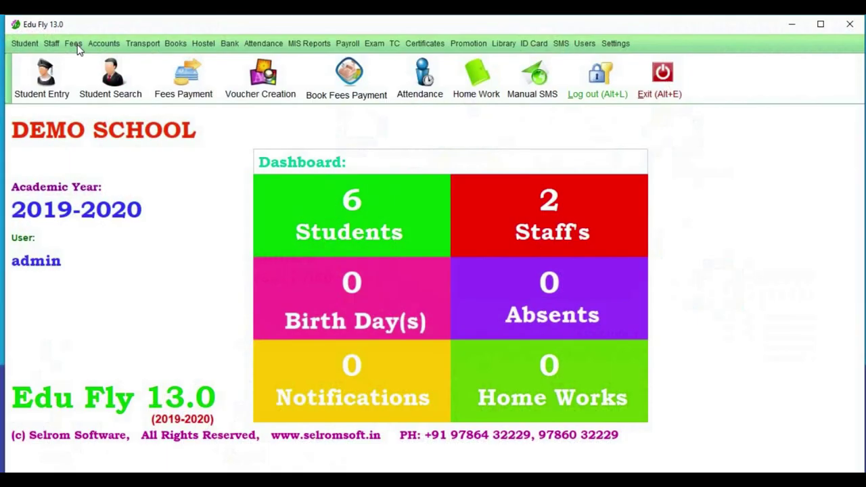
Open the Class Wise Fees Master Report, generate it from 08/07/2019 to 09/07/2019, and return to the dashboard
click(73, 43)
mouse_move(86, 153)
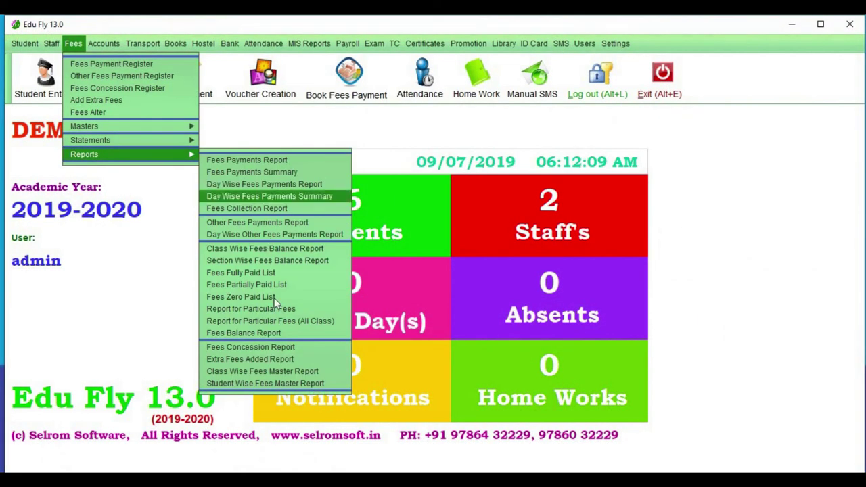
click(274, 371)
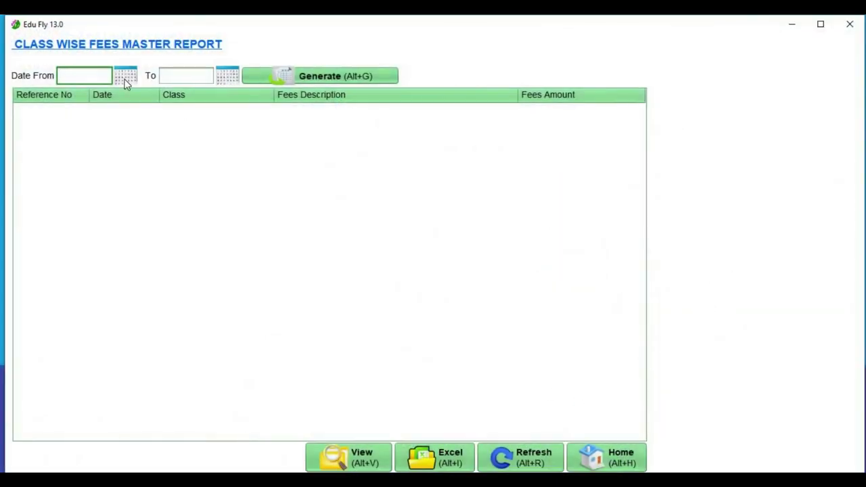
click(125, 80)
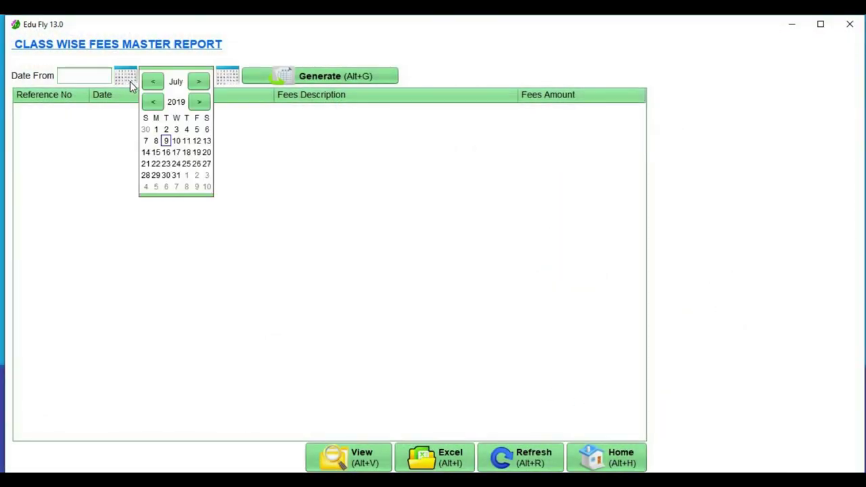
click(162, 141)
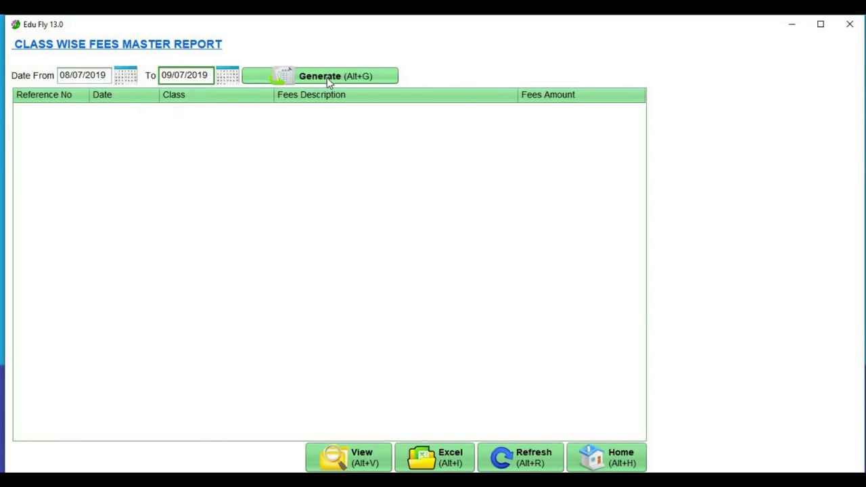
click(318, 79)
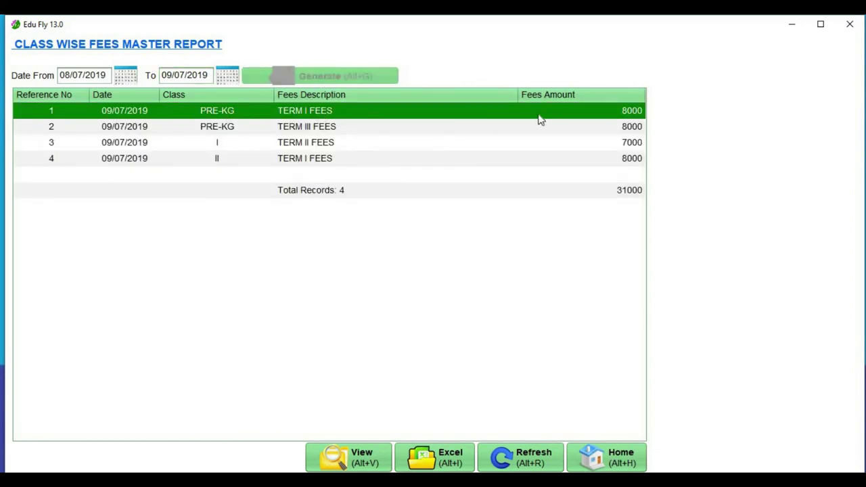
click(613, 459)
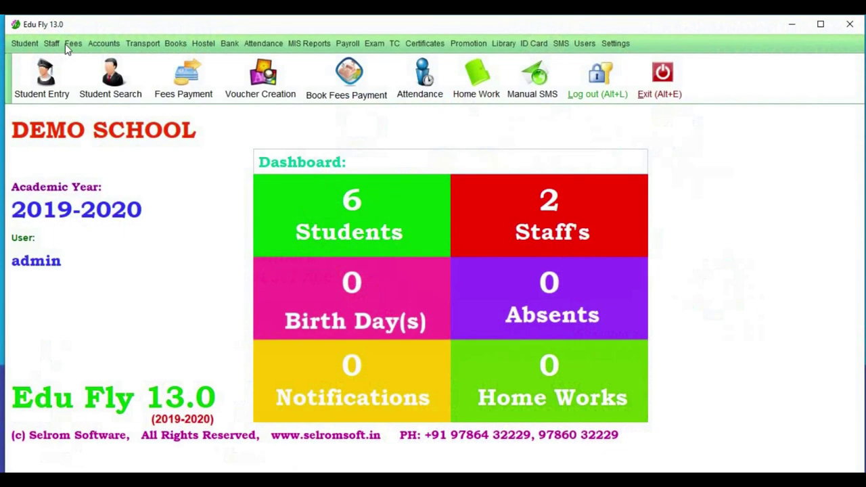
Generate the Student Wise Fees Master Report again for 08/07/2019 to 09/07/2019, check the fees amount, and return to the dashboard
click(73, 43)
mouse_move(130, 155)
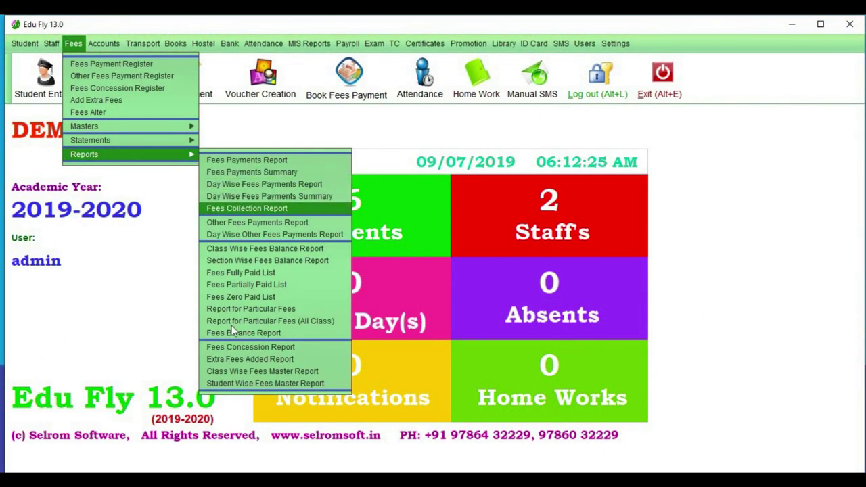
click(262, 384)
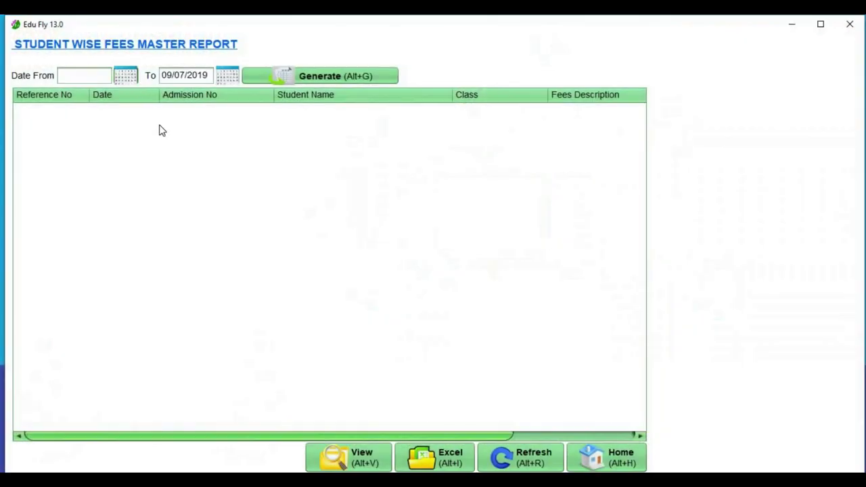
key(alt+Down)
click(156, 141)
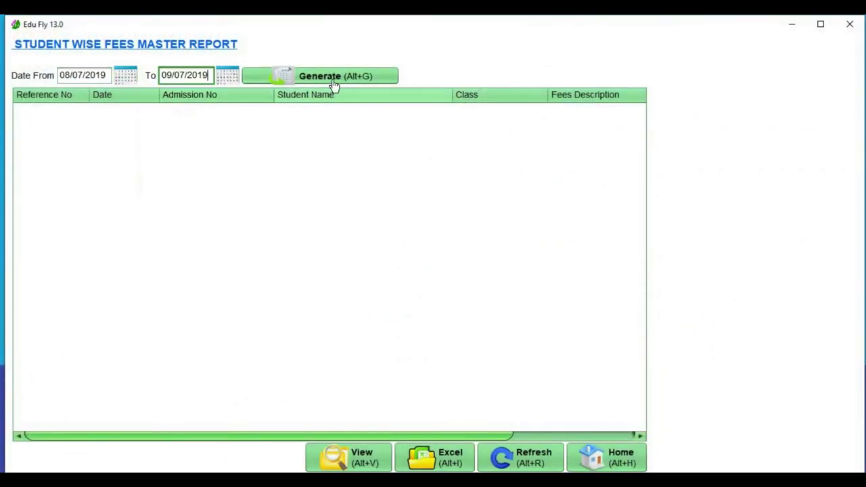
click(332, 79)
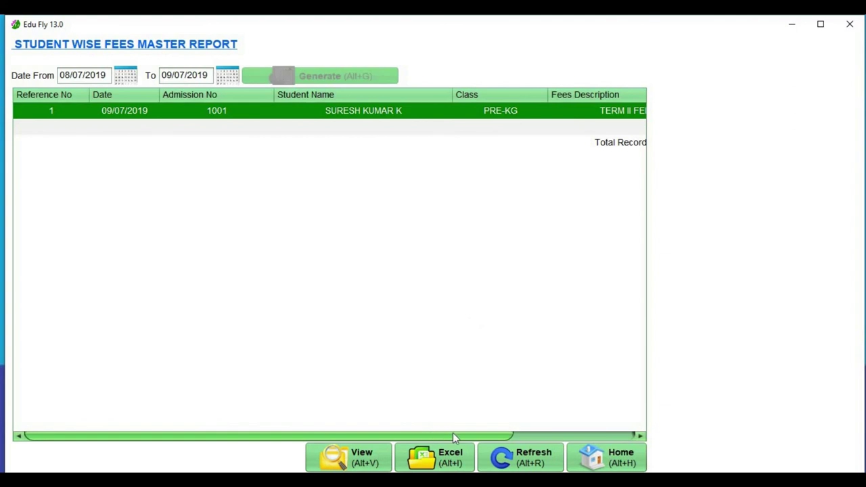
click(609, 436)
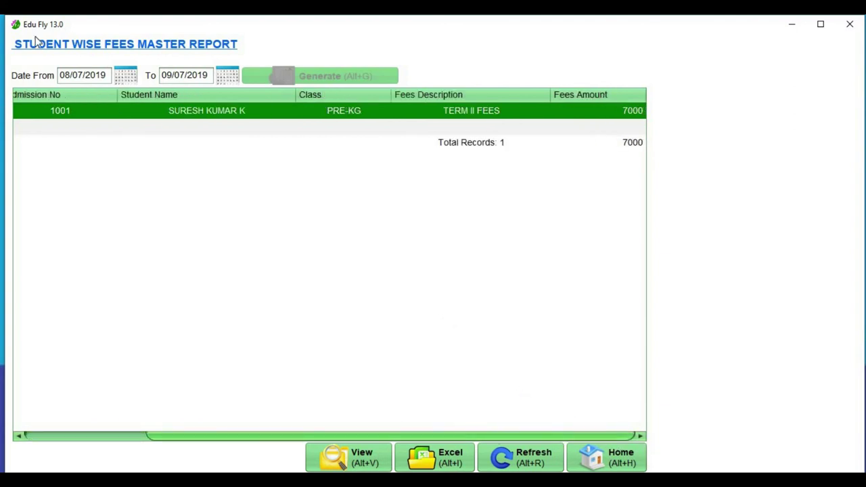
click(609, 463)
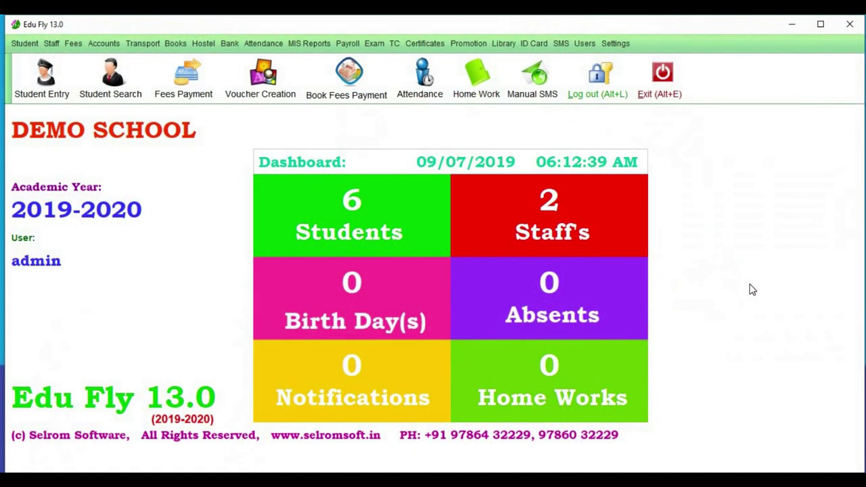